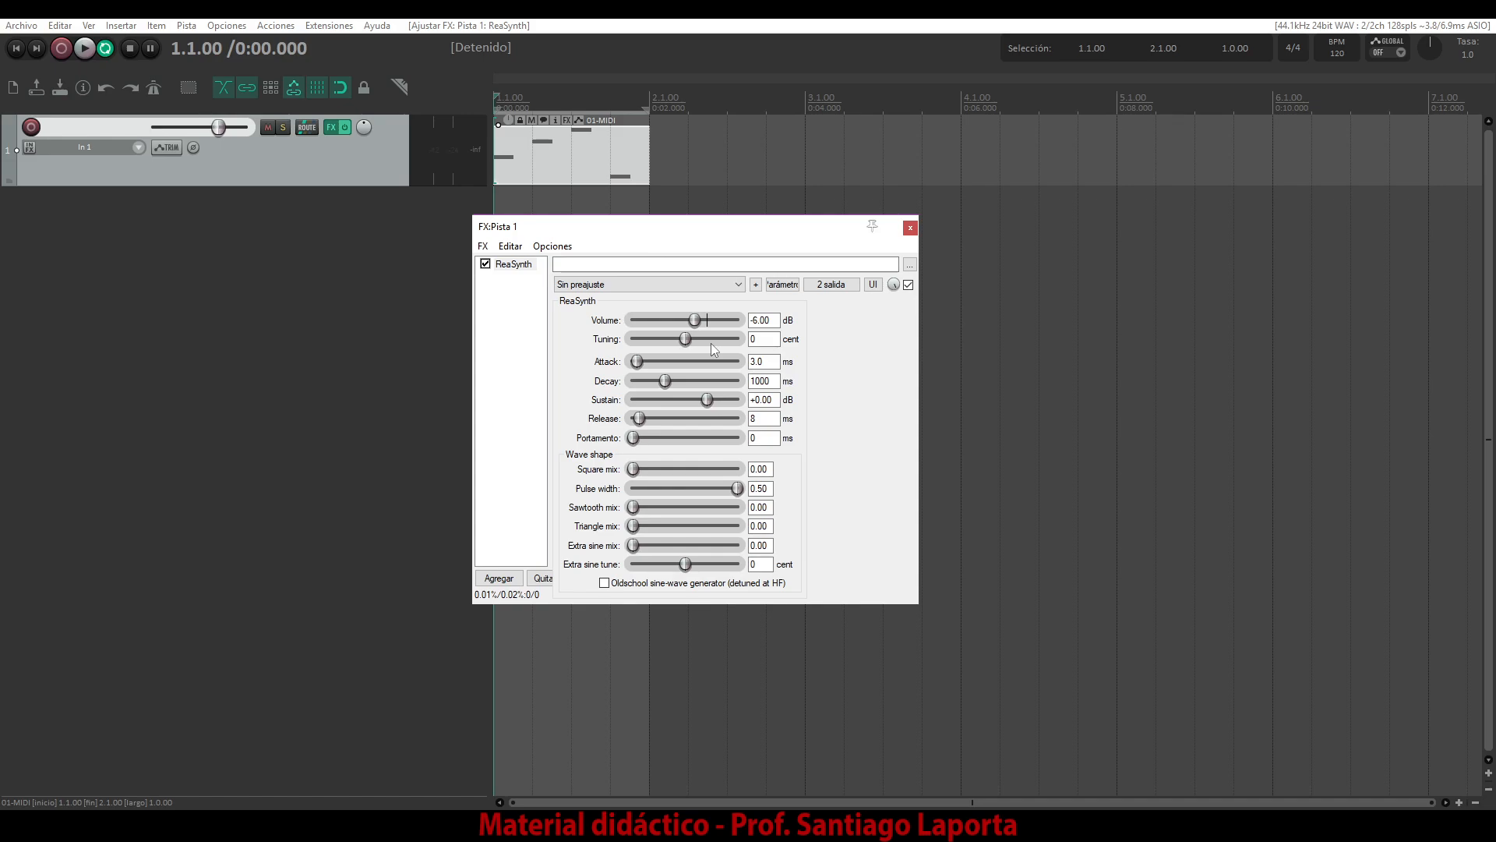
Set ReaSynth's attack to about 28.7 ms, decay 32 ms, sustain -49.69 dB and square mix 0.86, playing the loop before and after
key(space)
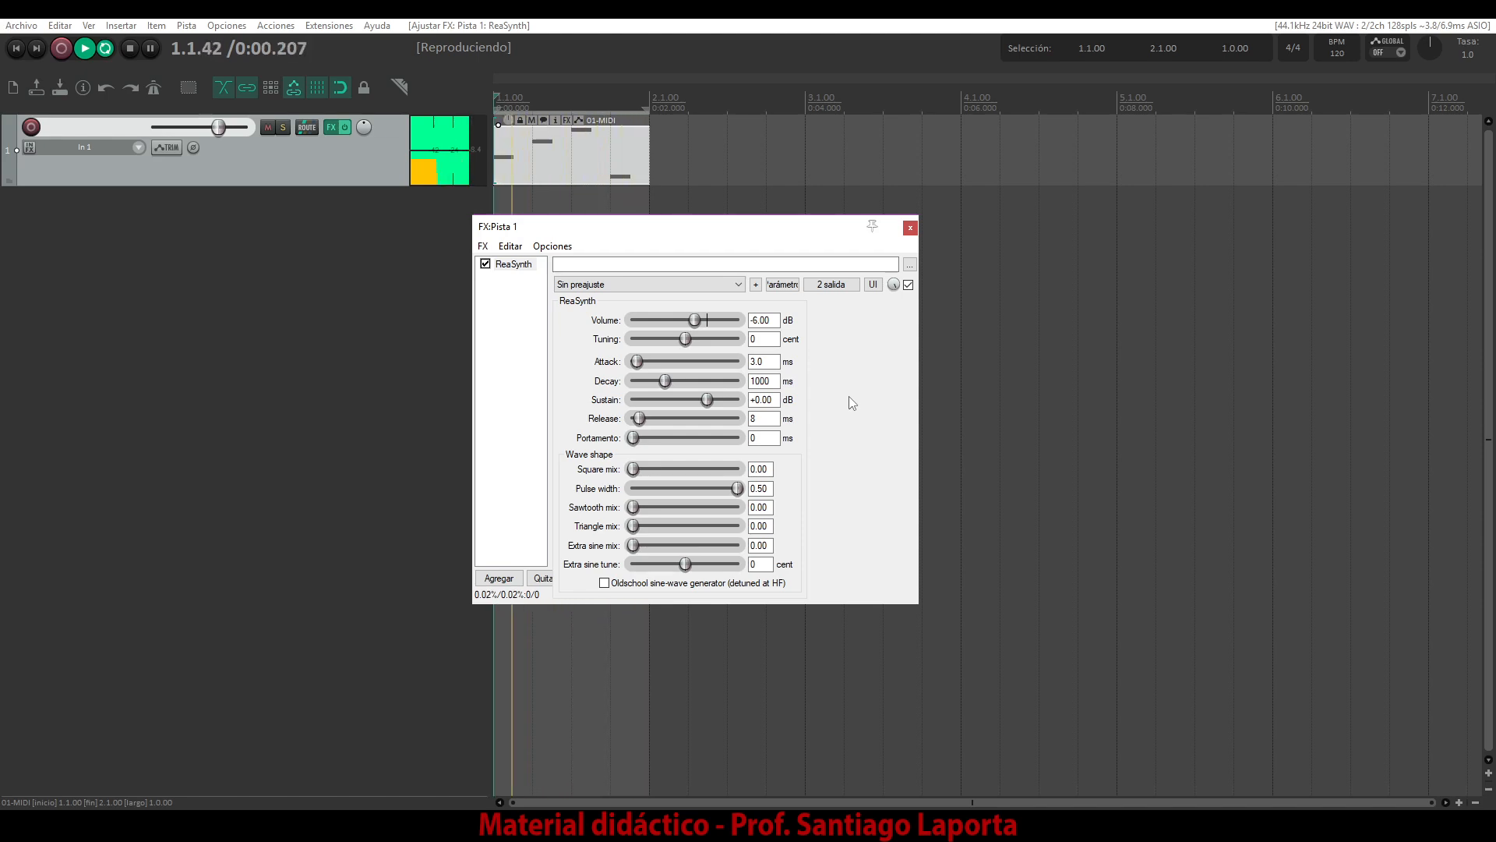
key(space)
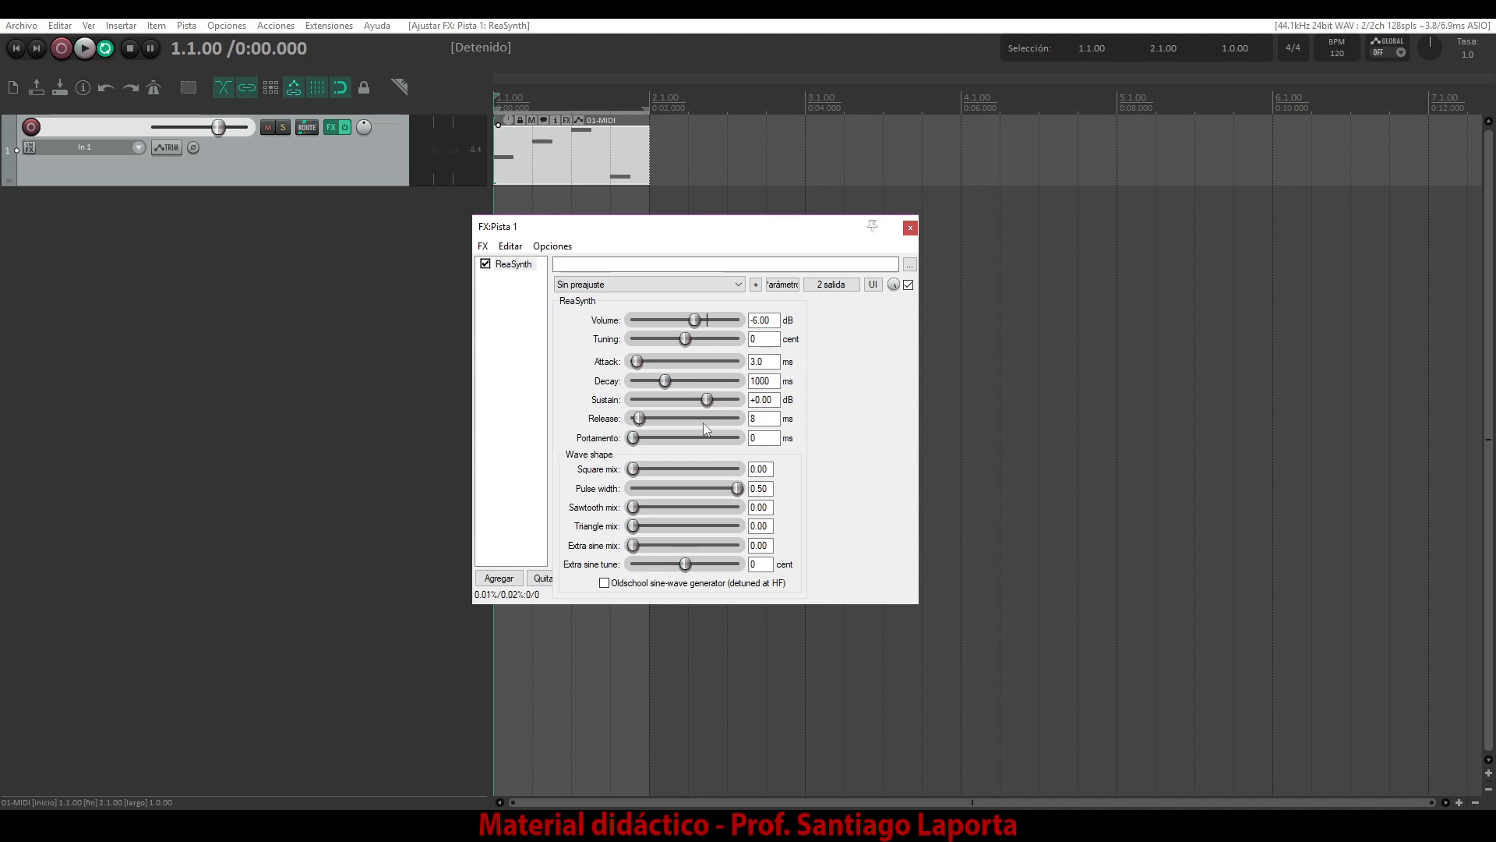
drag(637, 361, 646, 407)
drag(633, 469, 726, 467)
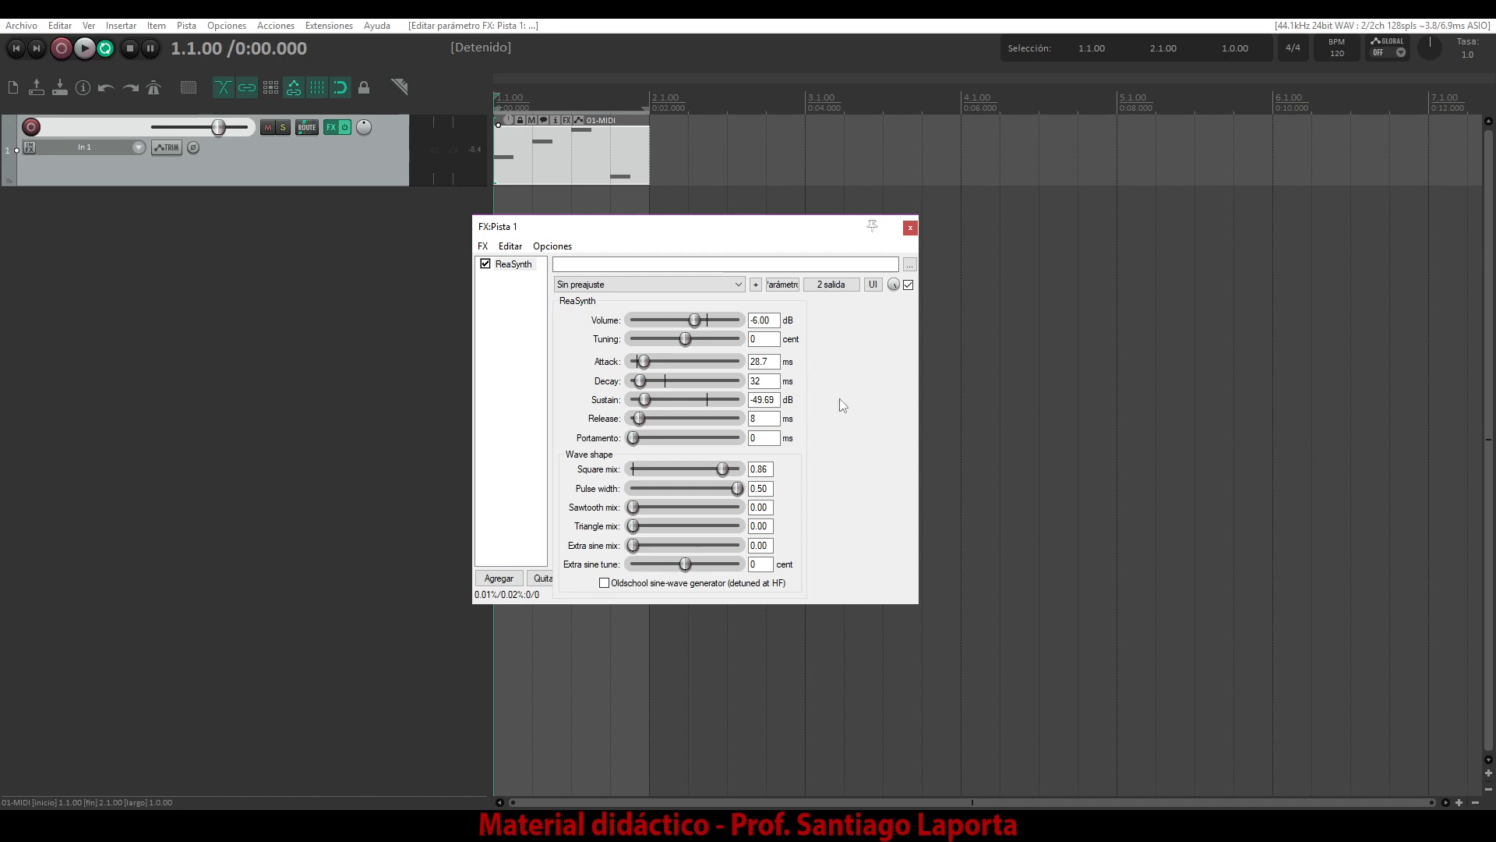
key(space)
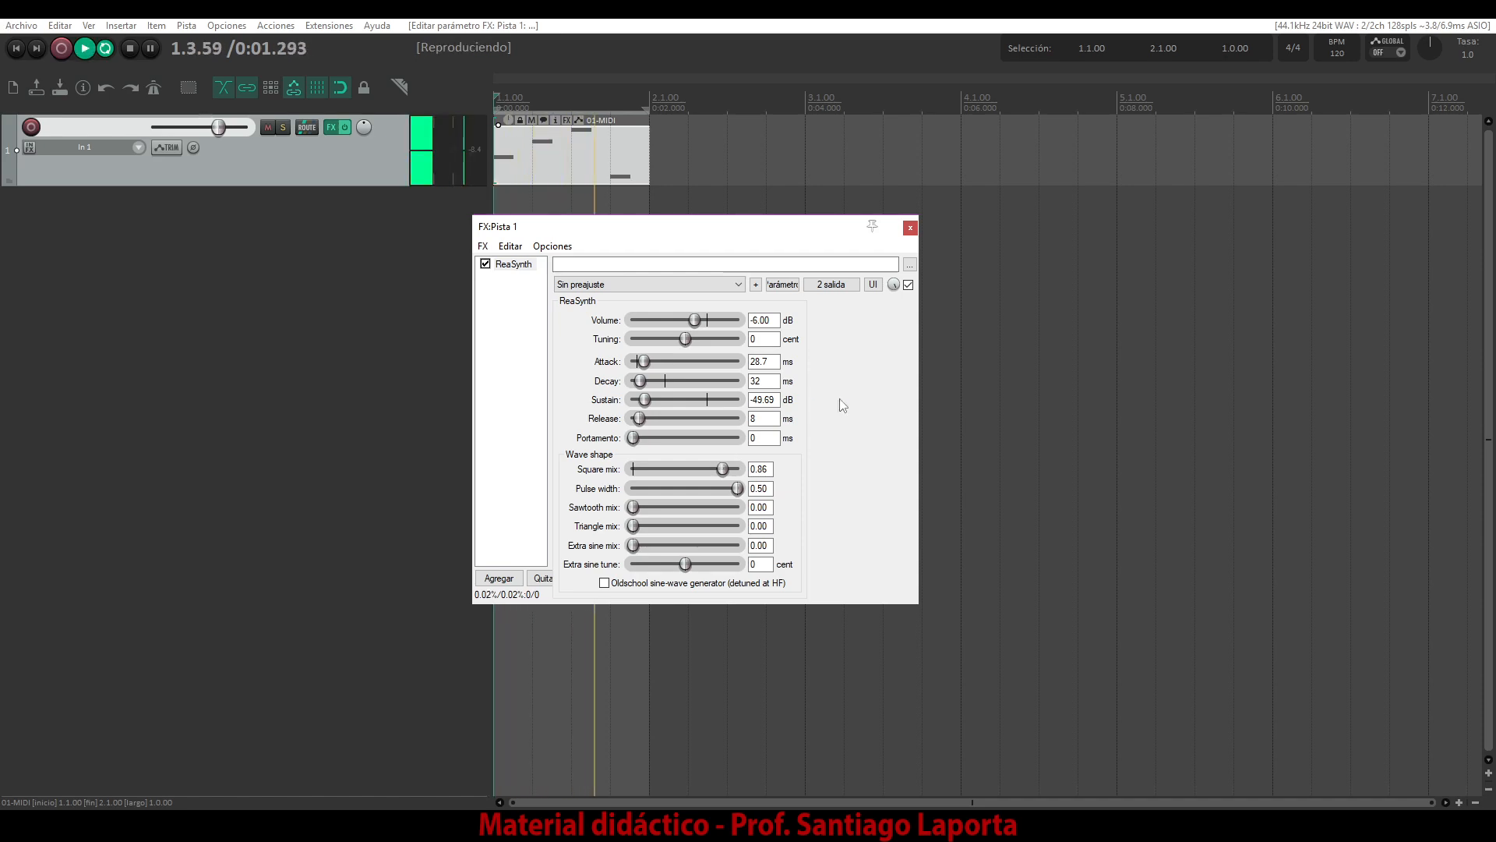
key(space)
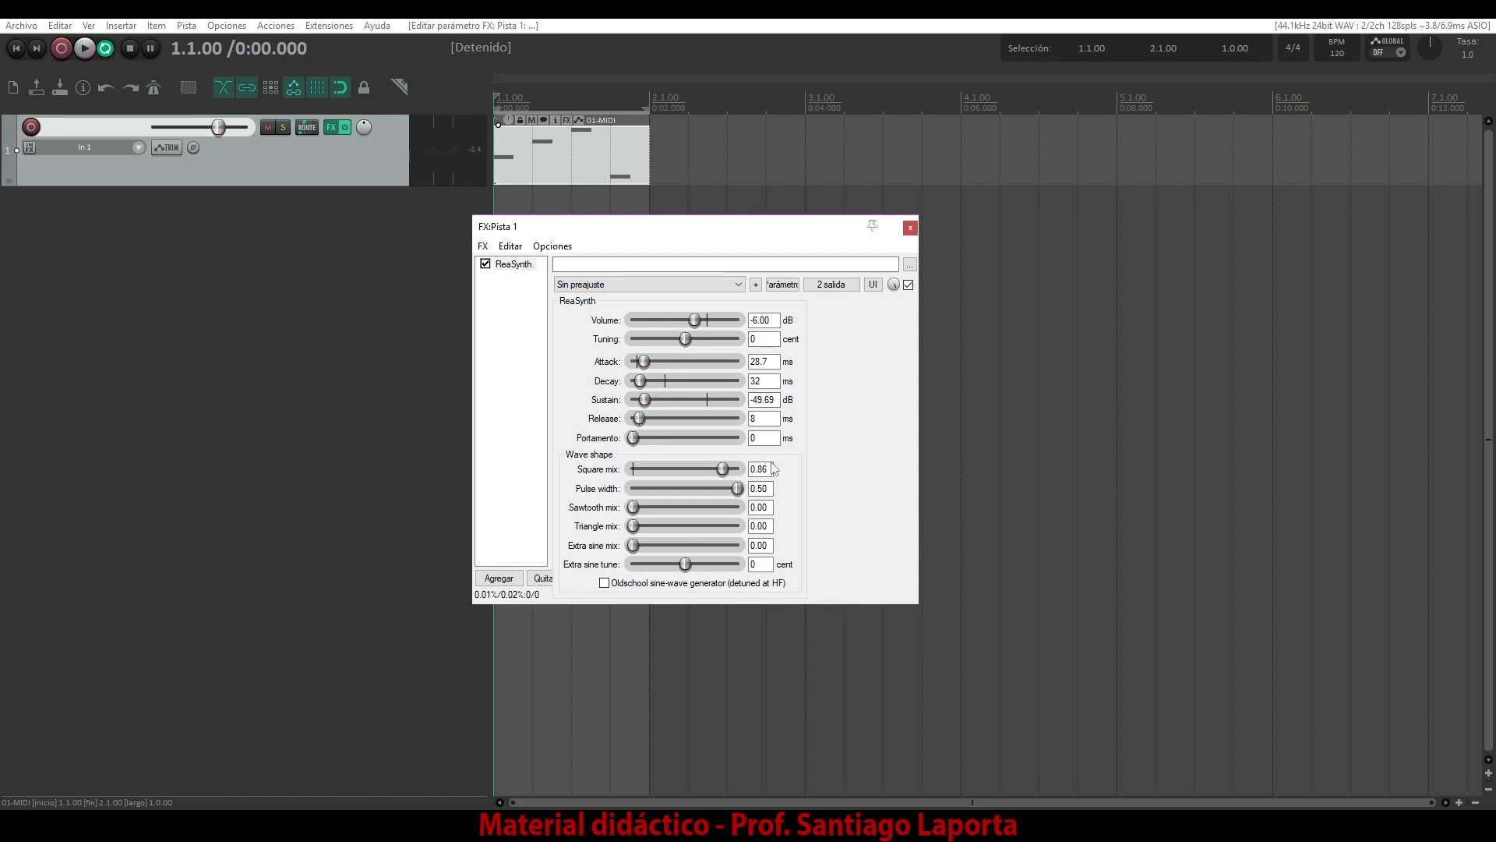
Save the current ReaSynth settings as a preset named "Prueba 1"
click(759, 487)
click(758, 287)
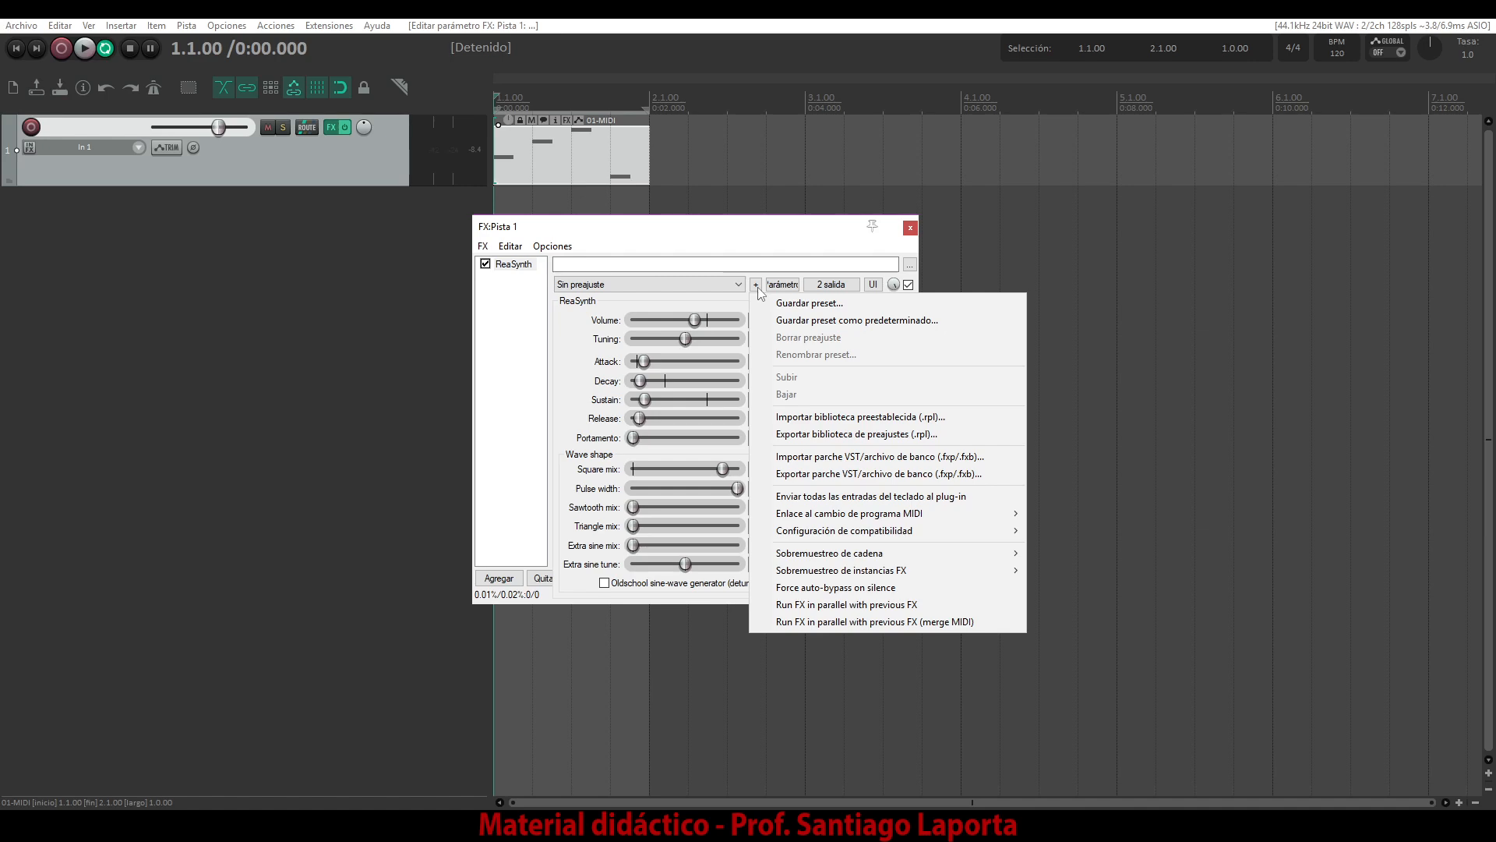
click(806, 304)
text(P)
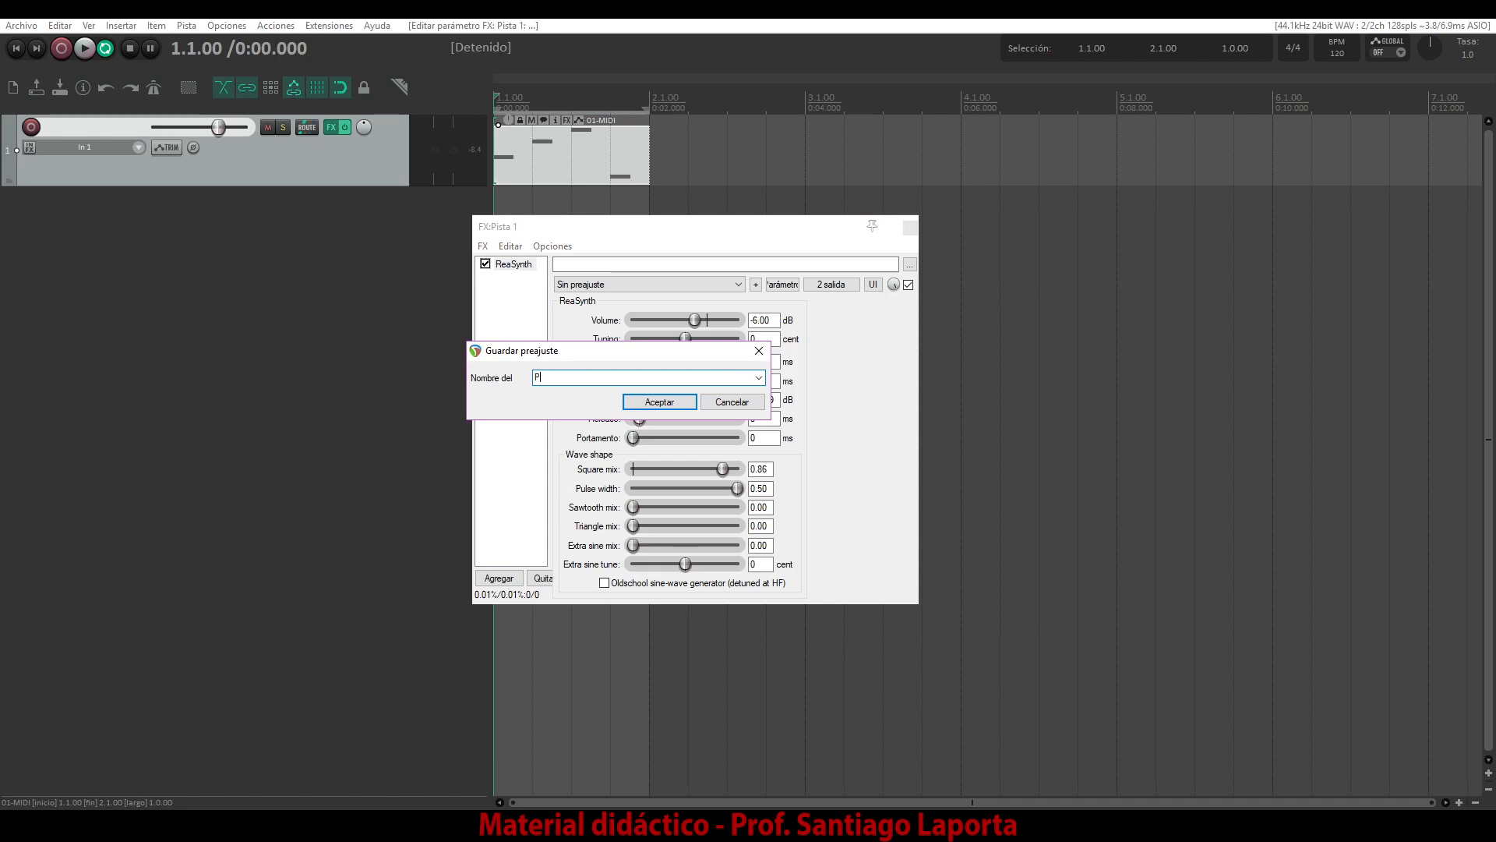
text(rueba 1)
key(Return)
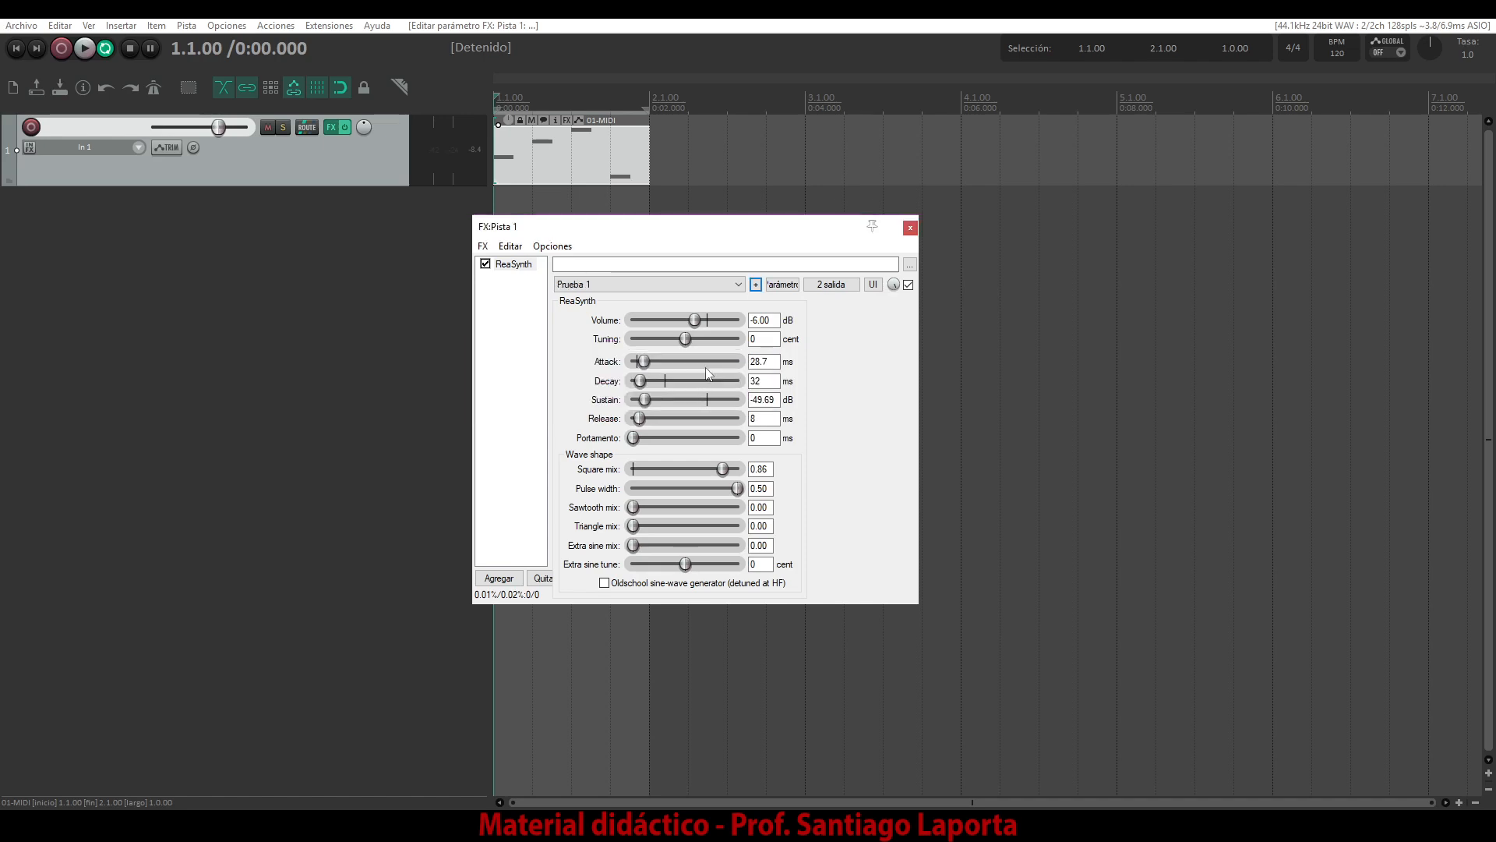
Reset ReaSynth to its factory values and play the loop briefly to hear the default sound
click(738, 284)
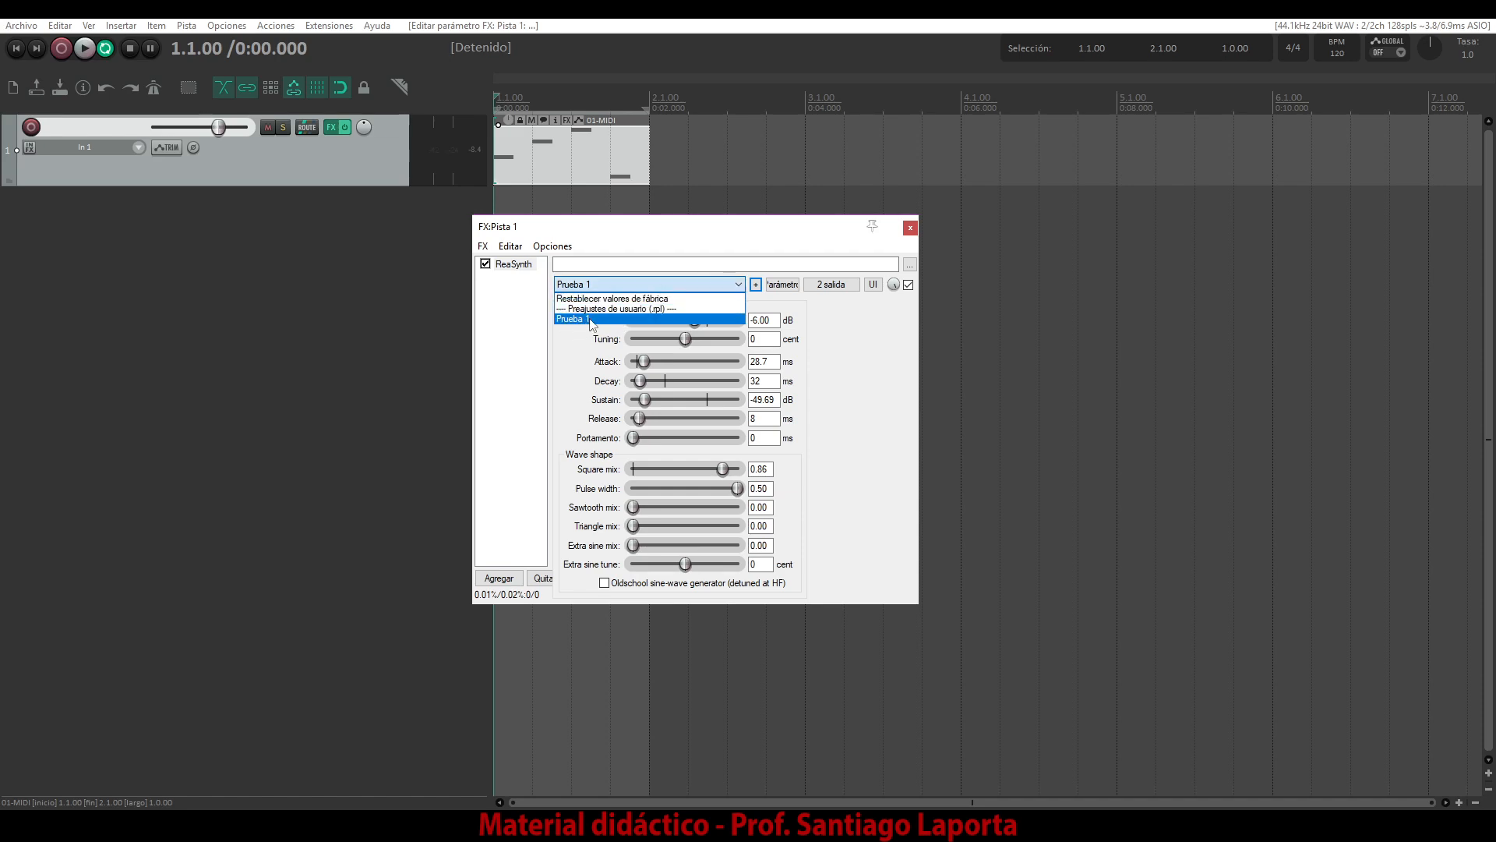
click(635, 299)
key(space)
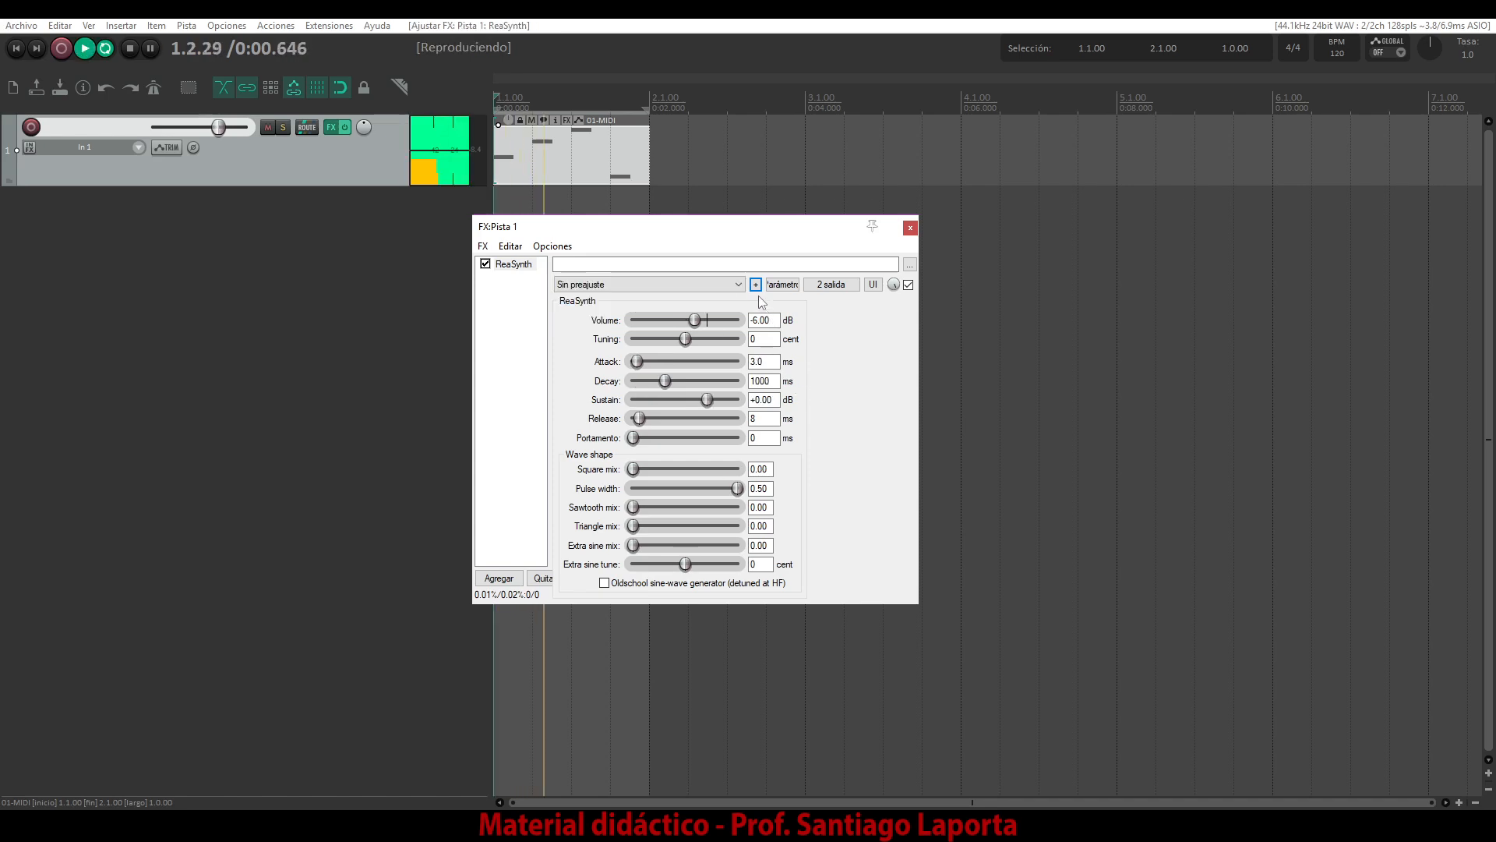
key(space)
Load the user preset "Prueba 1" and play the loop with it
click(647, 284)
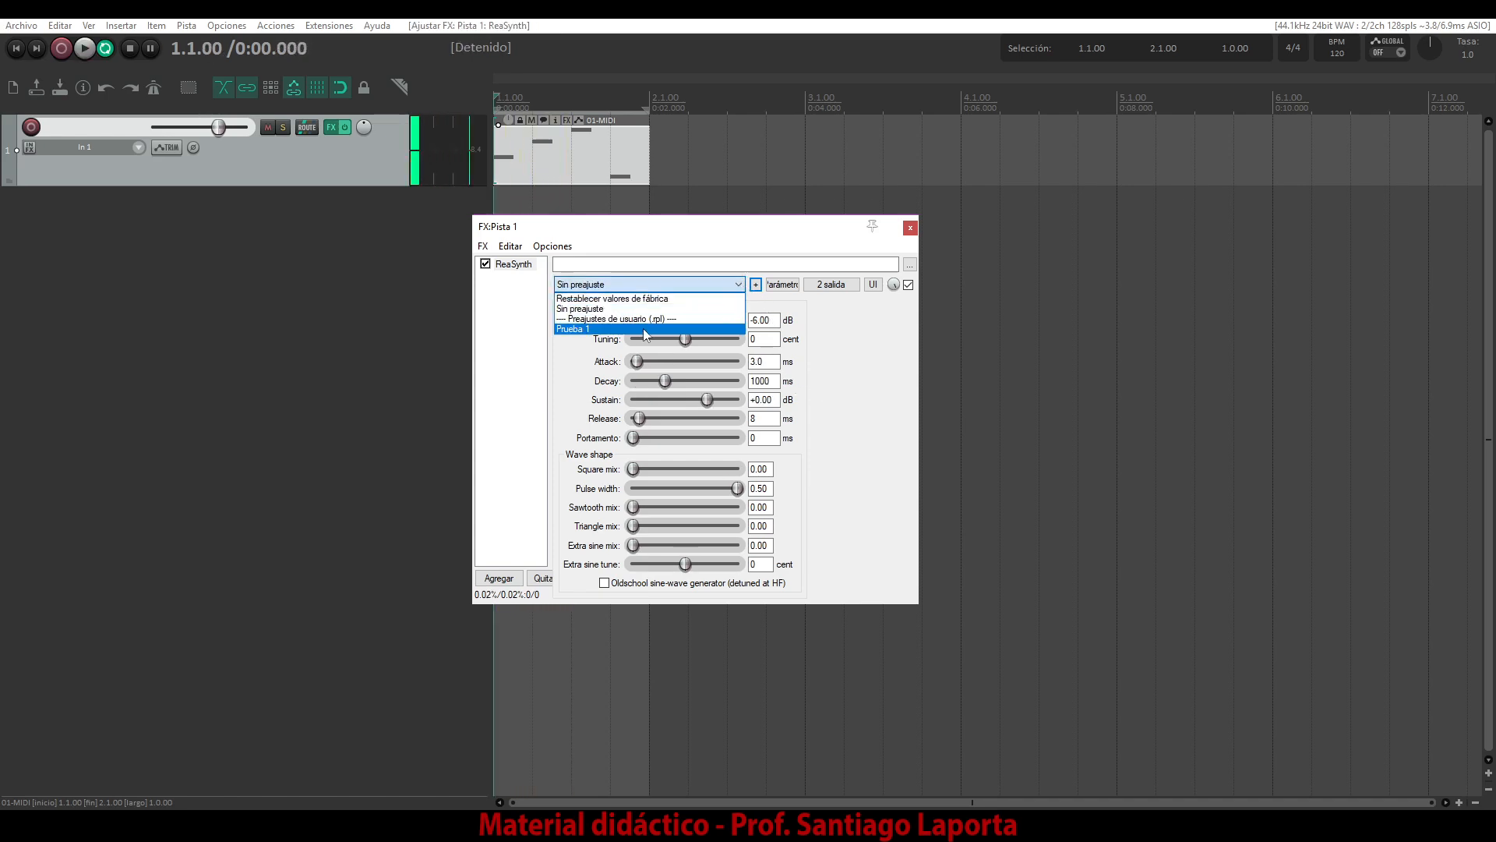
click(605, 331)
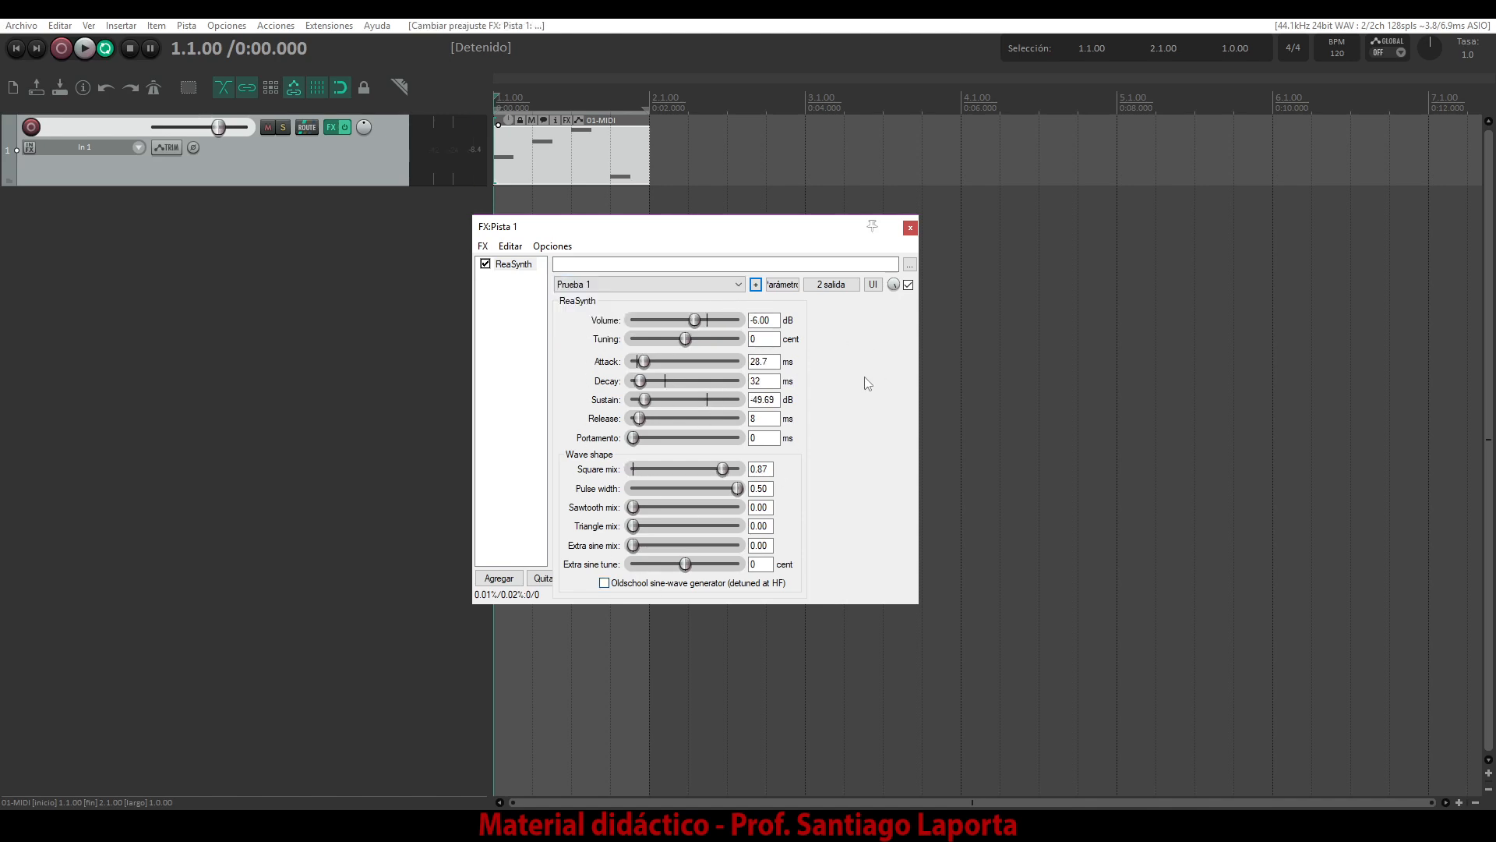
key(space)
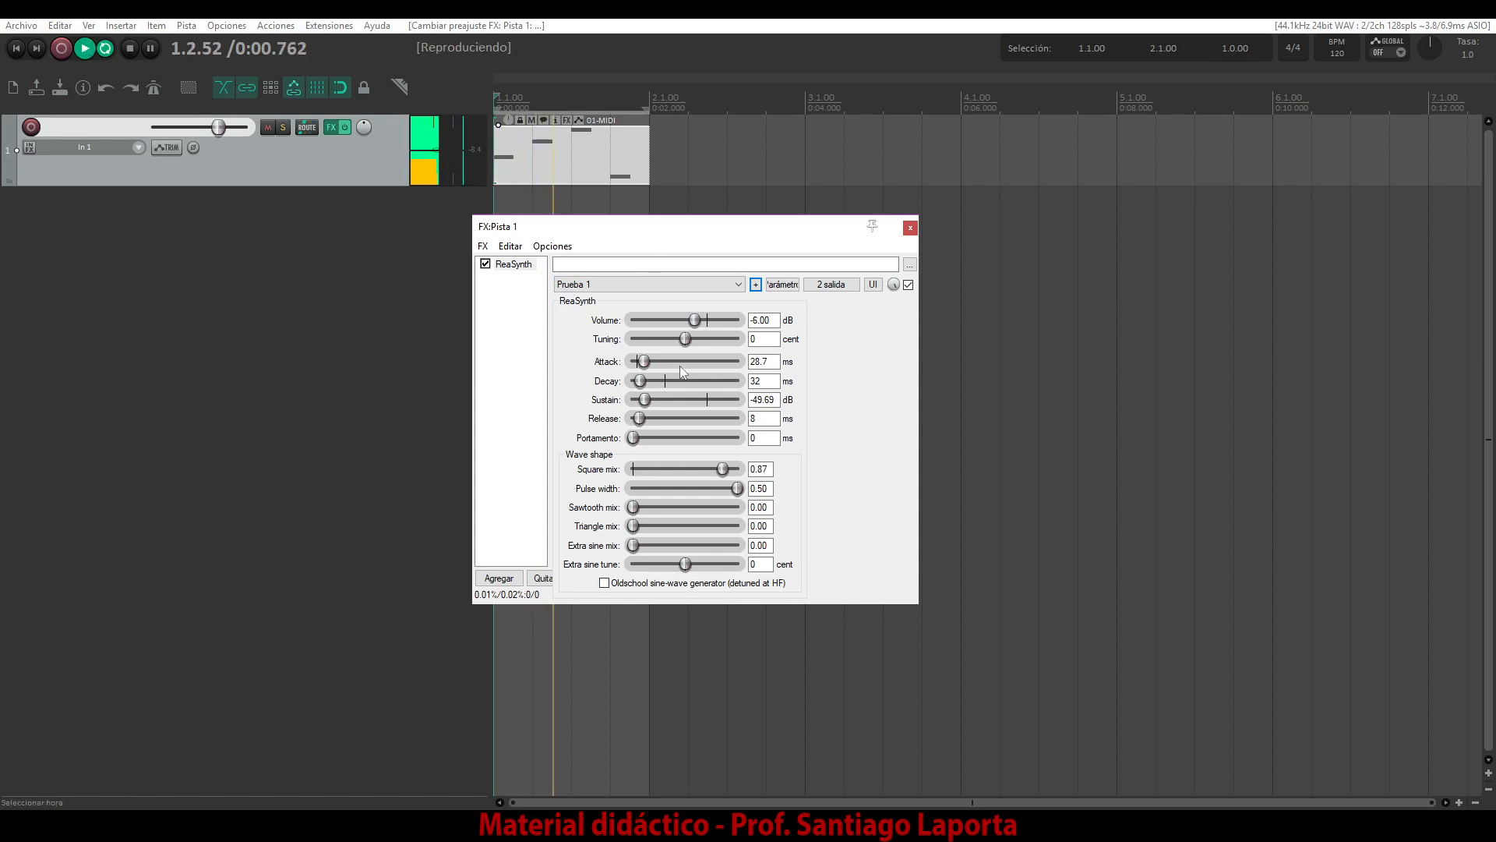
key(space)
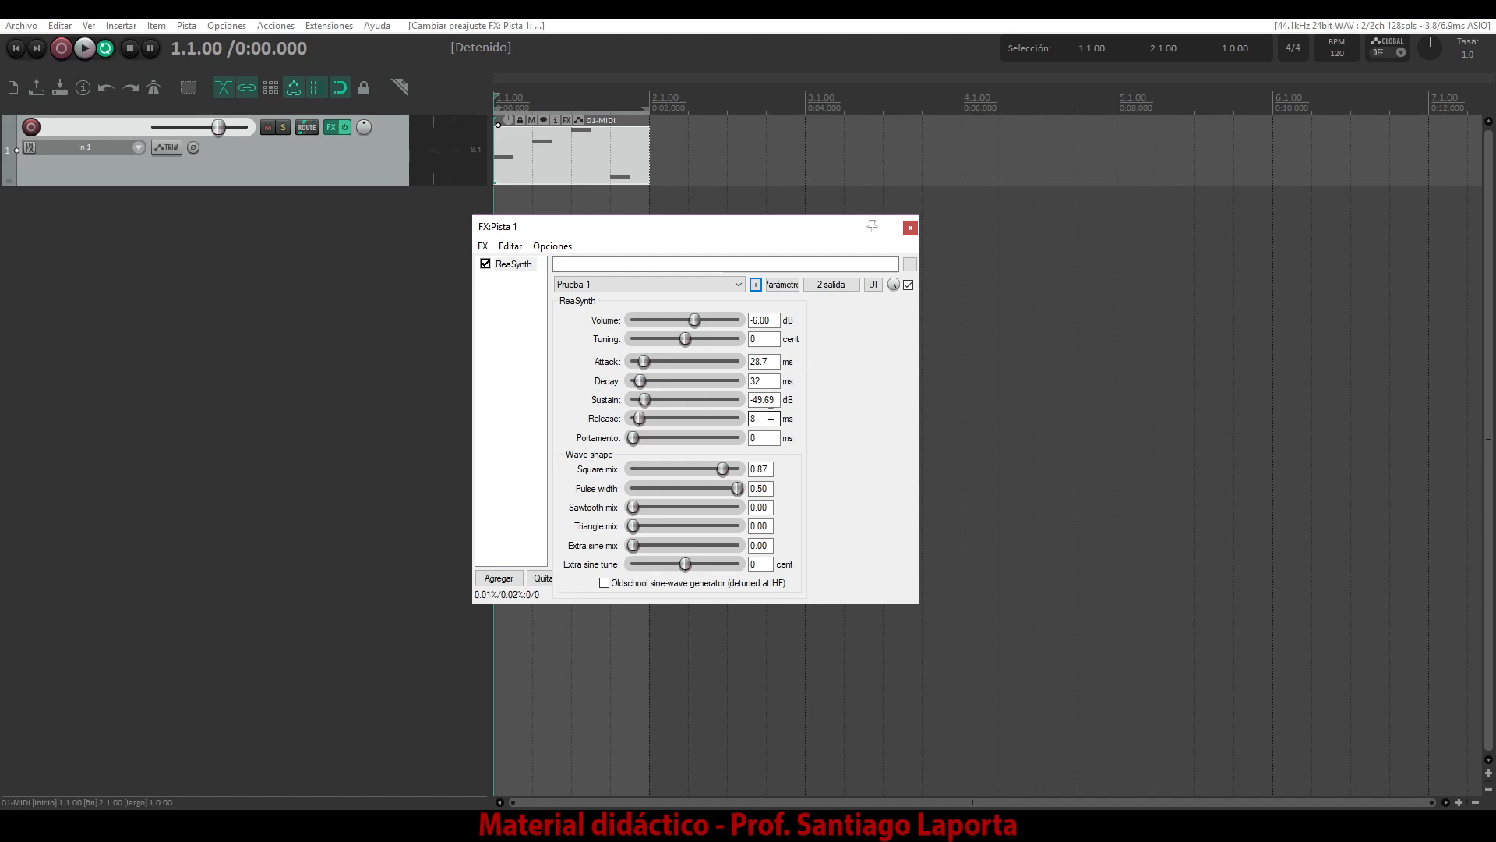
Set attack to about 311.2 ms, decay 4458 ms, sustain -18.41 dB, square mix 0.17, sawtooth mix 0.78 and triangle mix 0.82, and audition the loop
click(737, 285)
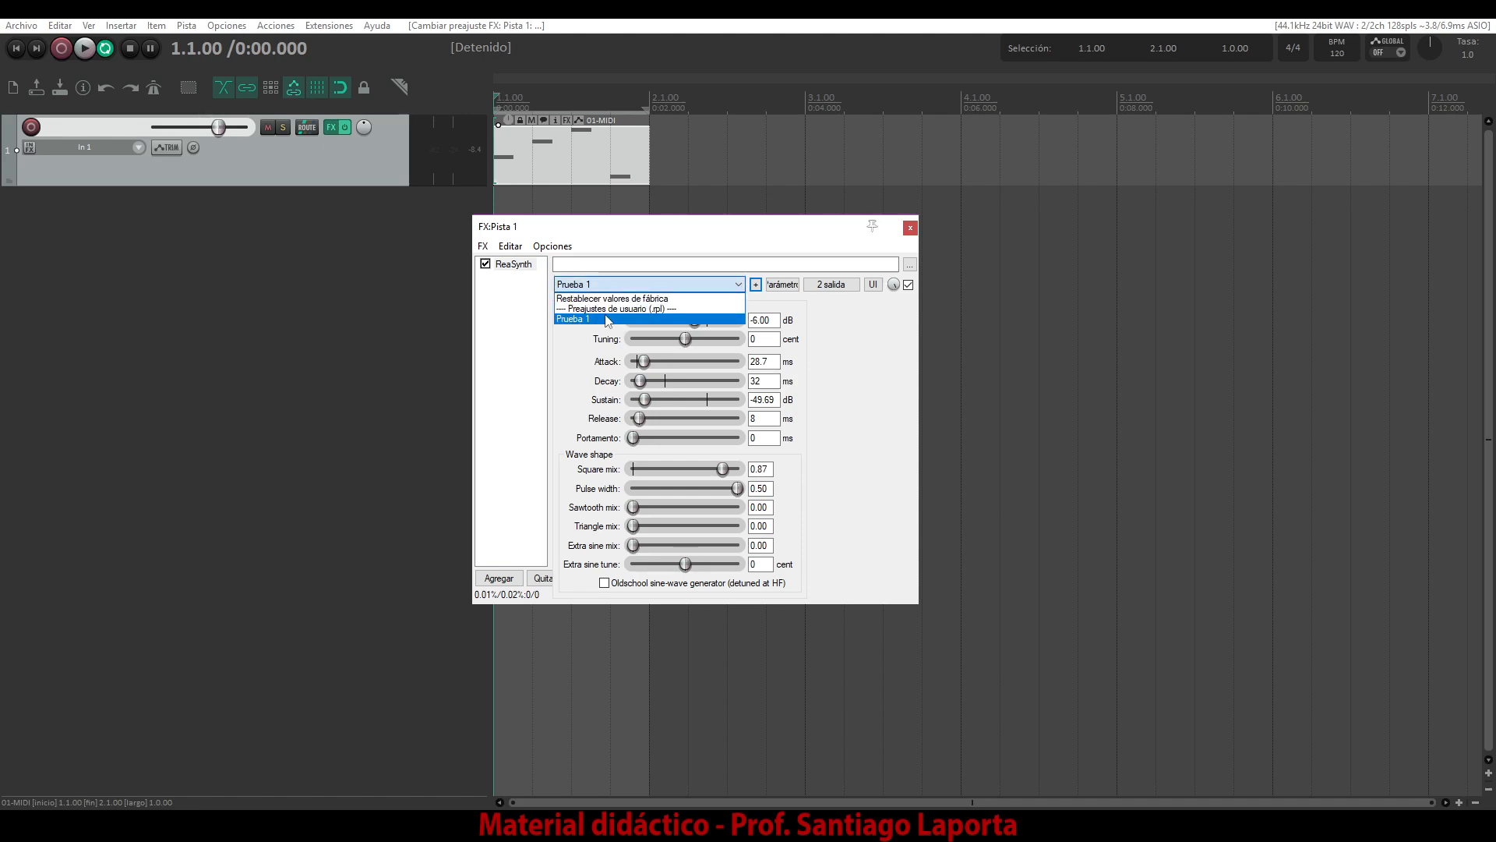
click(820, 377)
drag(641, 381, 664, 361)
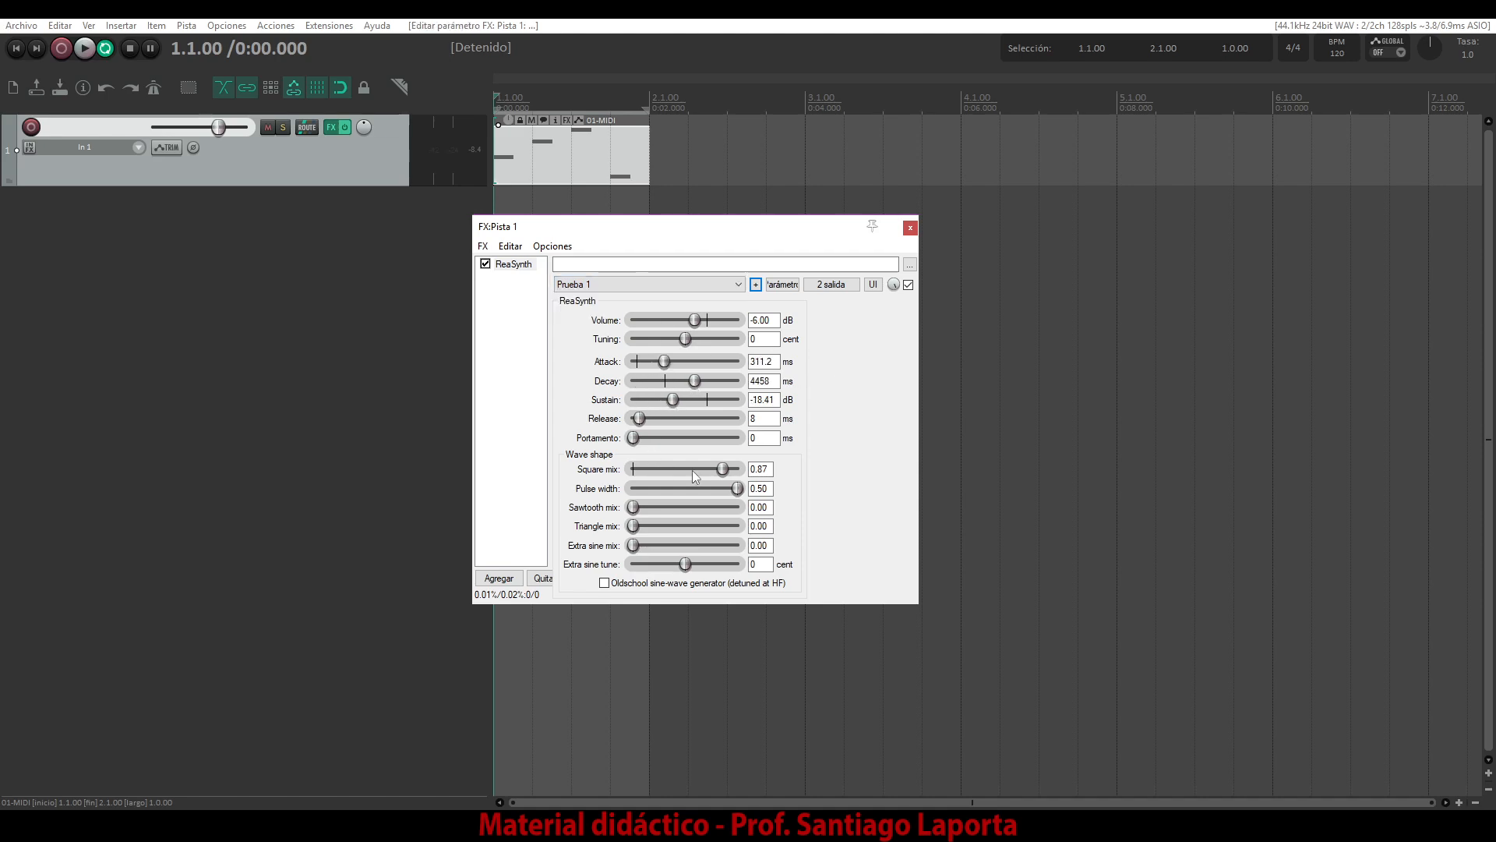
drag(713, 468, 718, 527)
key(space)
key(space)
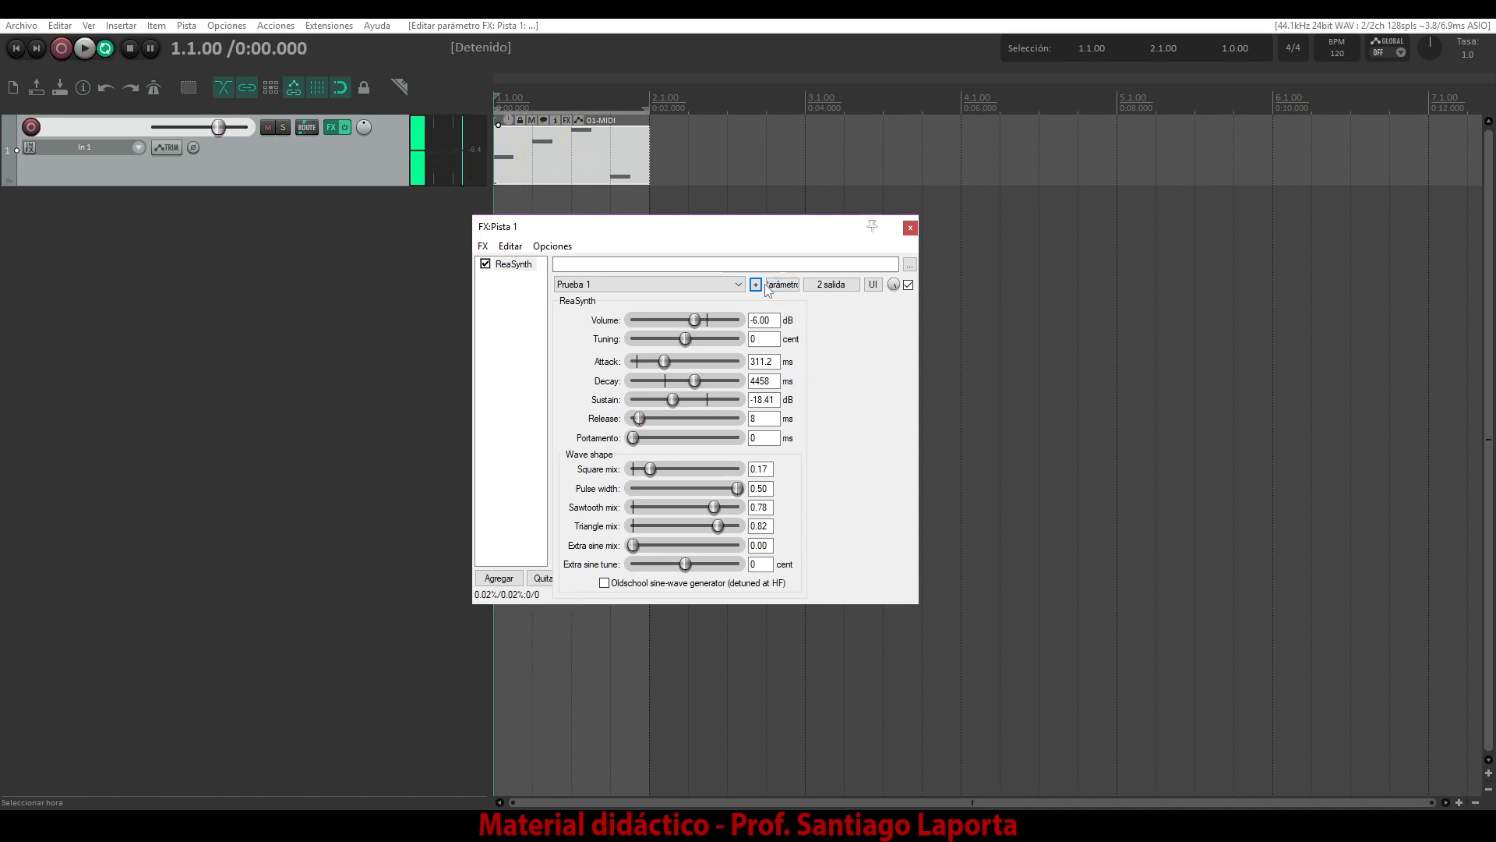
Save the modified ReaSynth settings as a new preset named "Prueba 2"
click(756, 285)
click(775, 292)
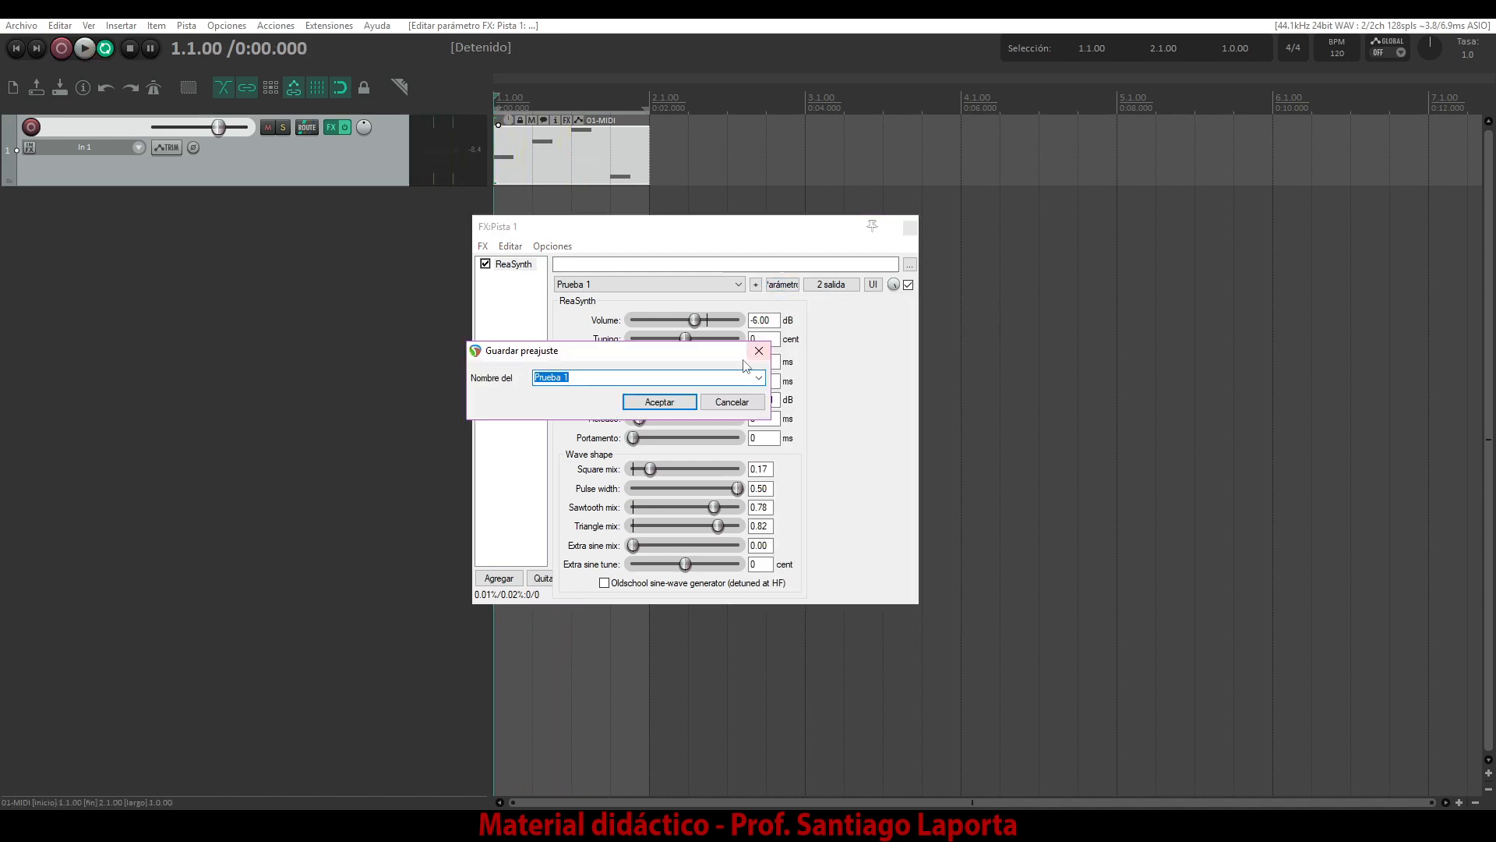
click(654, 377)
text(2)
key(Return)
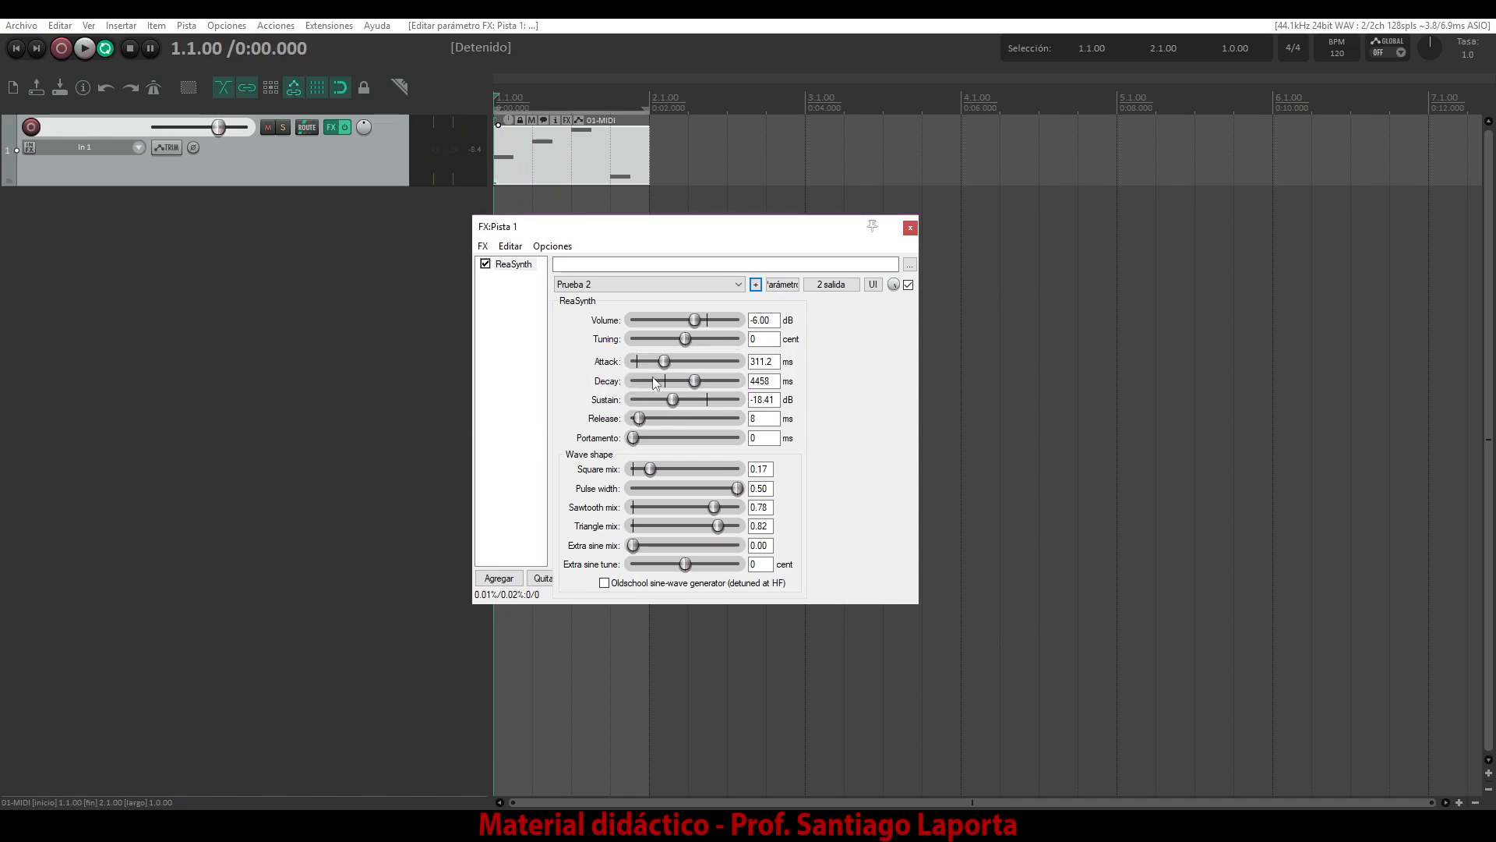
Switch ReaSynth back to the preset "Prueba 1" and play the loop for comparison
click(738, 284)
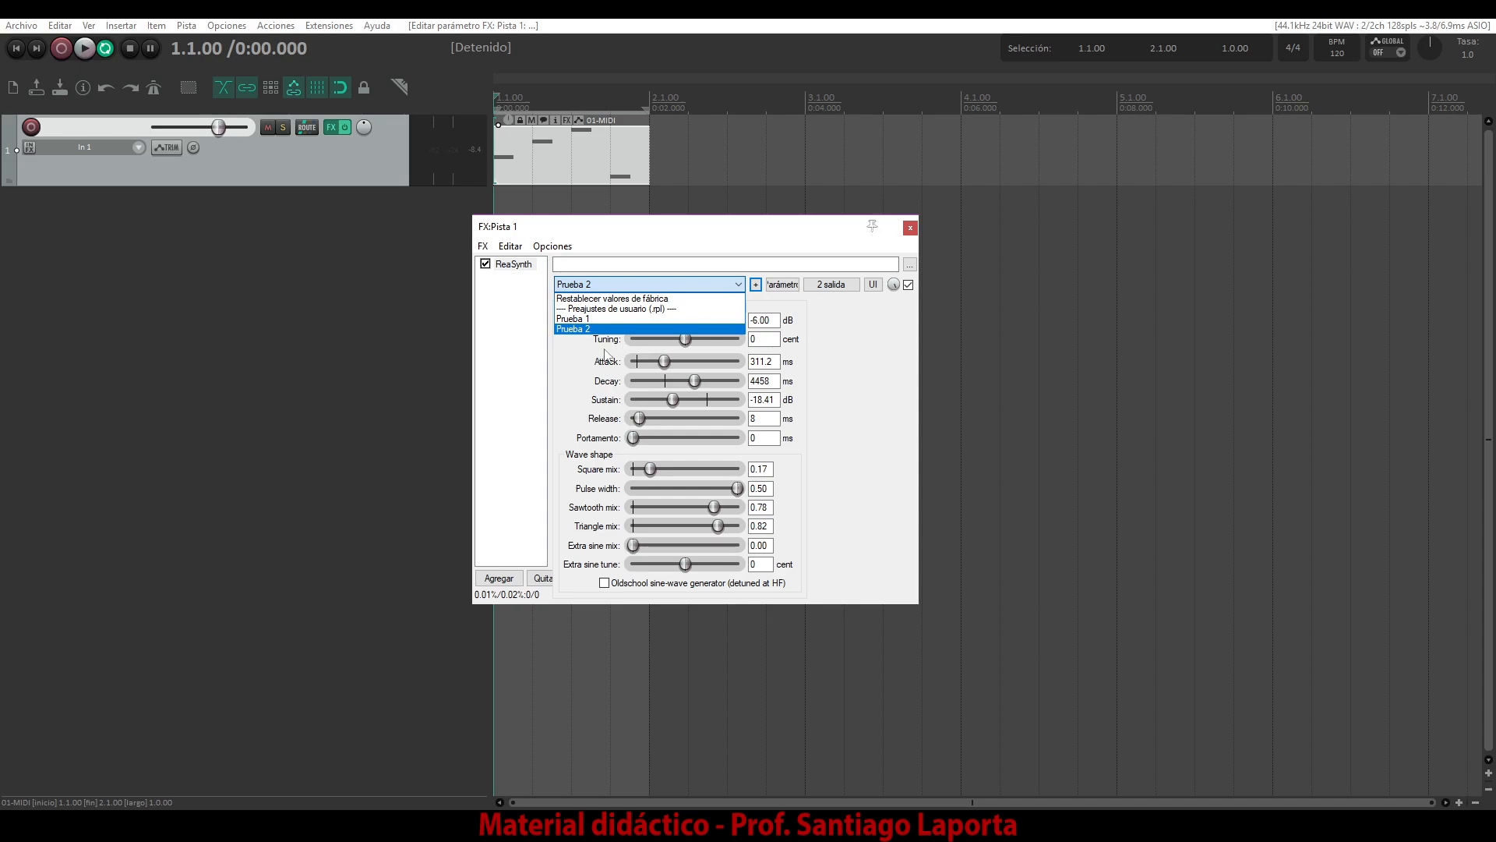
click(606, 322)
key(space)
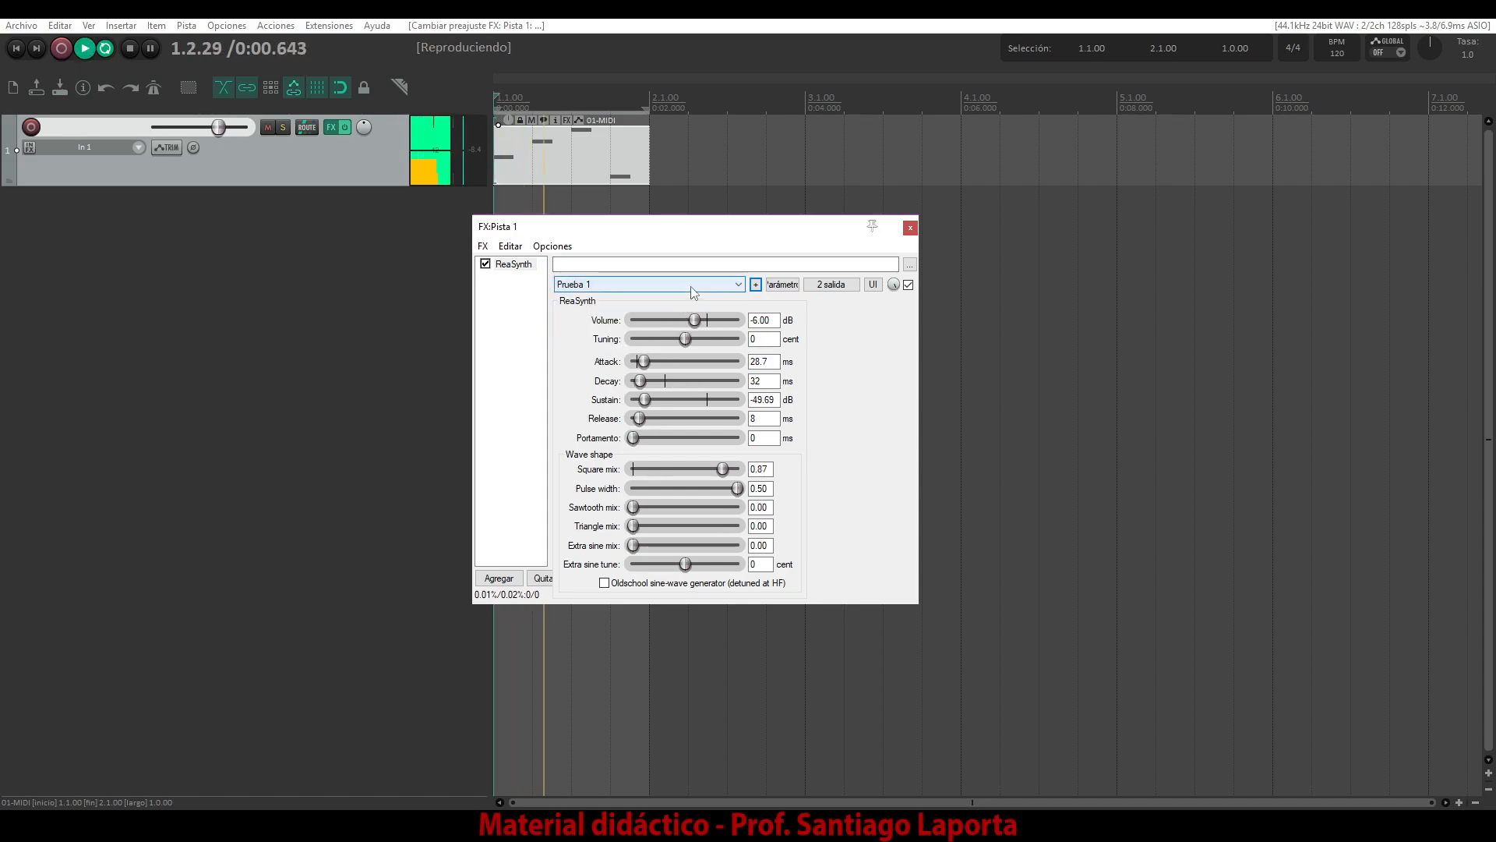
key(space)
Restore ReaSynth's factory values and play the loop for comparison with the saved presets
click(693, 287)
click(686, 298)
key(space)
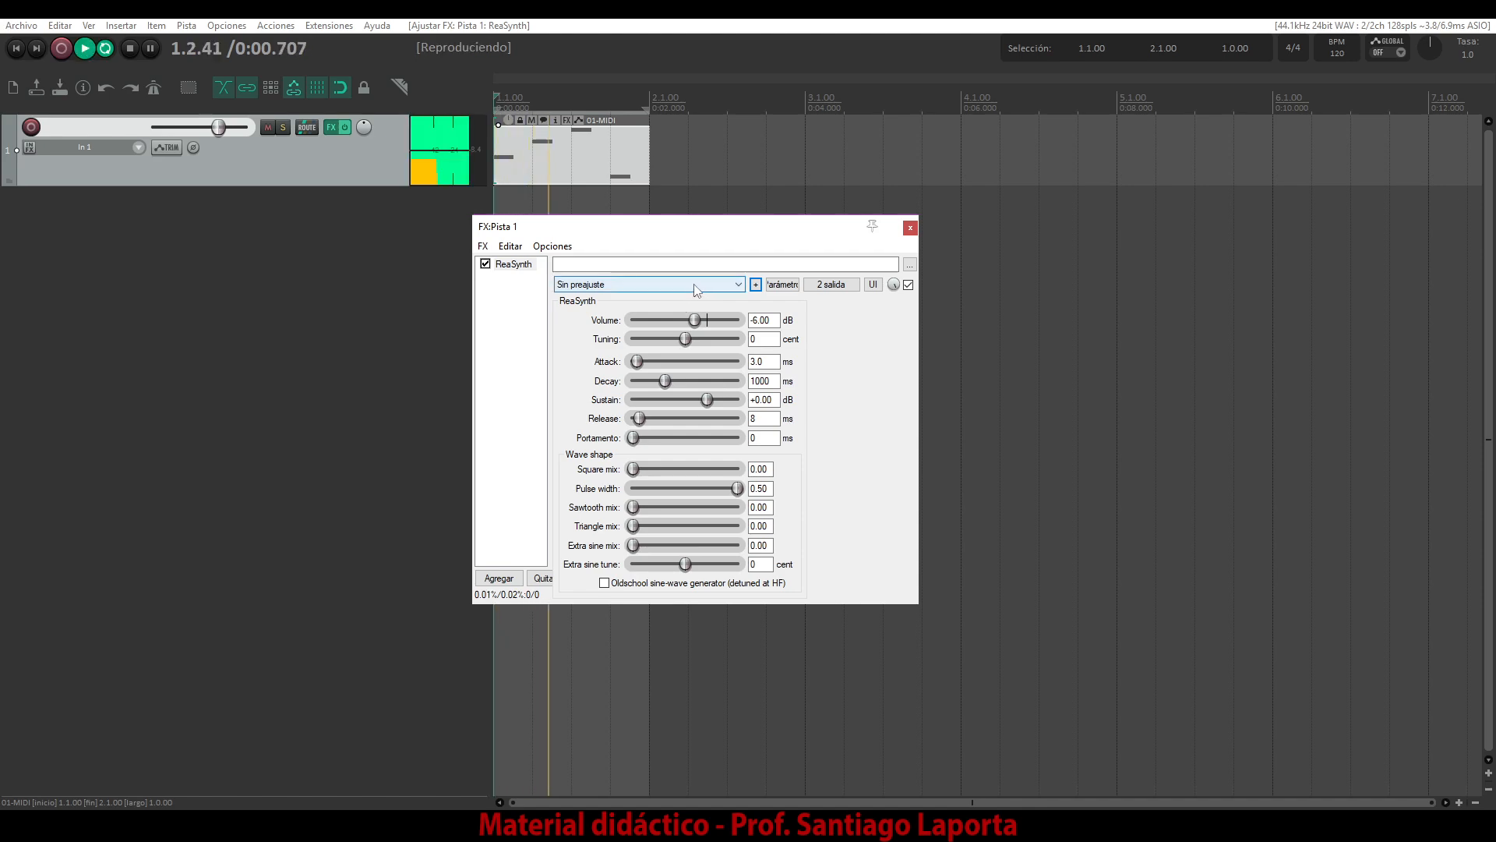
key(space)
Load the user preset "Prueba 2" and play the loop with it
click(686, 284)
click(678, 339)
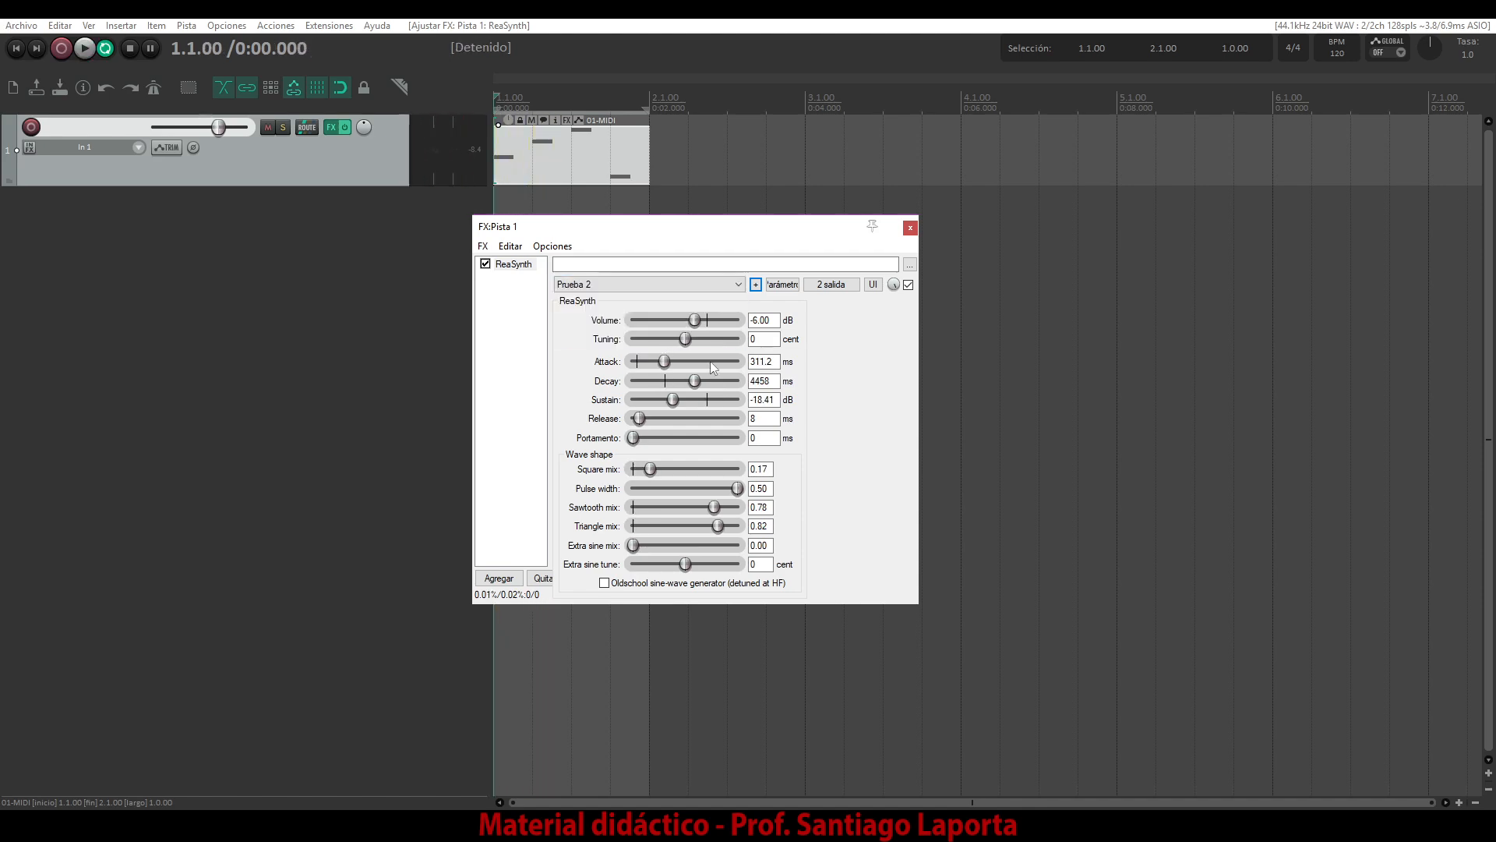
key(space)
key(space)
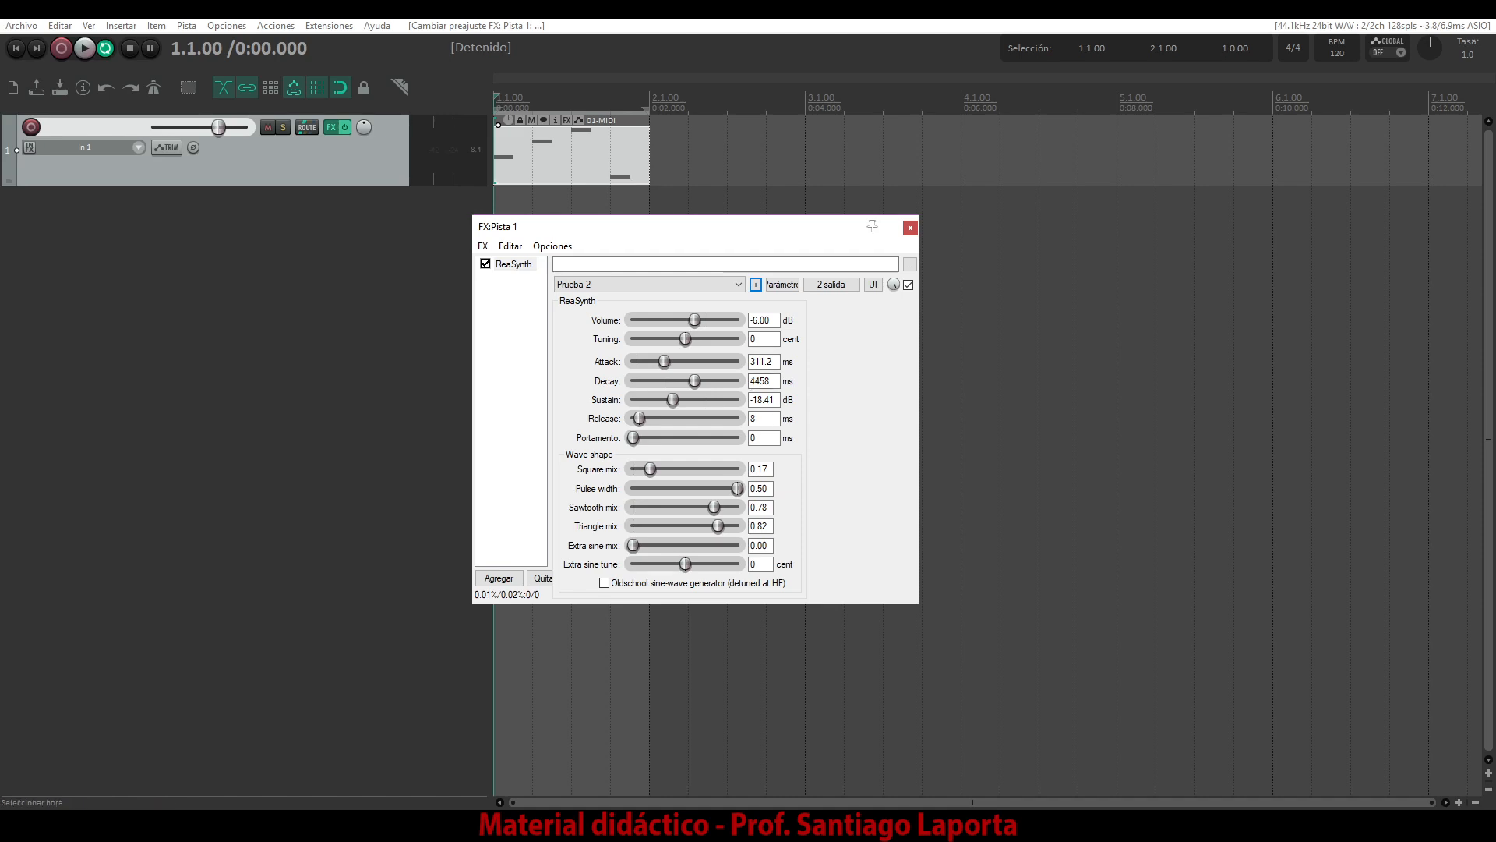
Examine the ReaSynth preset management options, including saving a preset as default, and the list of user presets
click(1102, 732)
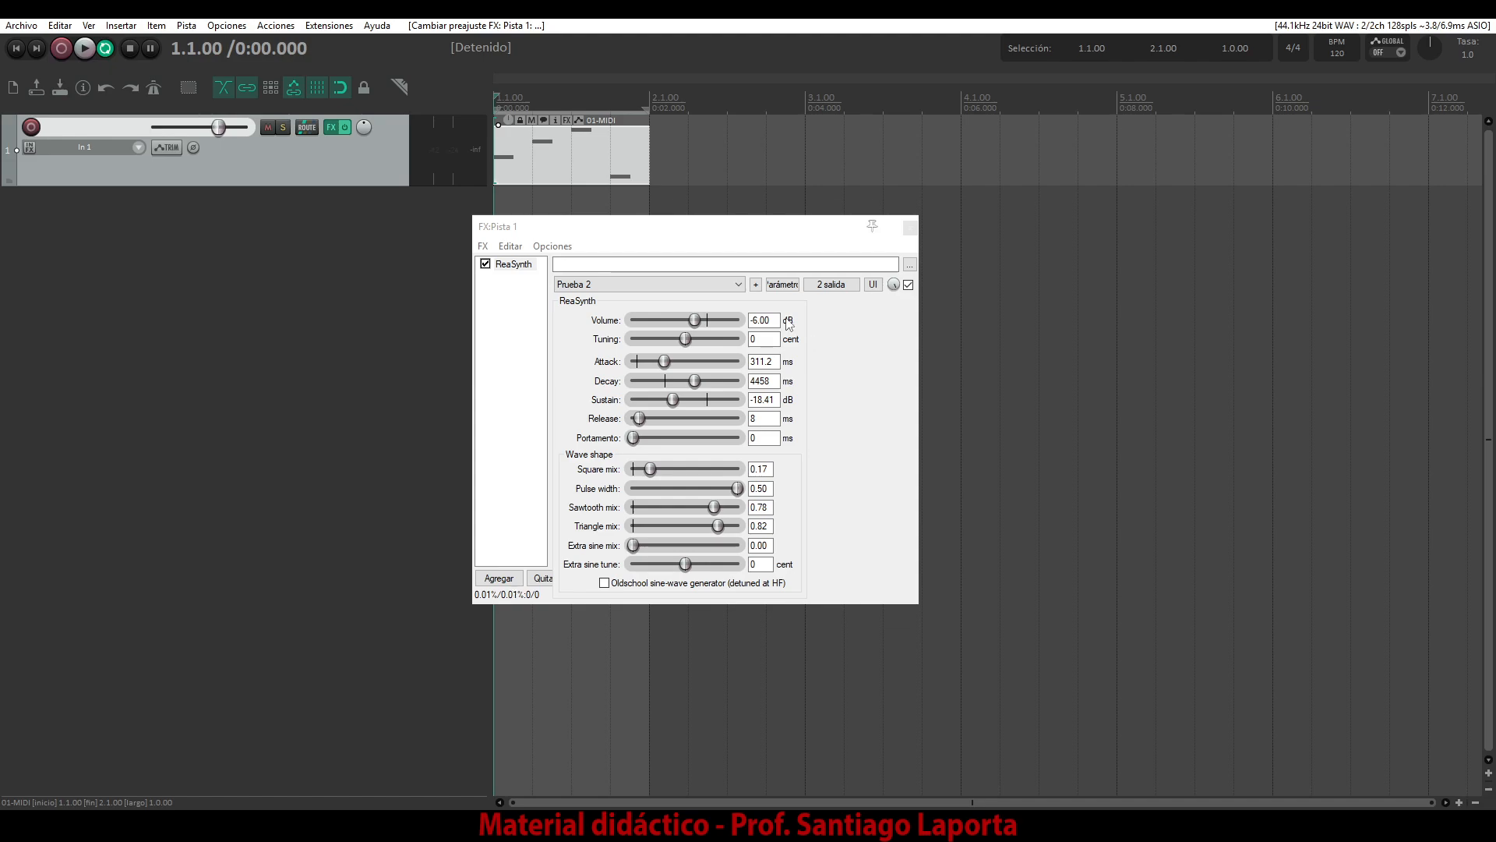
click(755, 284)
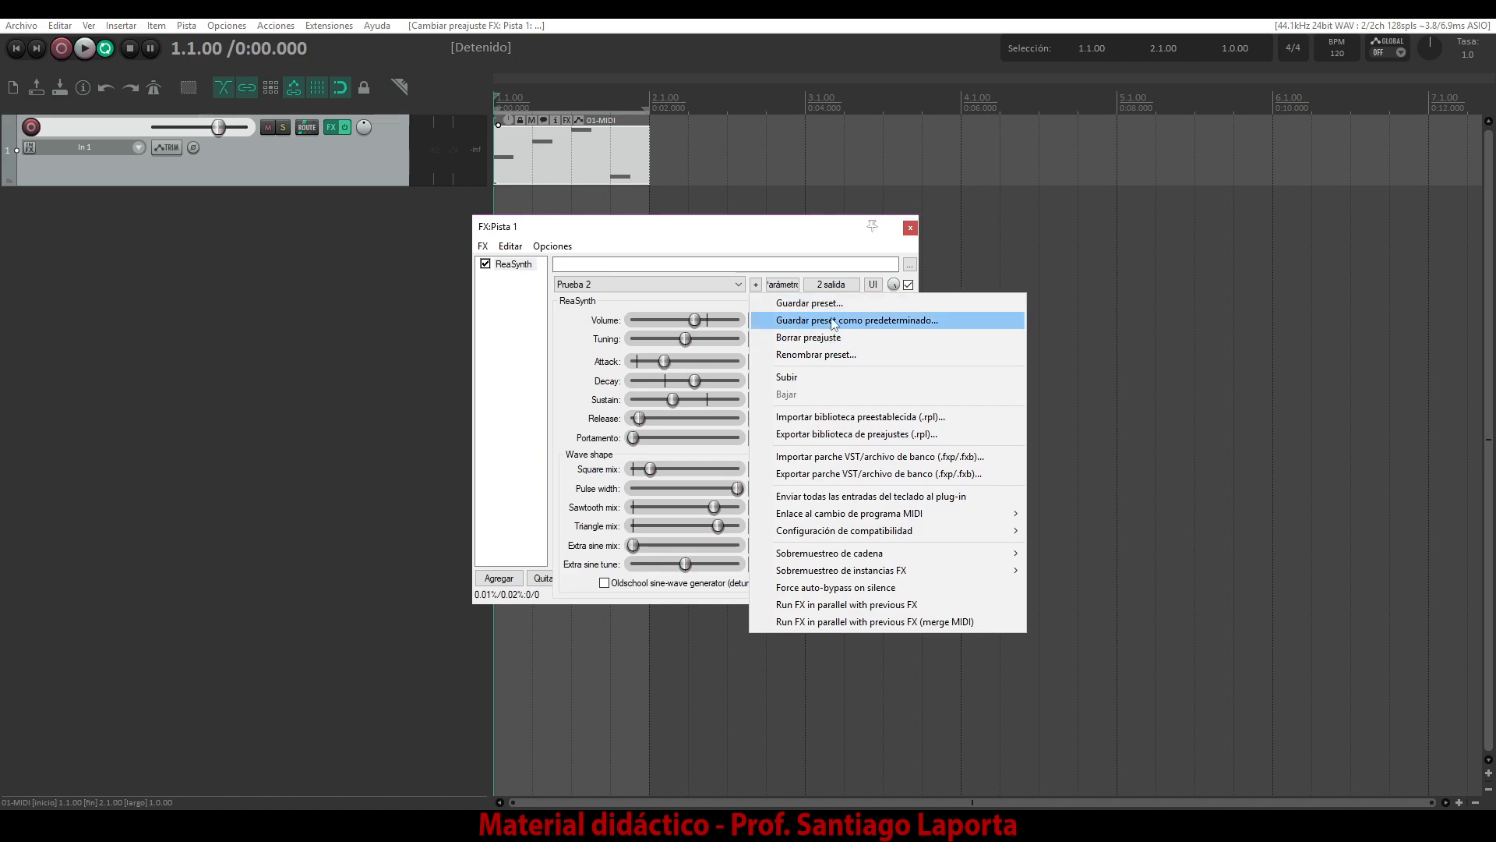
click(728, 301)
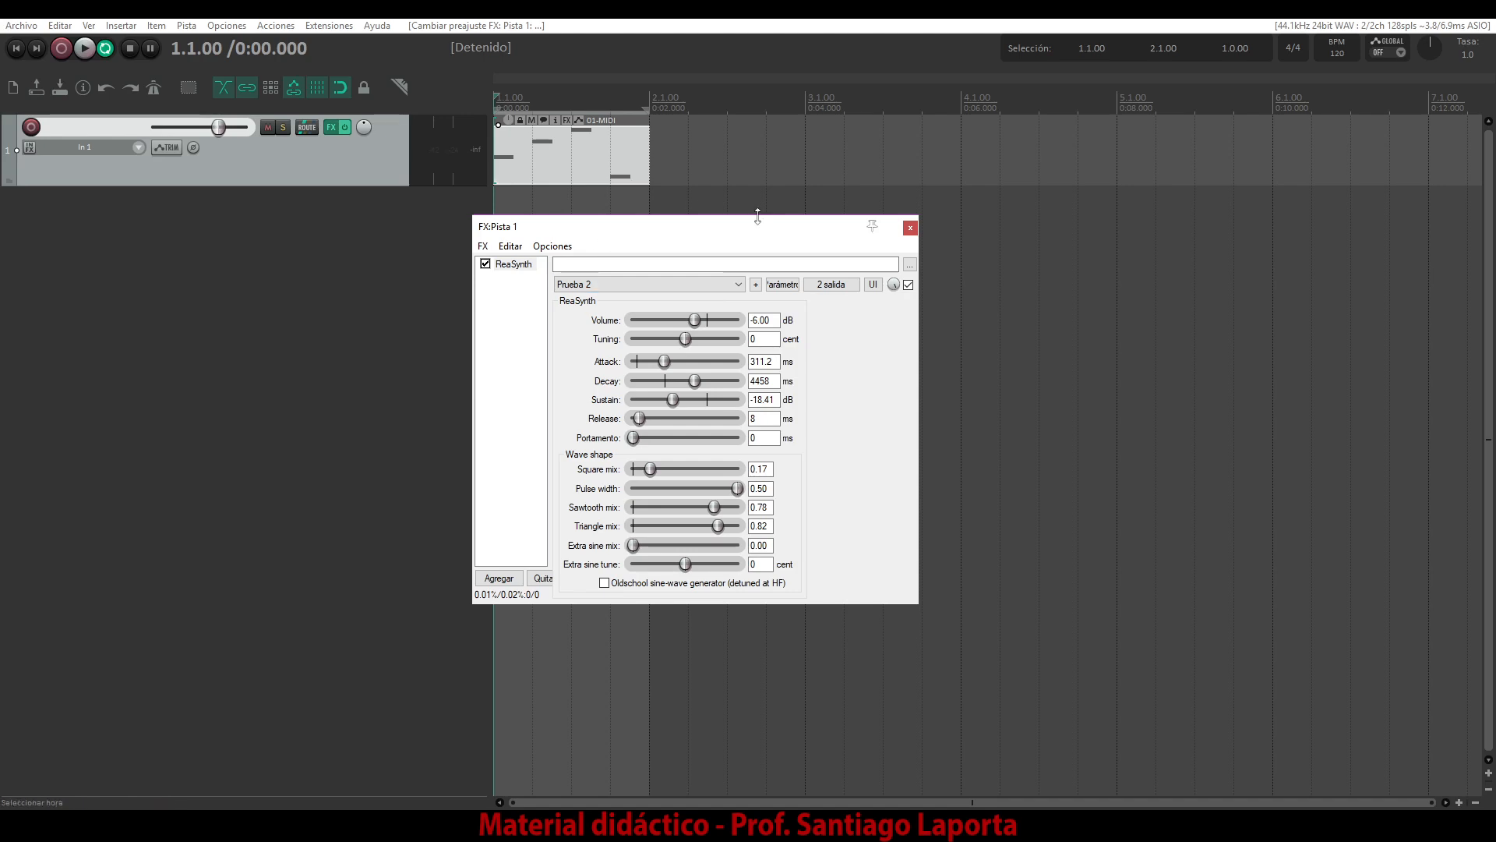
click(738, 284)
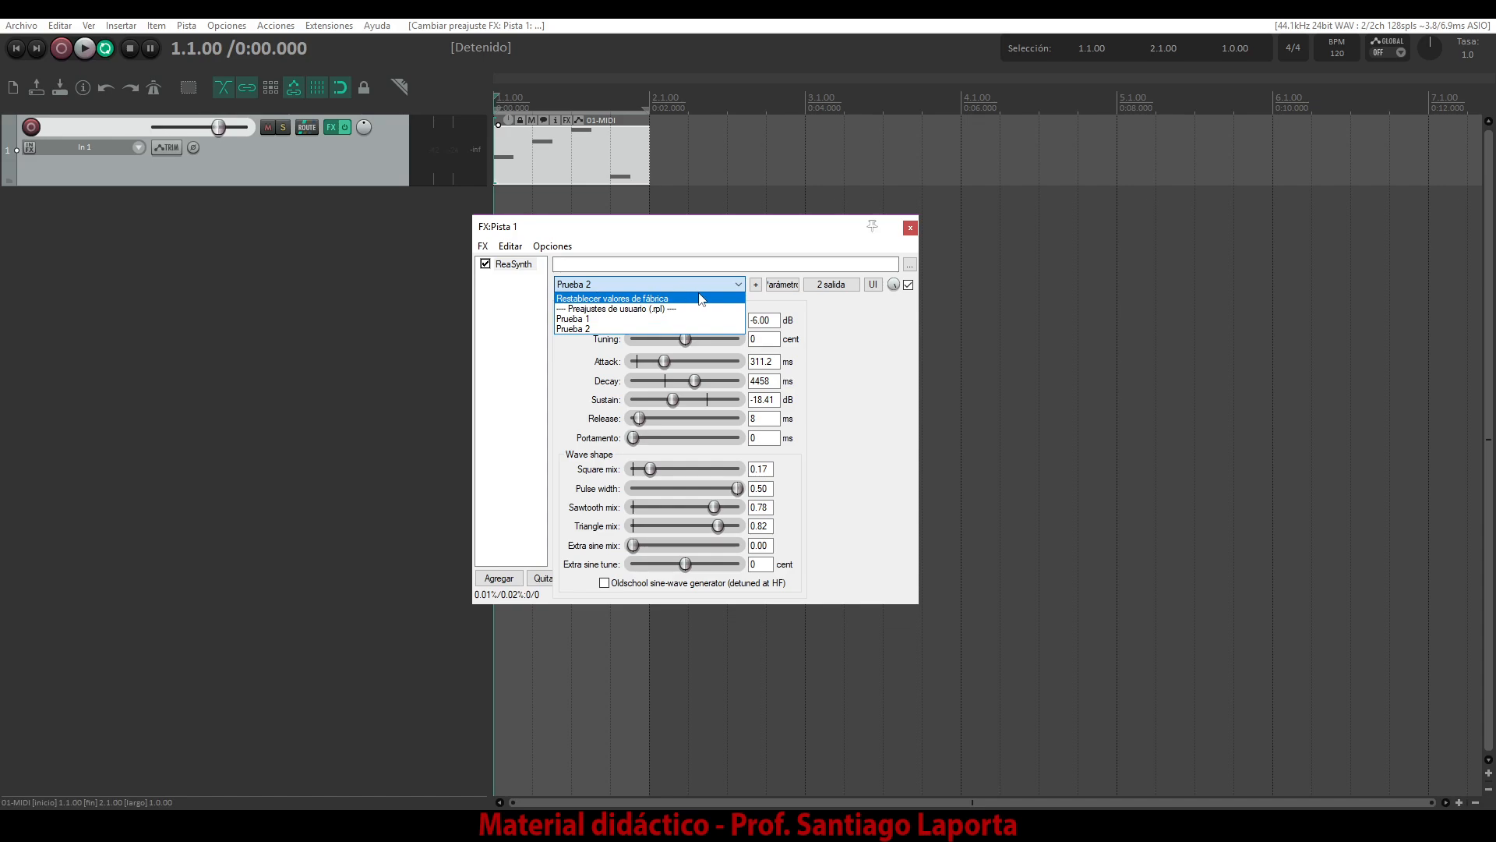
click(829, 320)
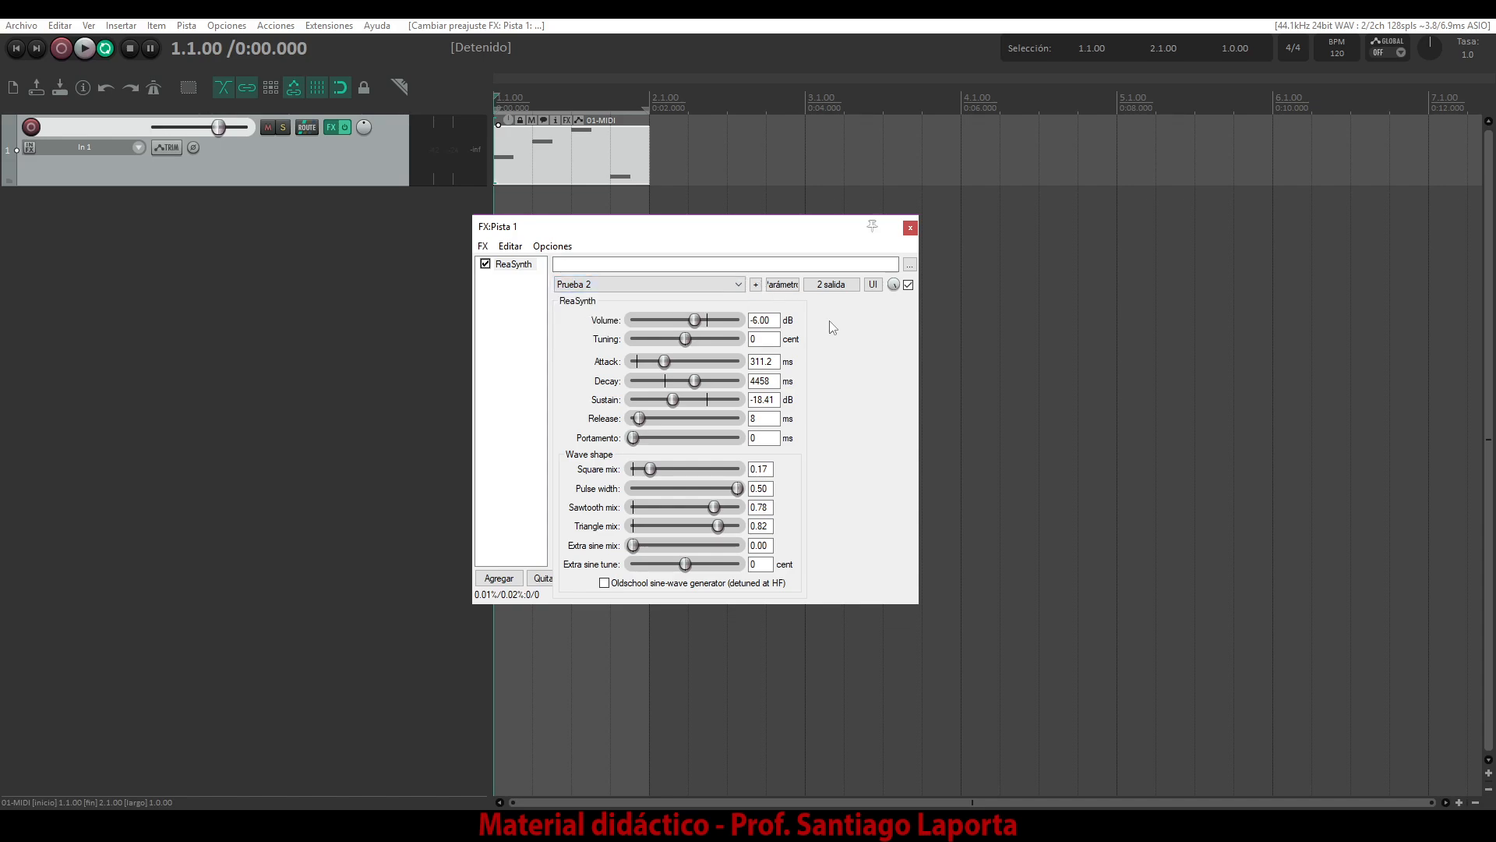
click(754, 286)
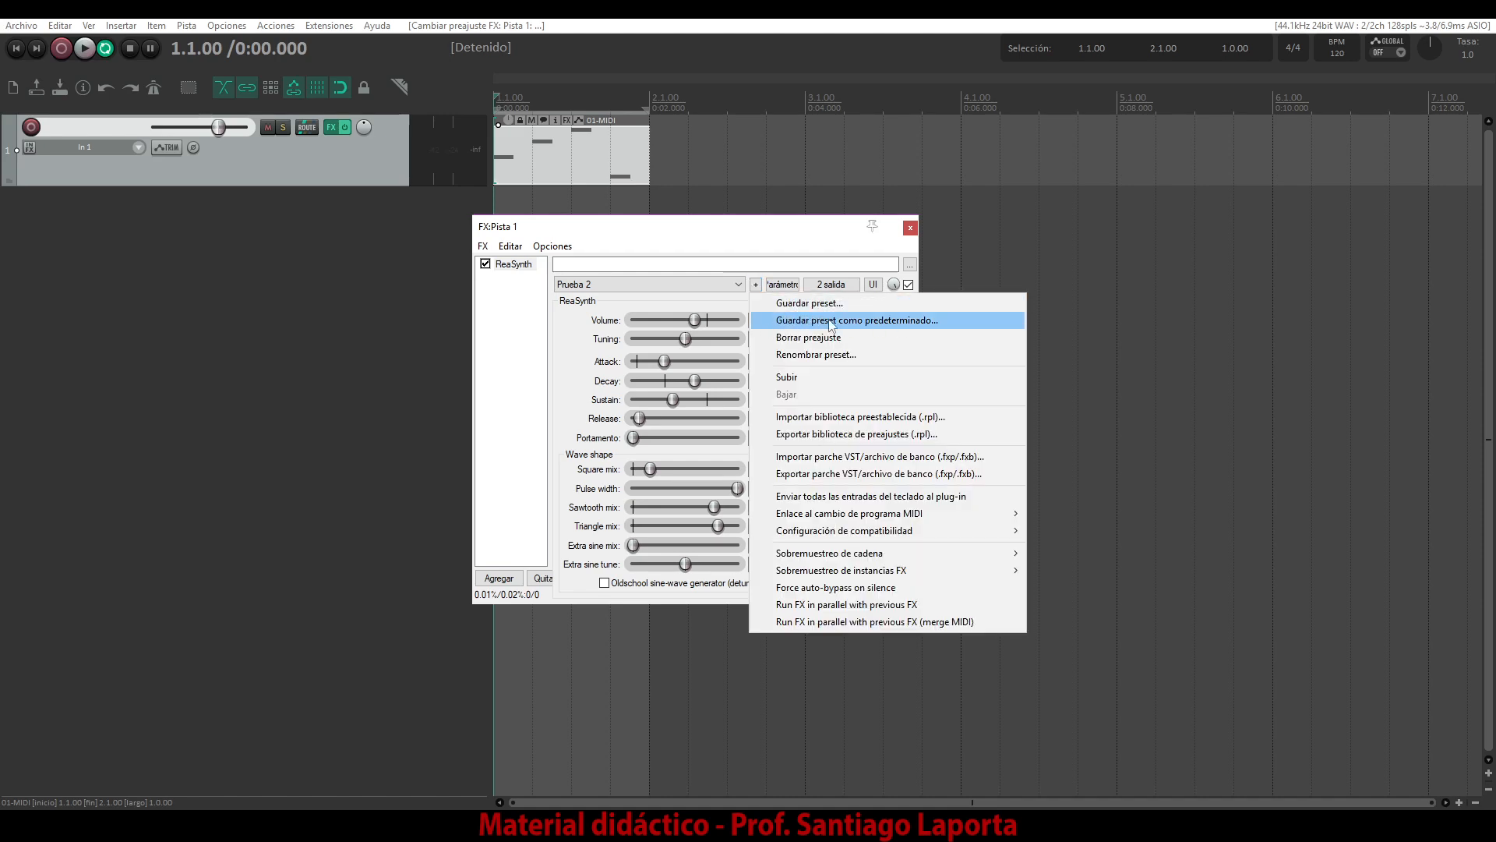
click(732, 300)
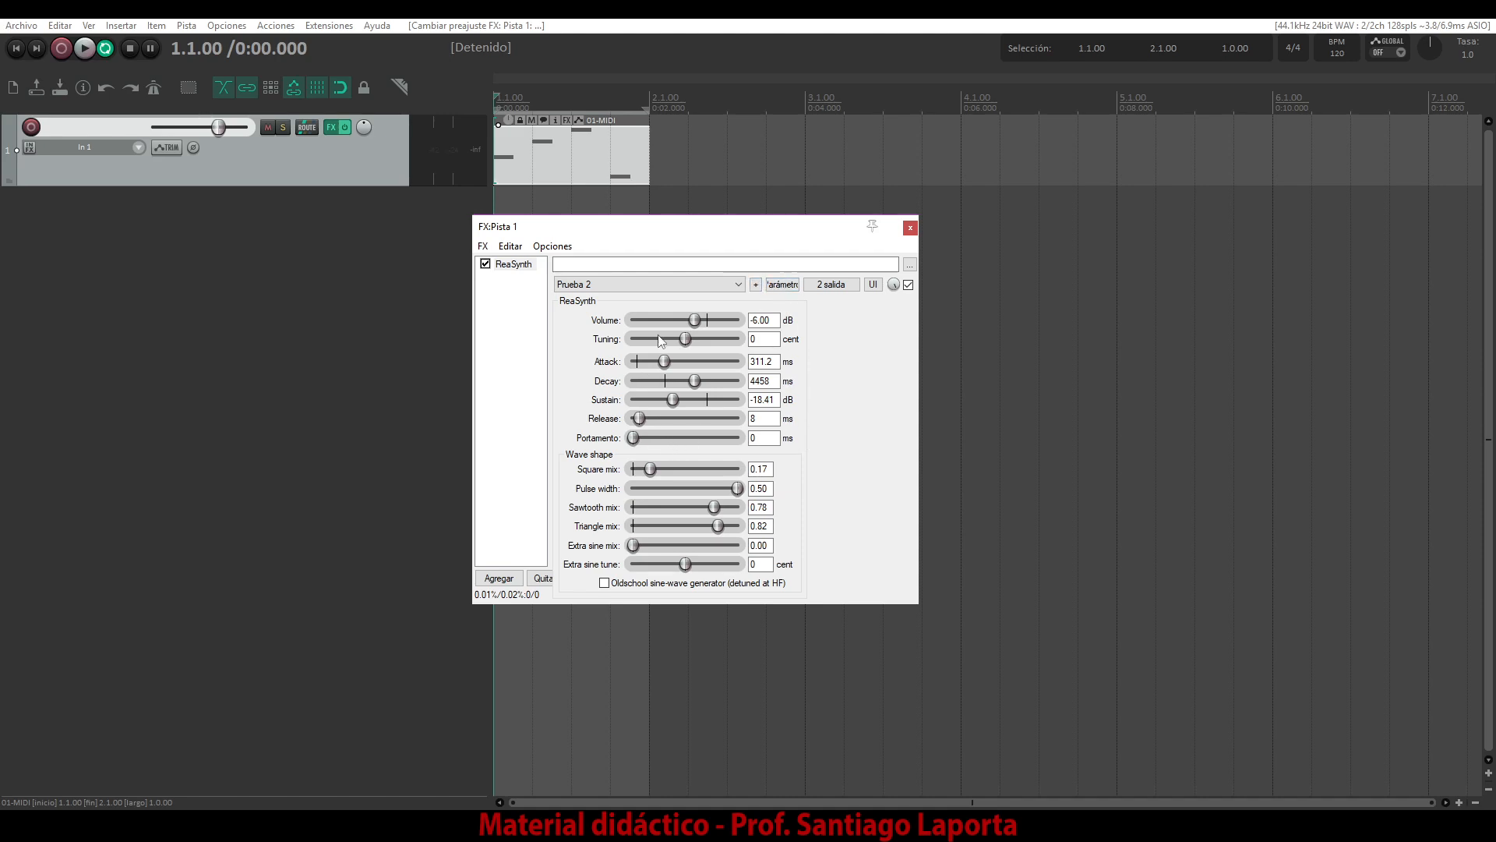
click(757, 285)
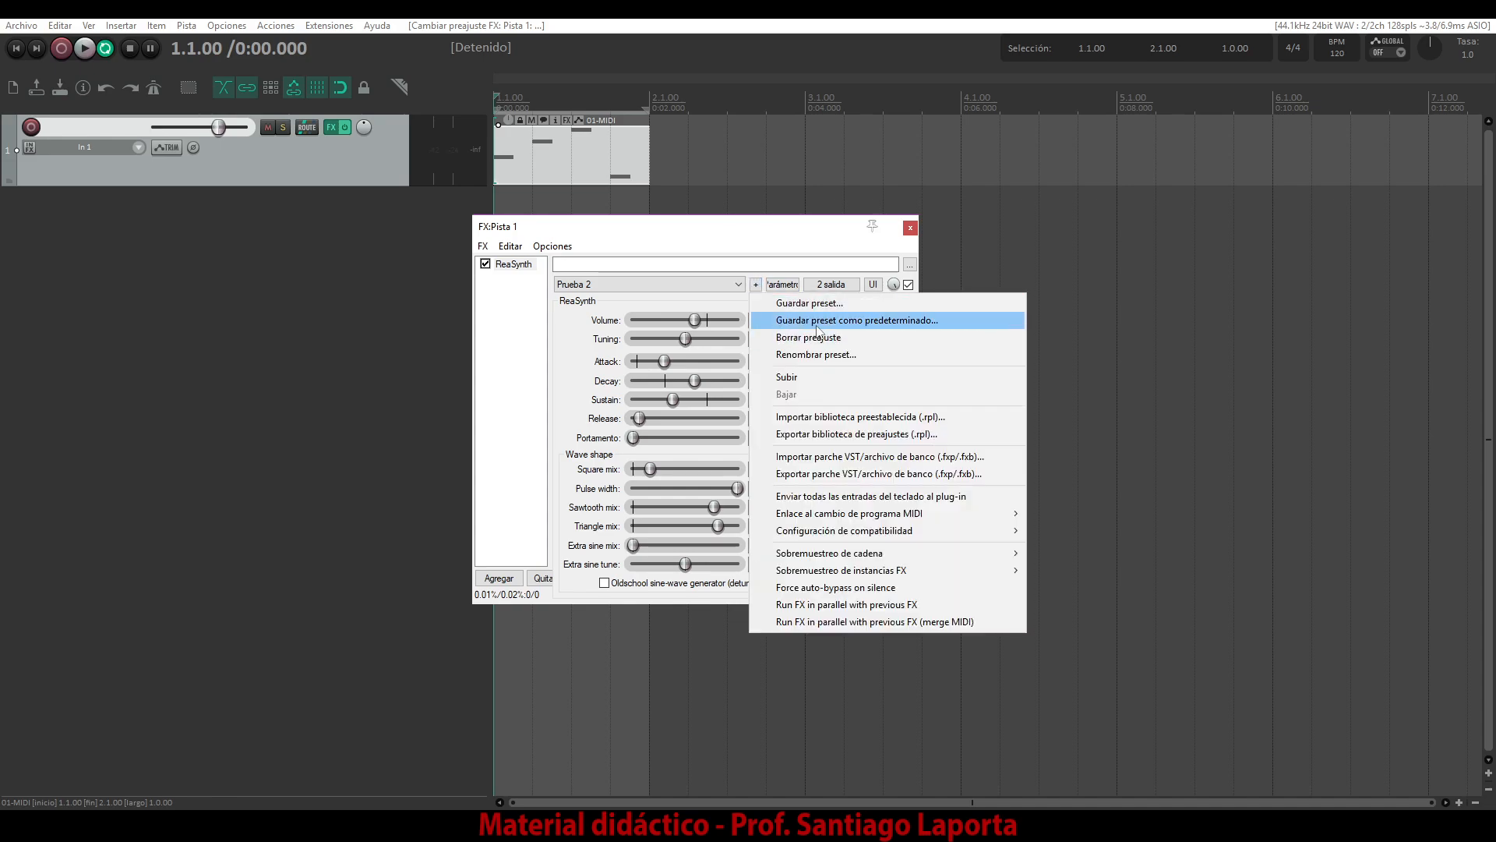
click(821, 332)
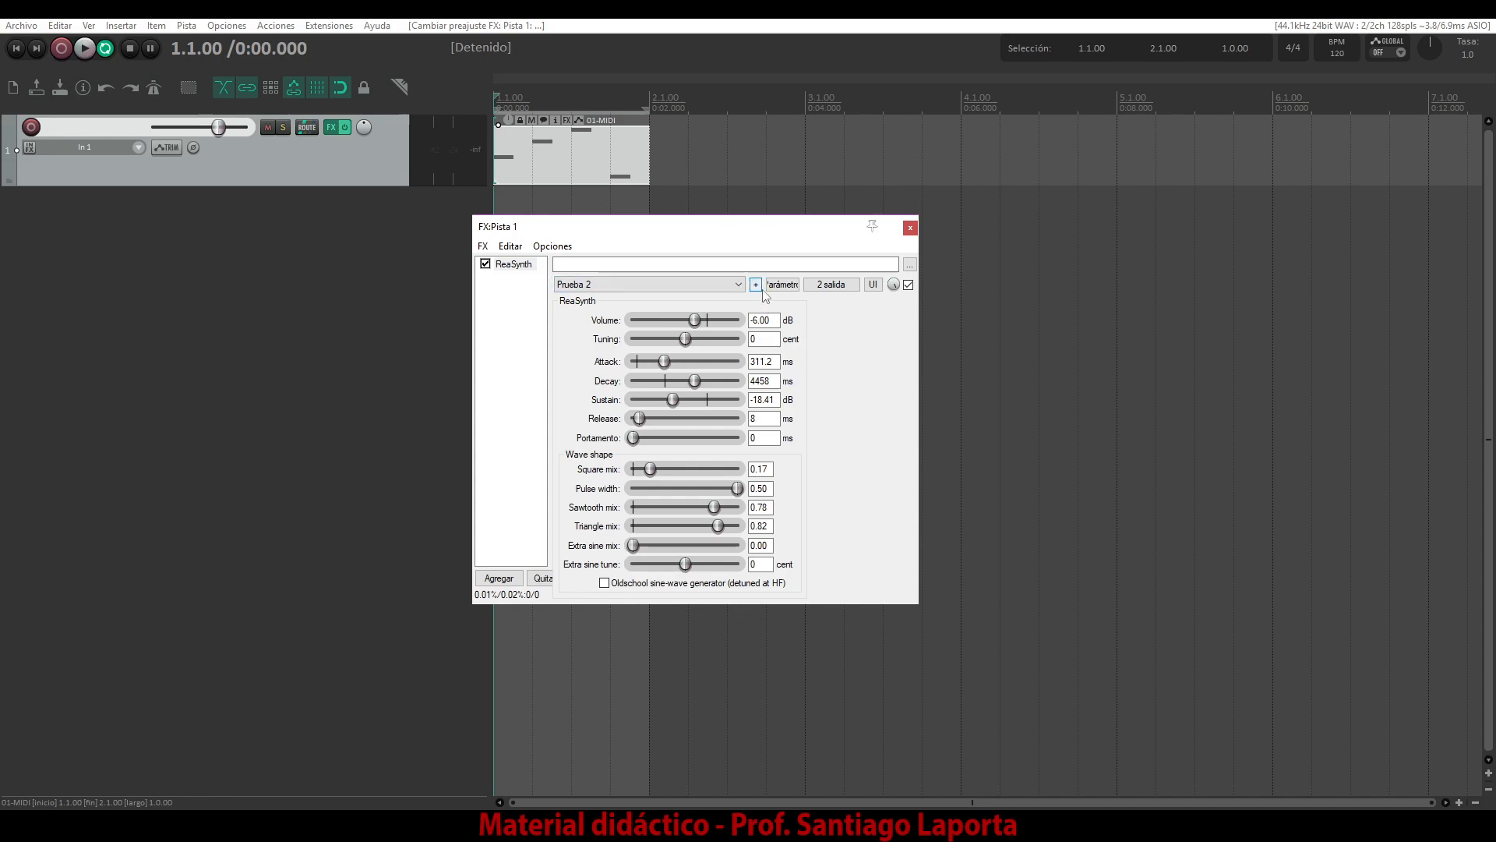
click(702, 284)
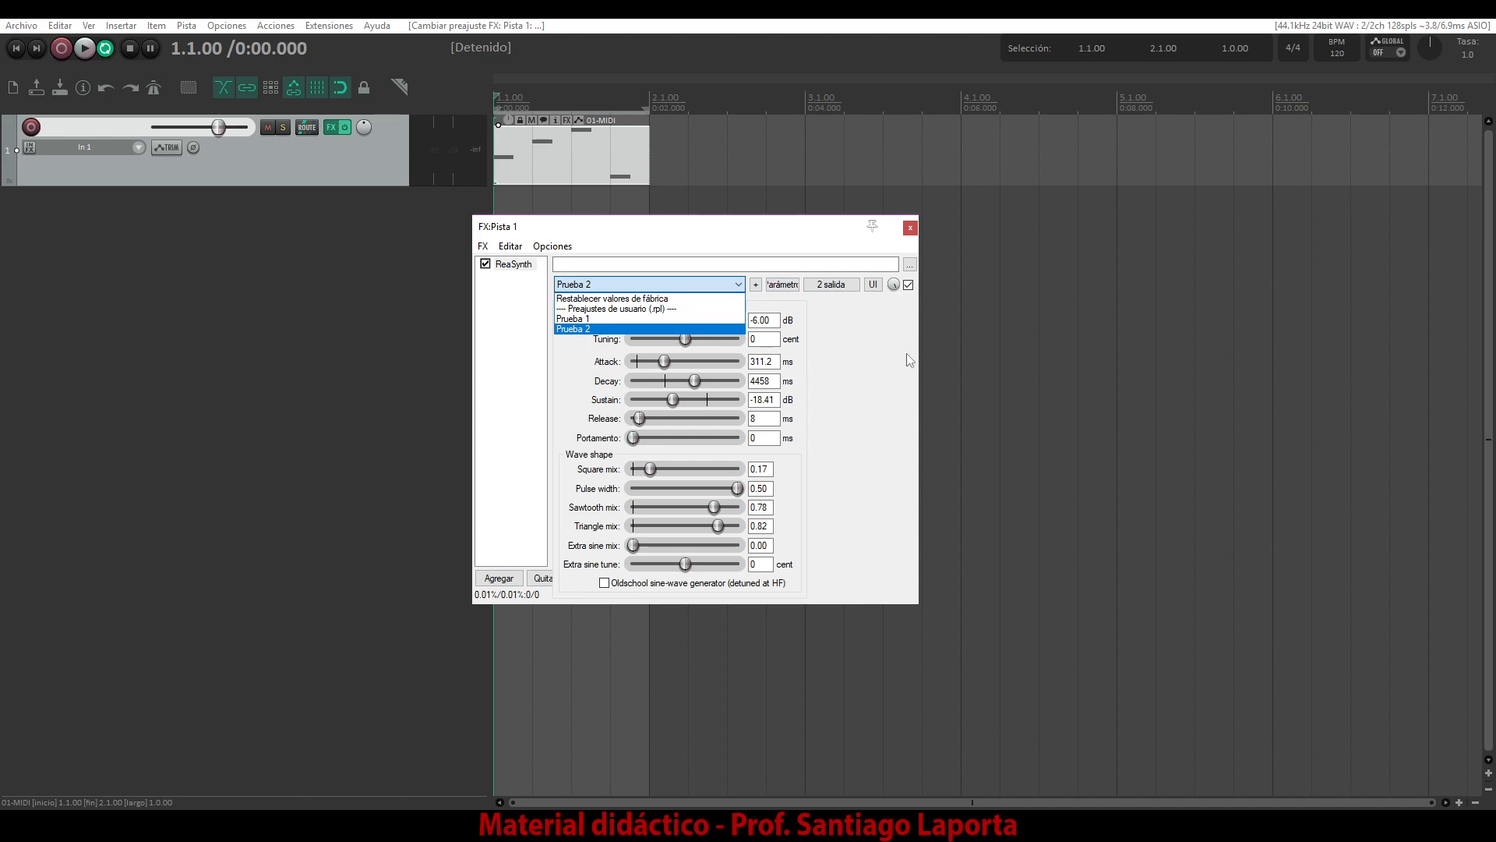
click(842, 348)
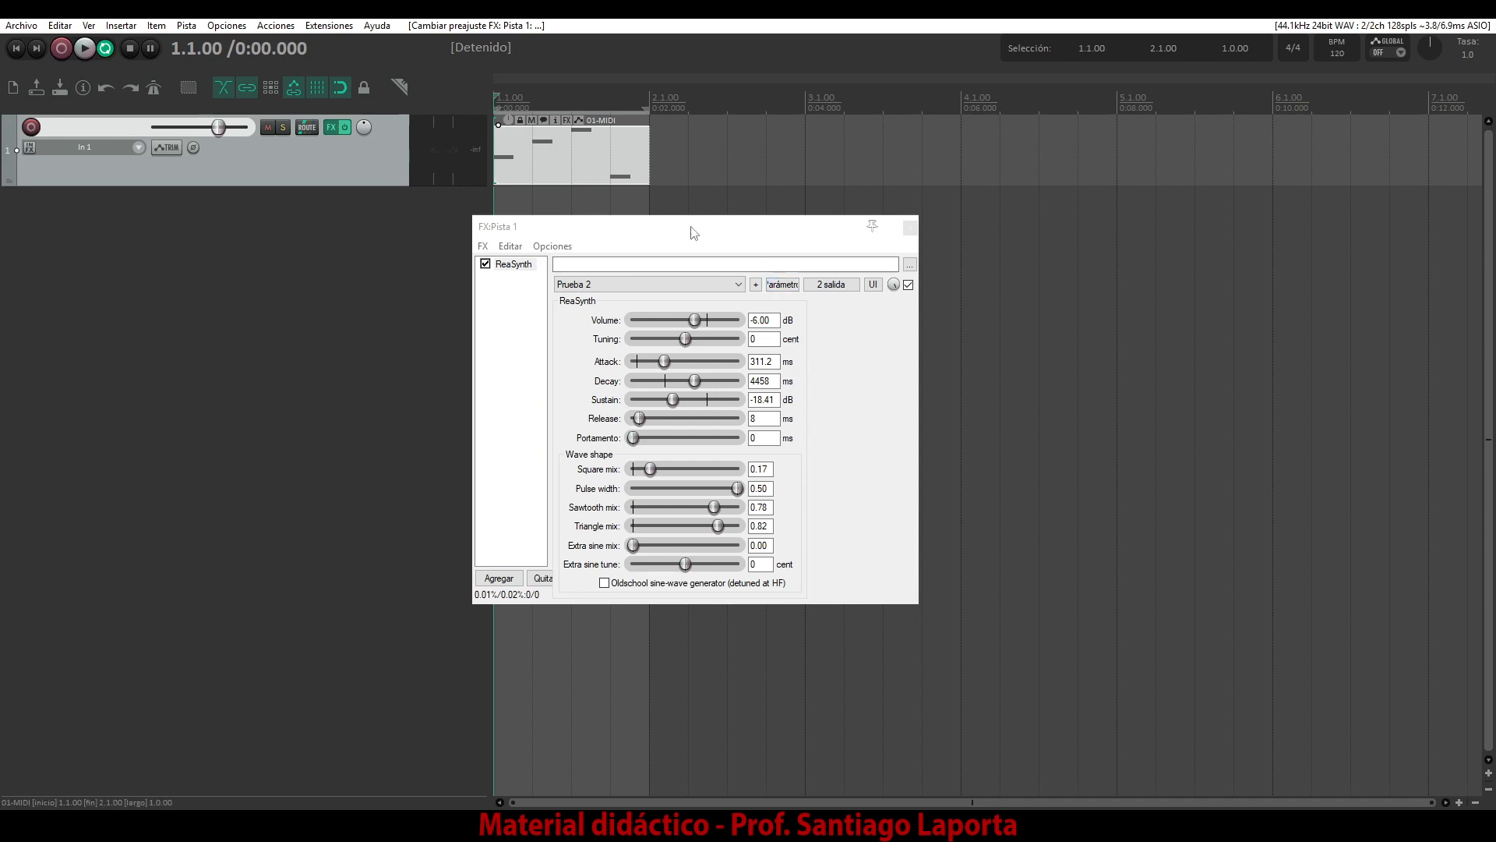
Examine ReaSynth's user preset list and the option for exporting the preset library
click(717, 284)
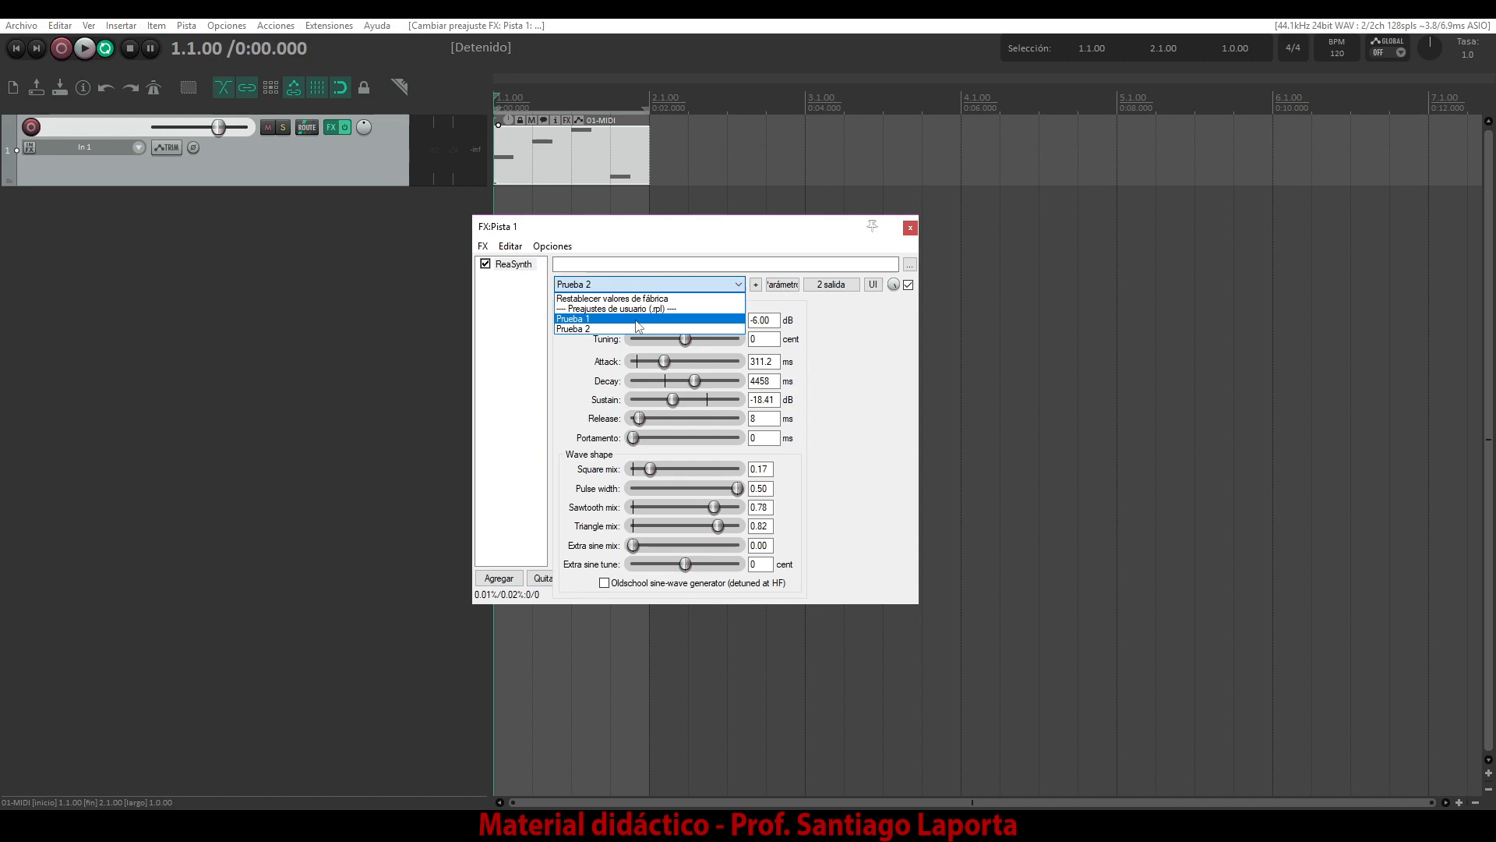
click(834, 338)
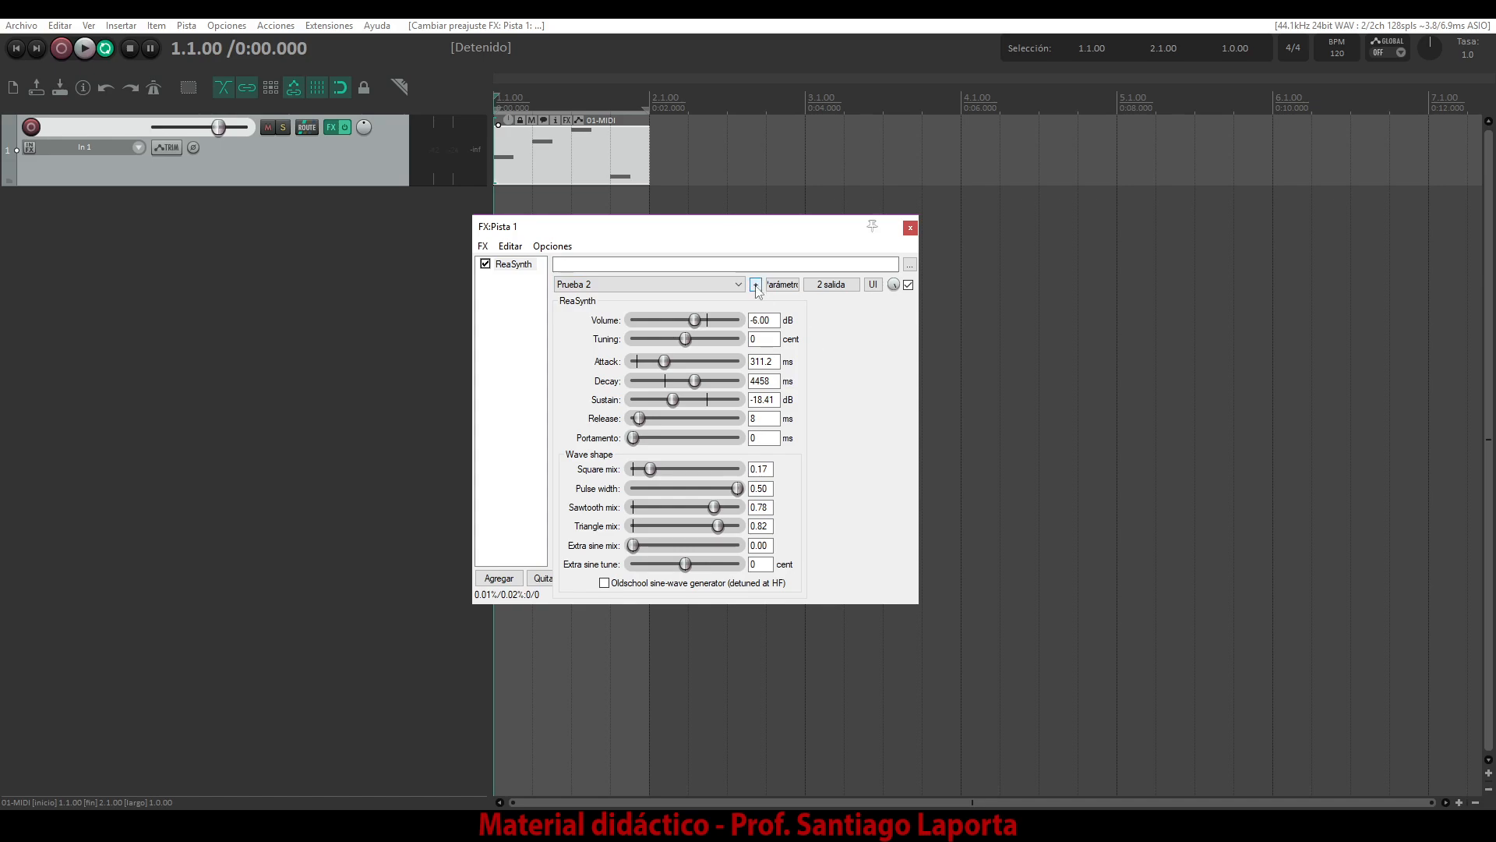
click(755, 286)
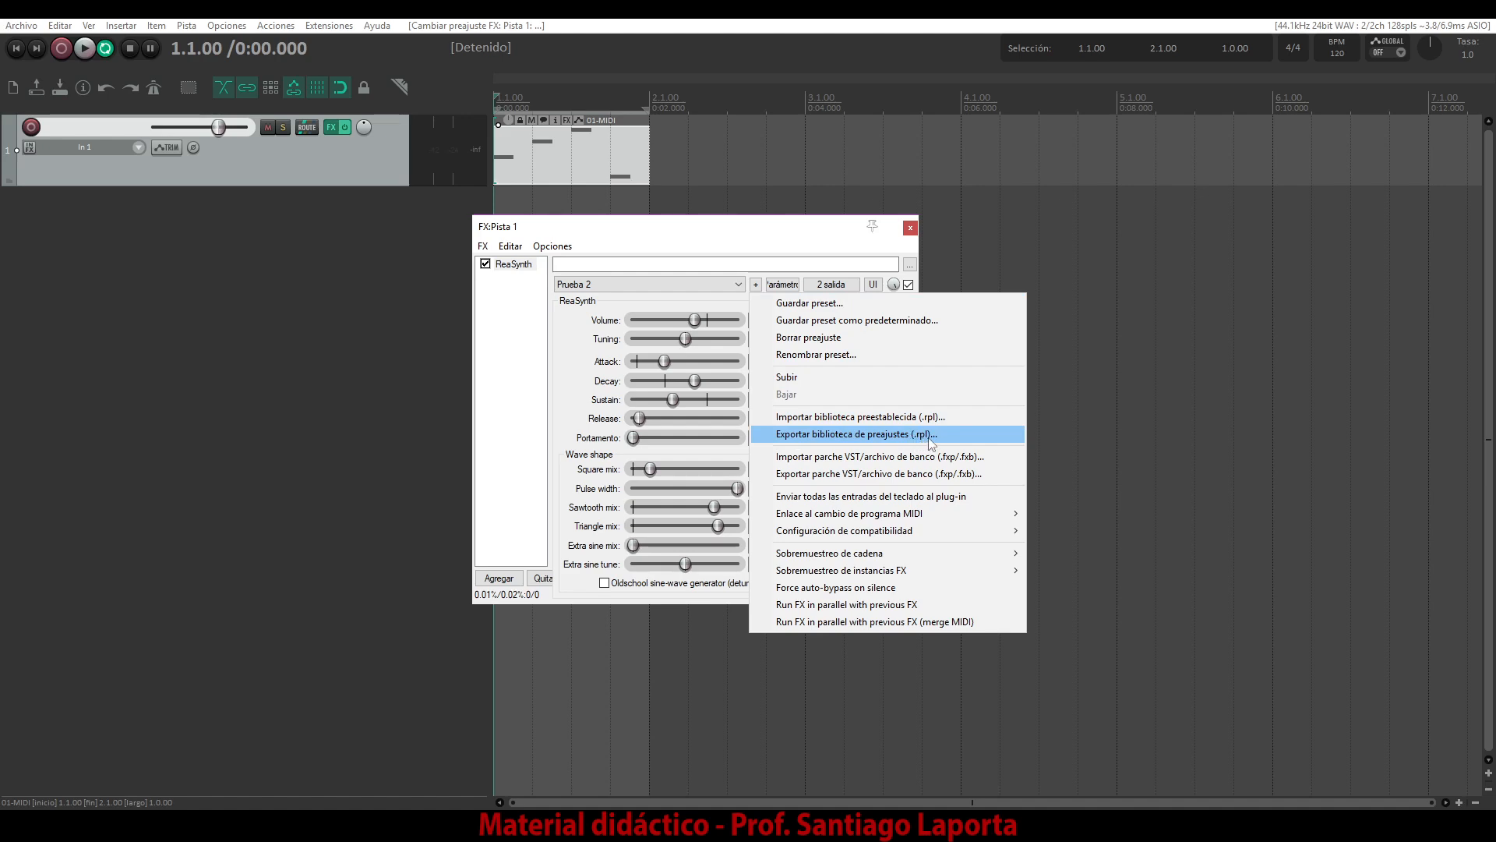
click(738, 284)
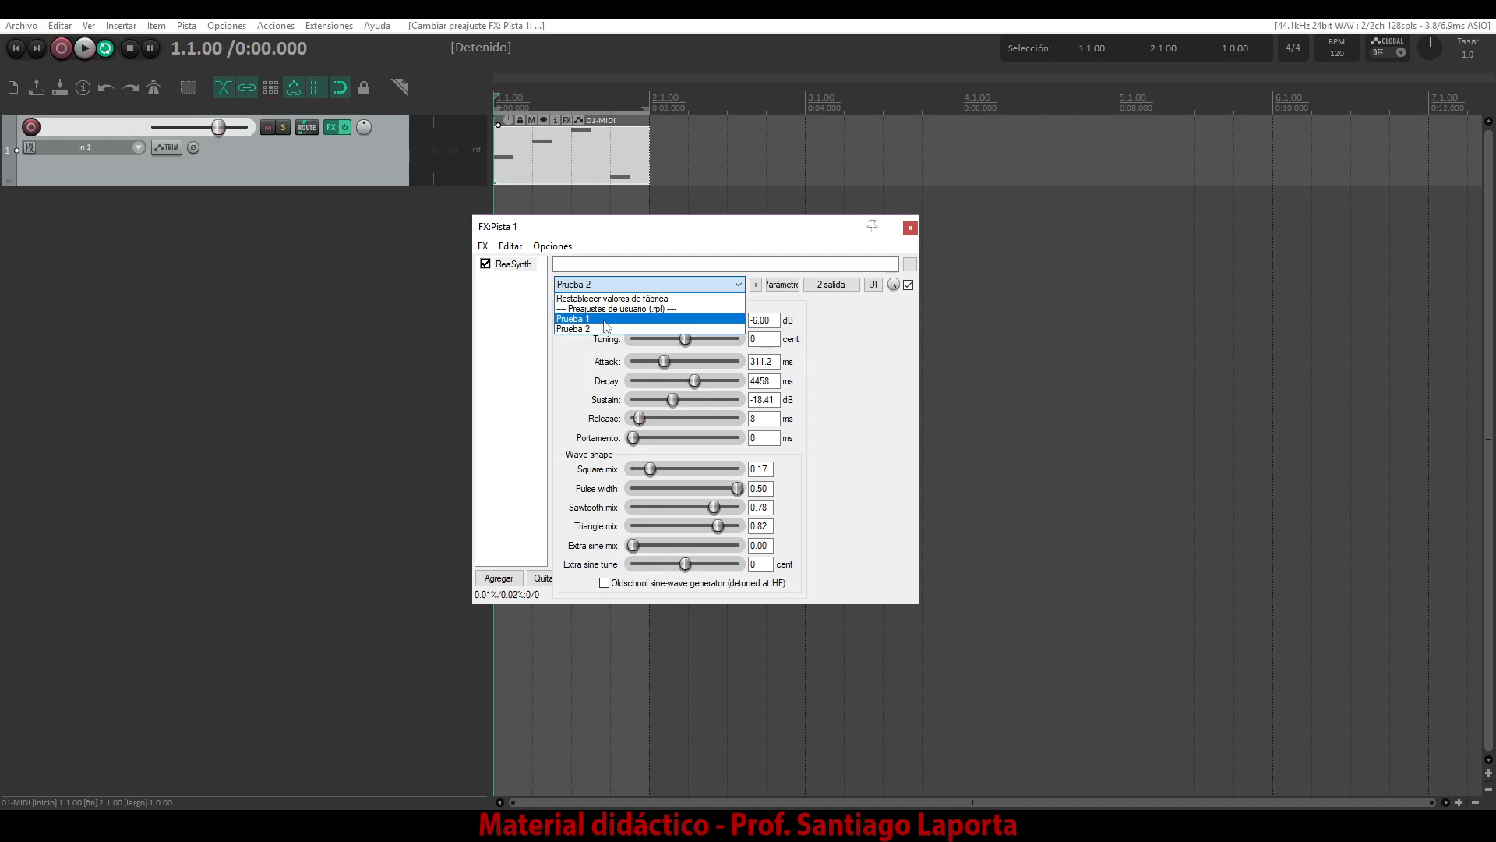
click(833, 320)
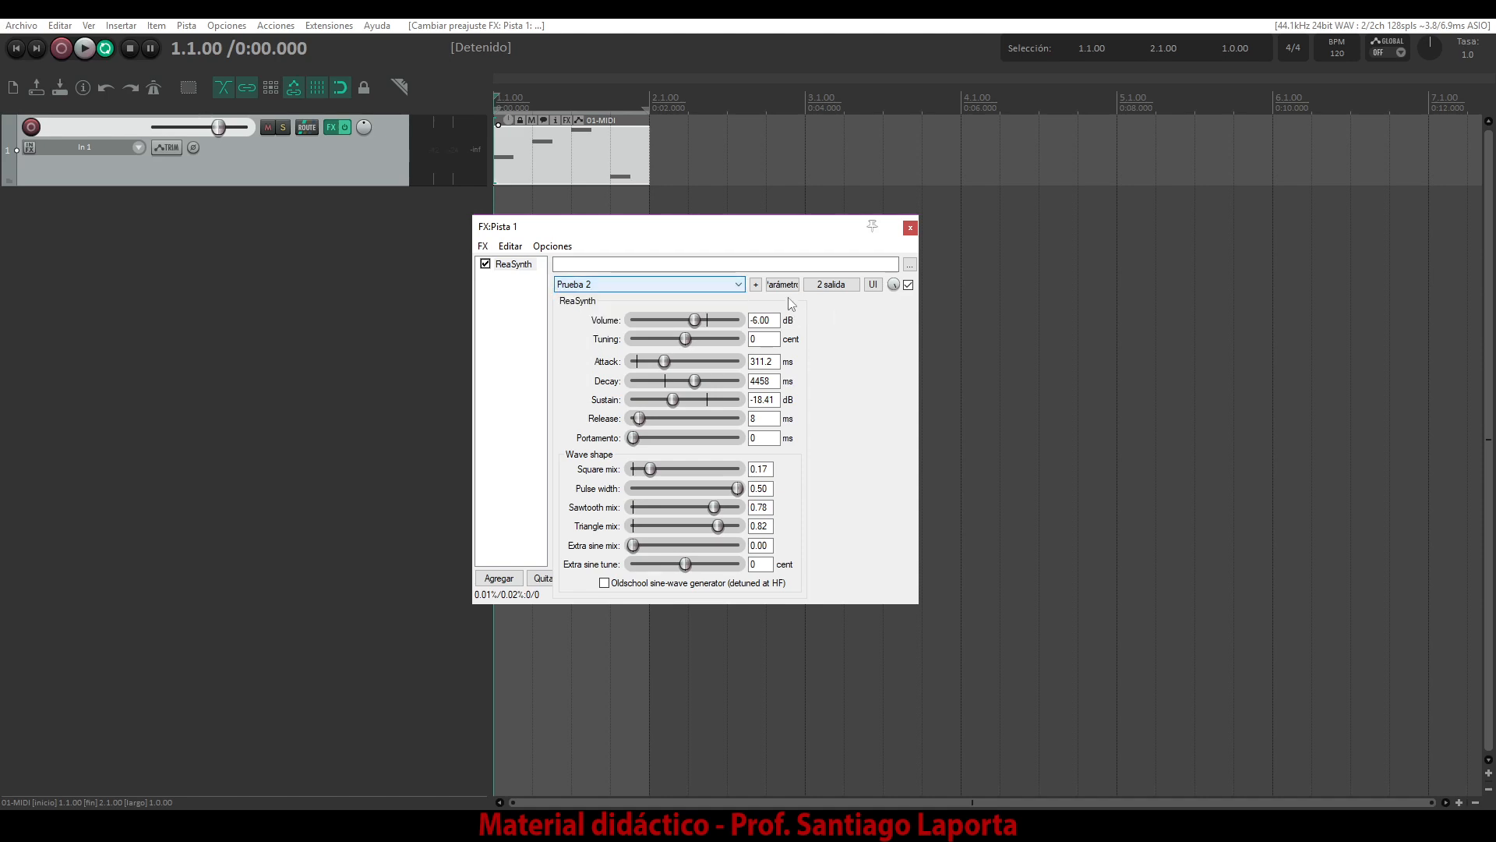
Export ReaSynth's preset library as an .RPL file to the Escritorio folder, overwriting the existing library file there
click(756, 285)
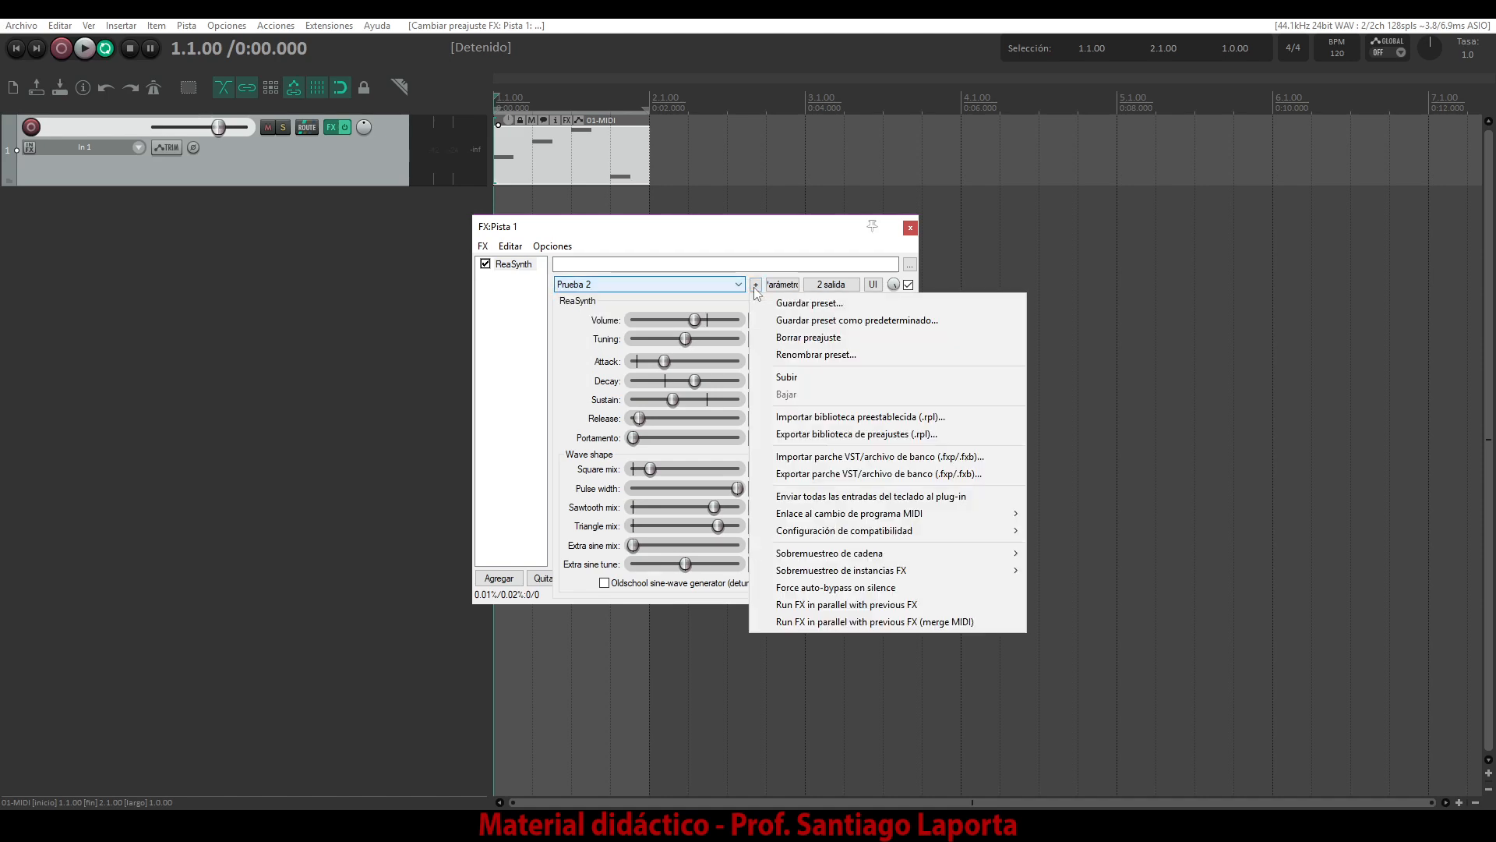
click(847, 435)
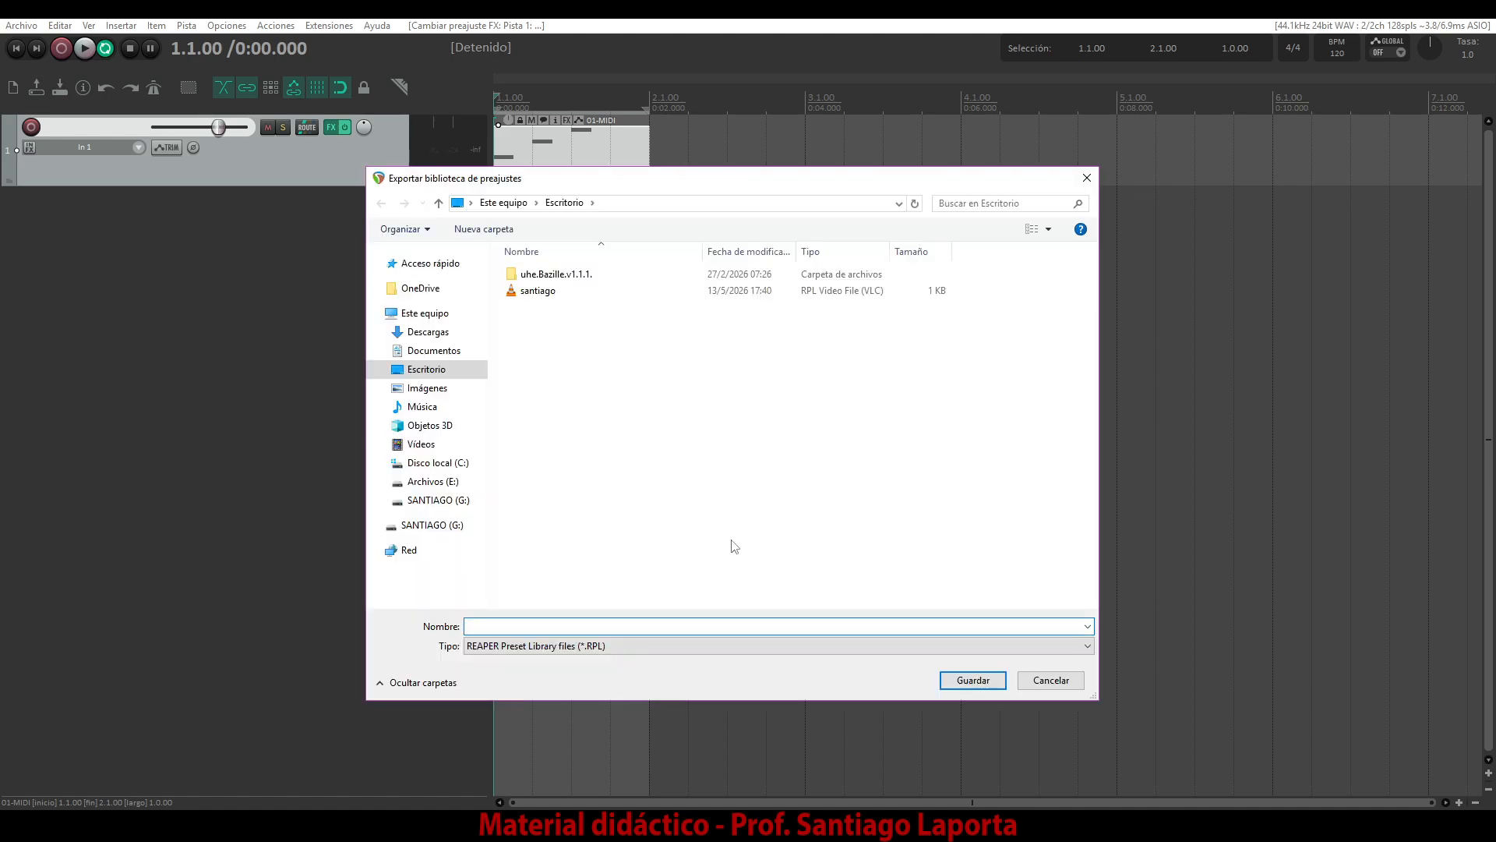
click(533, 292)
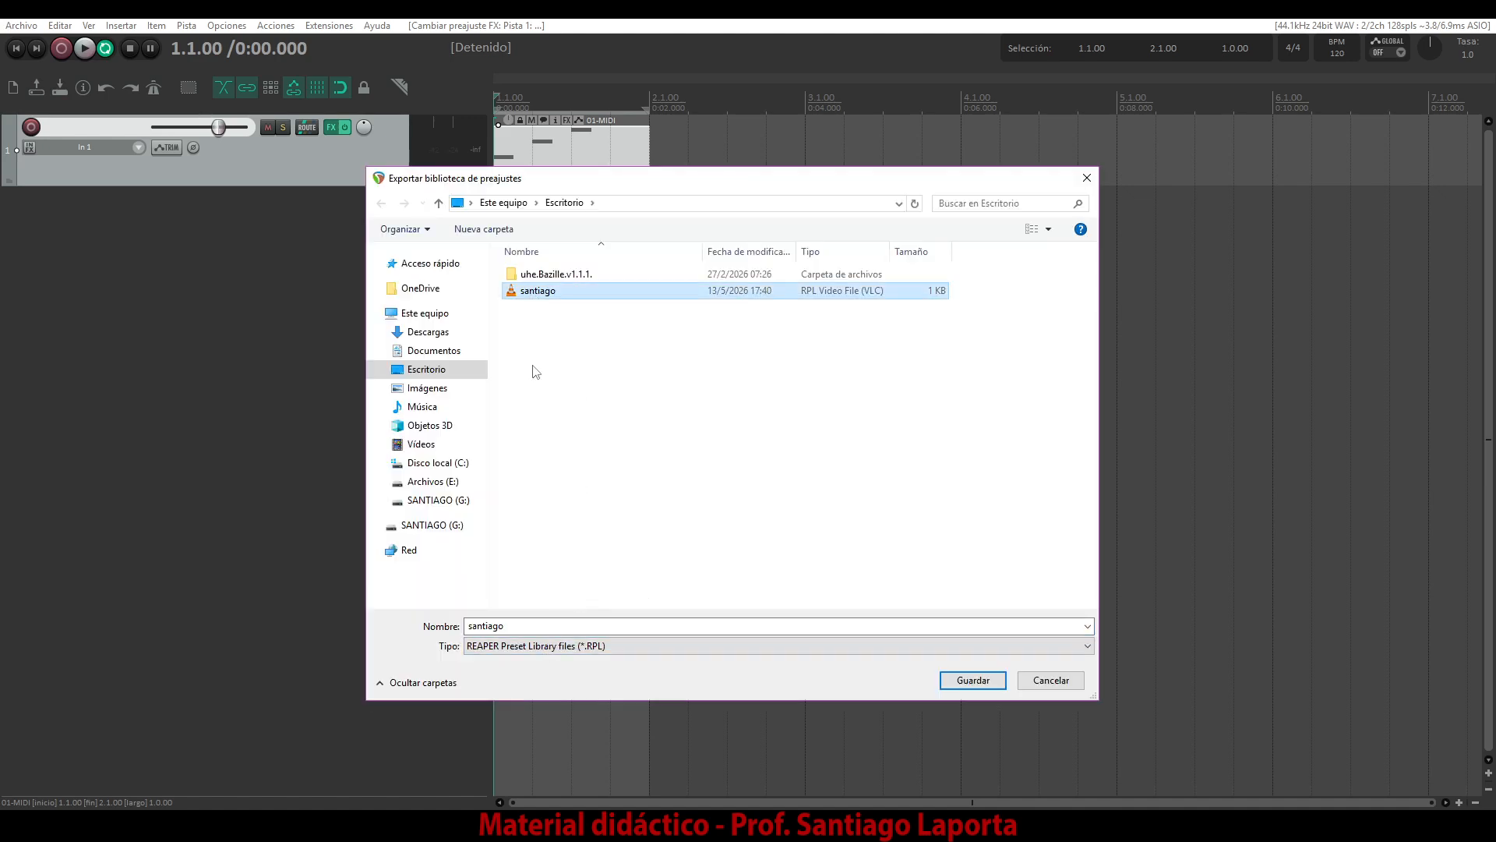
click(529, 626)
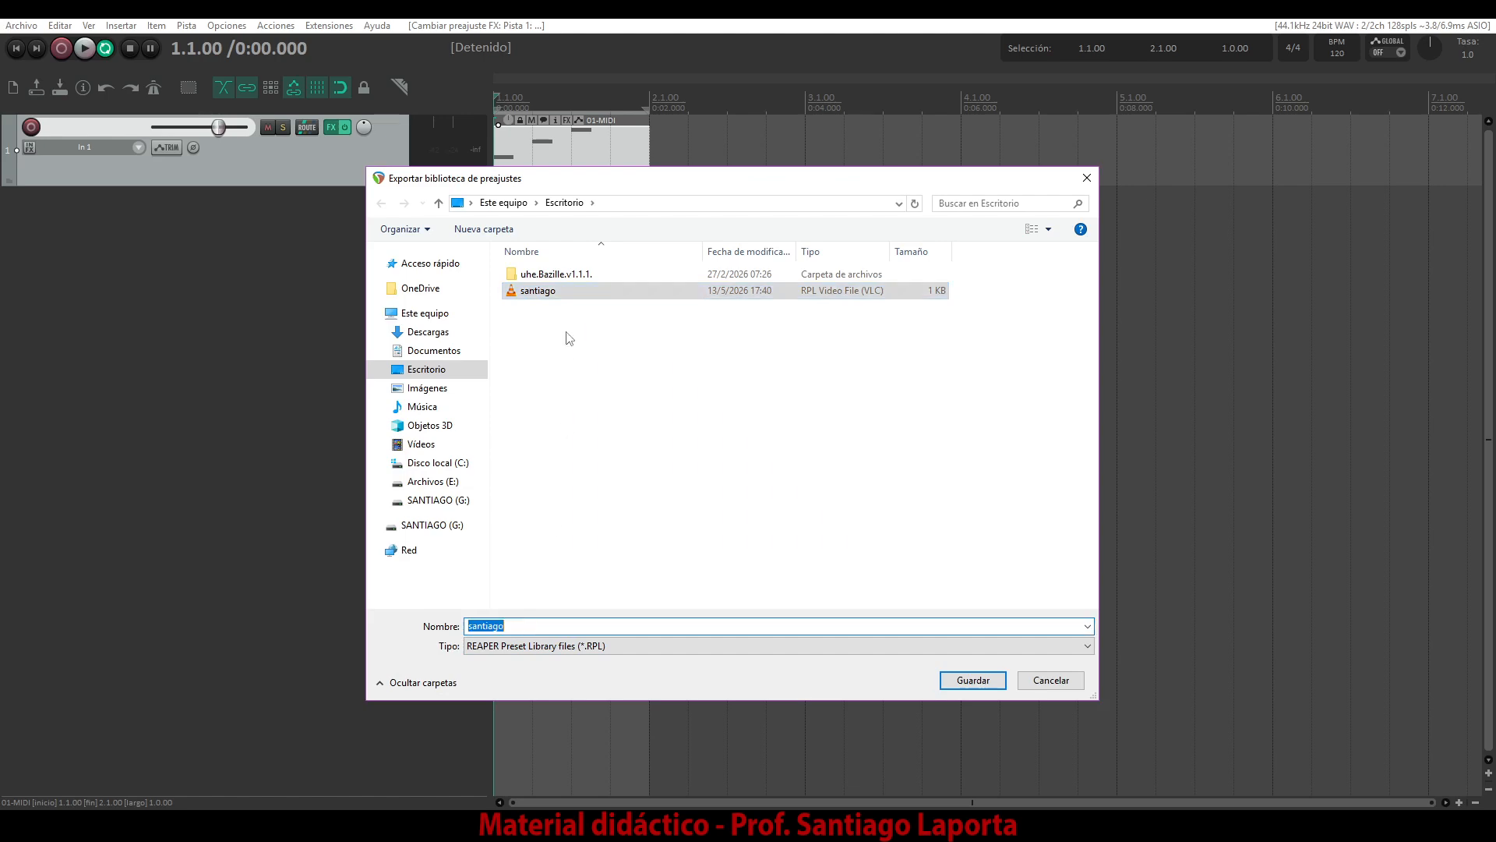
click(972, 681)
click(802, 417)
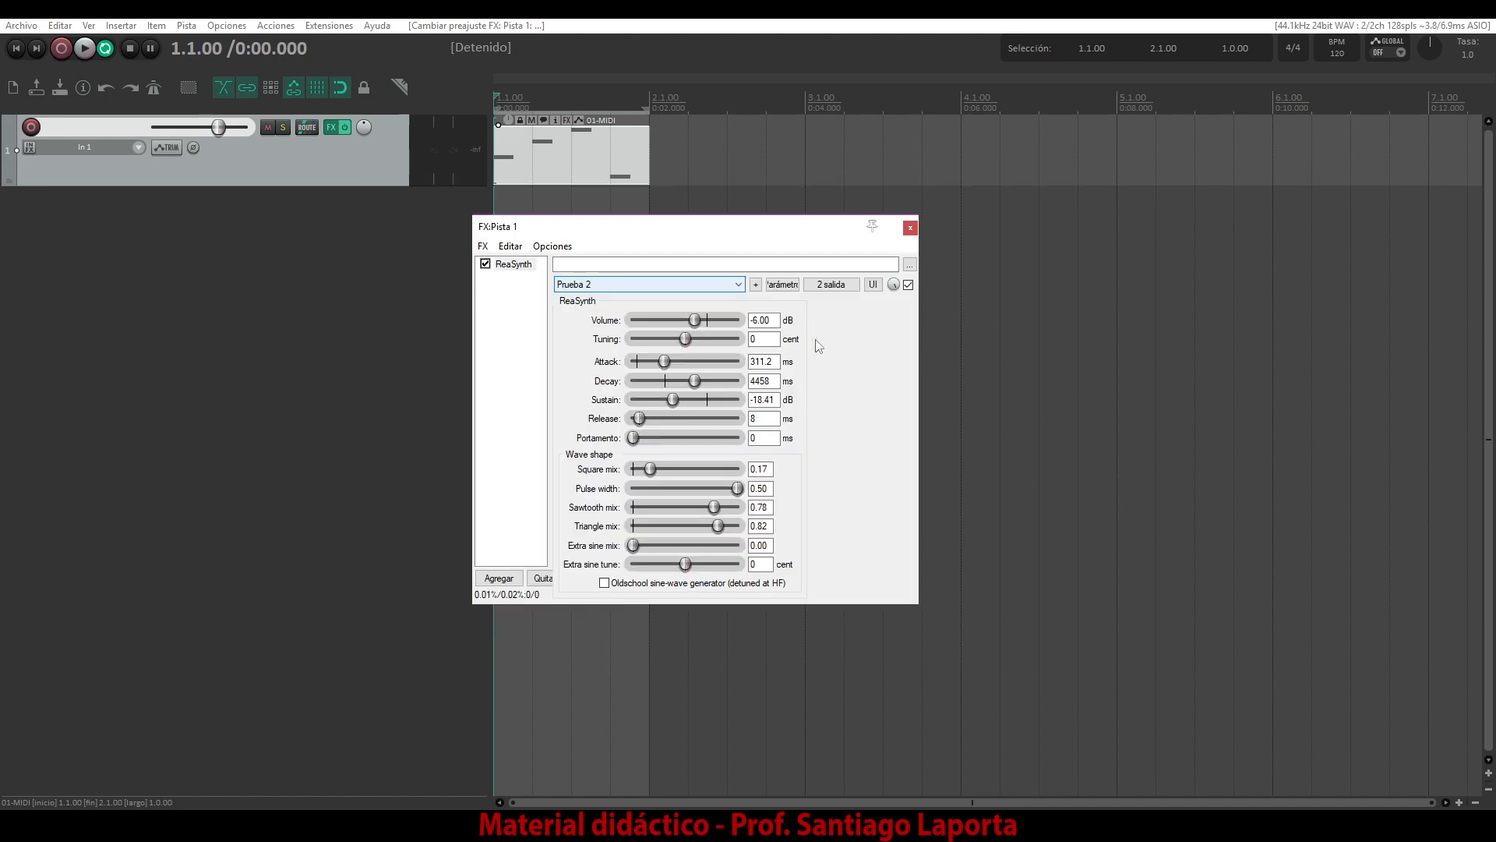
Check the user preset list, and close and reopen the FX window of Pista 1
click(739, 285)
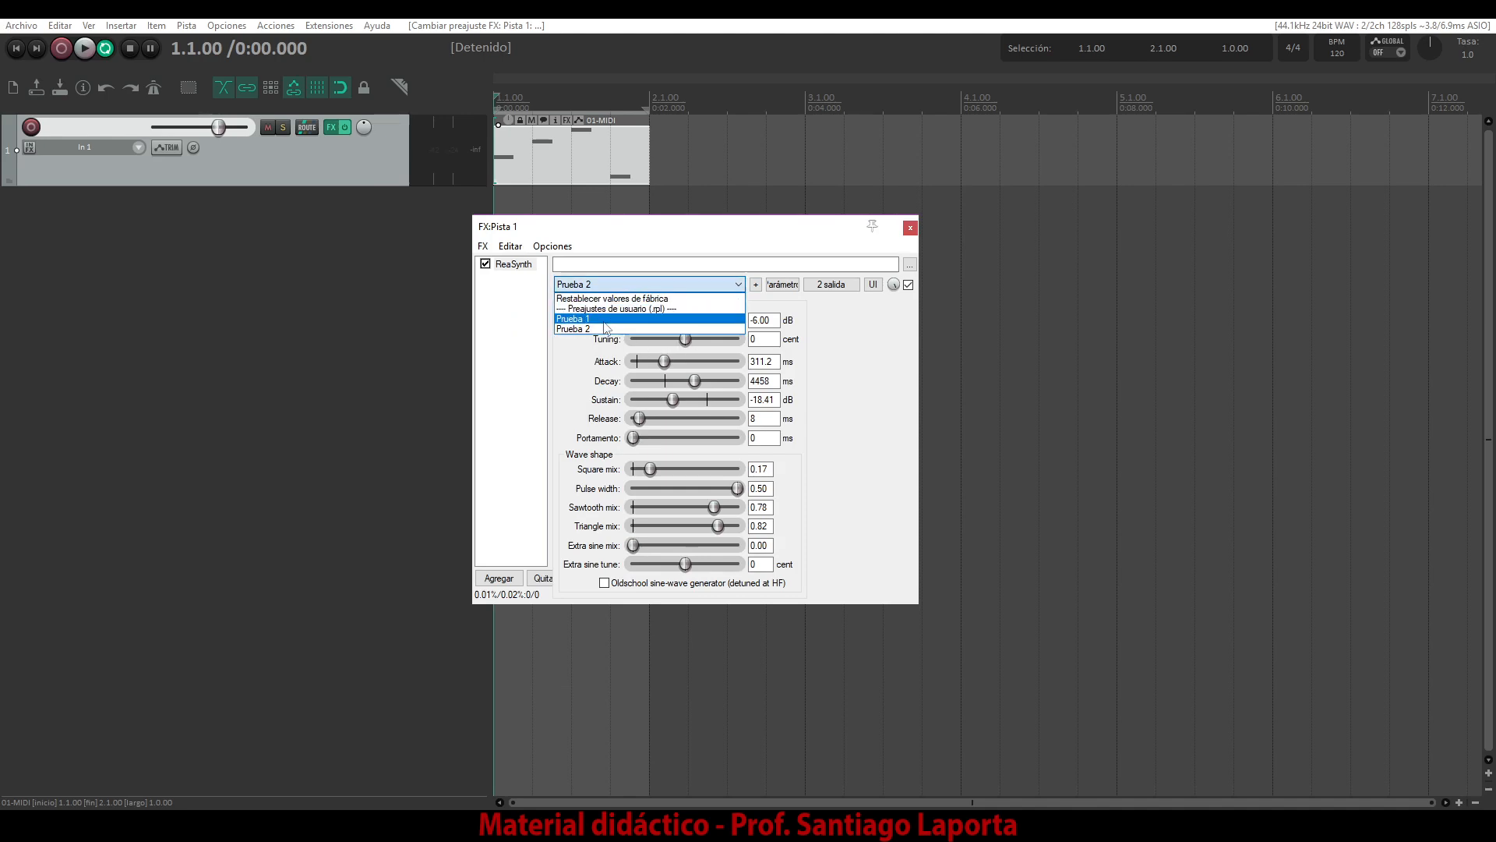
click(859, 361)
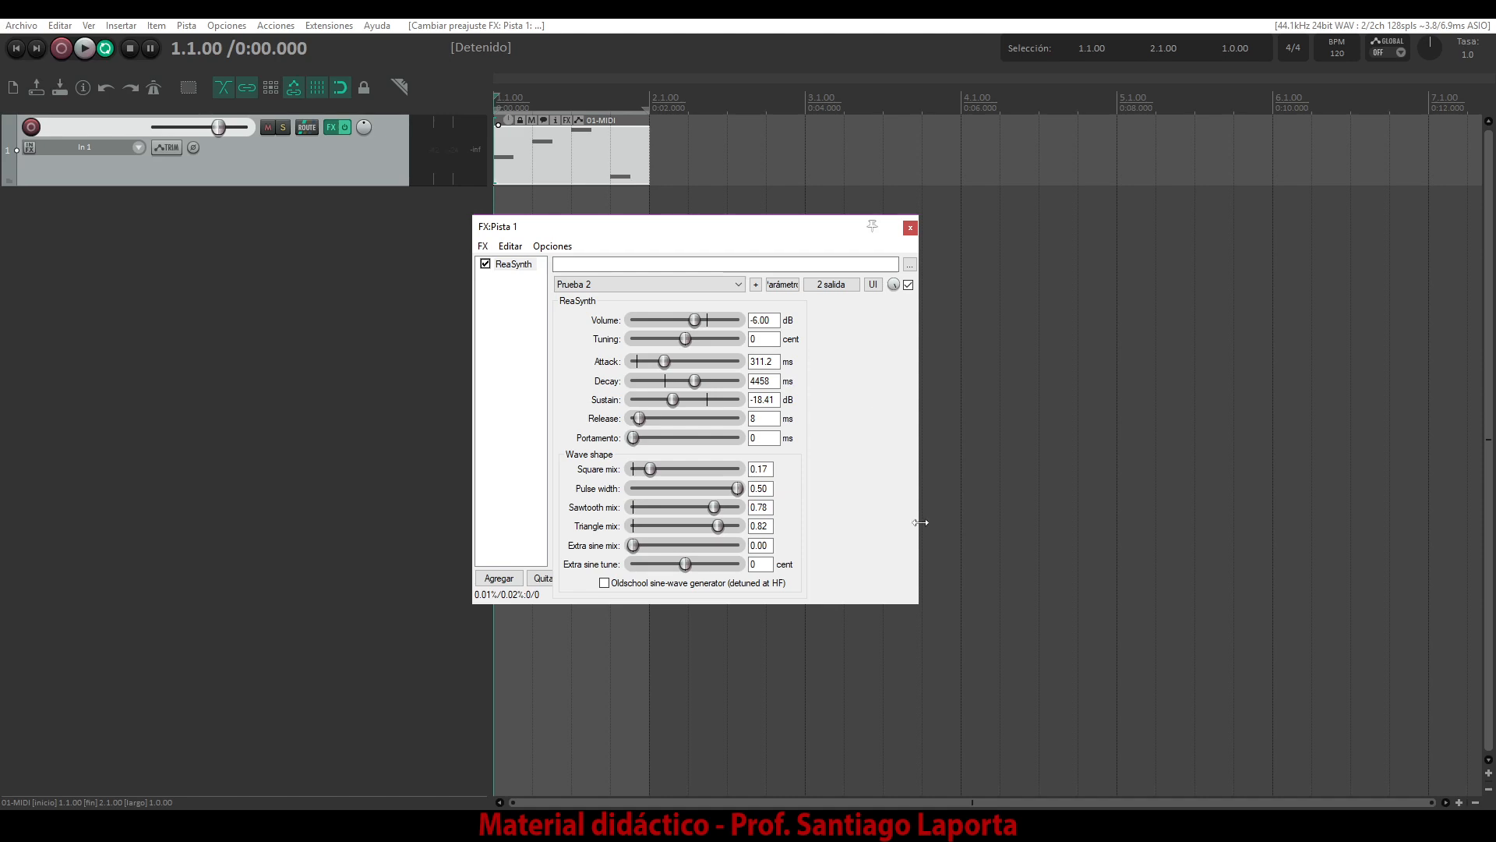
click(943, 824)
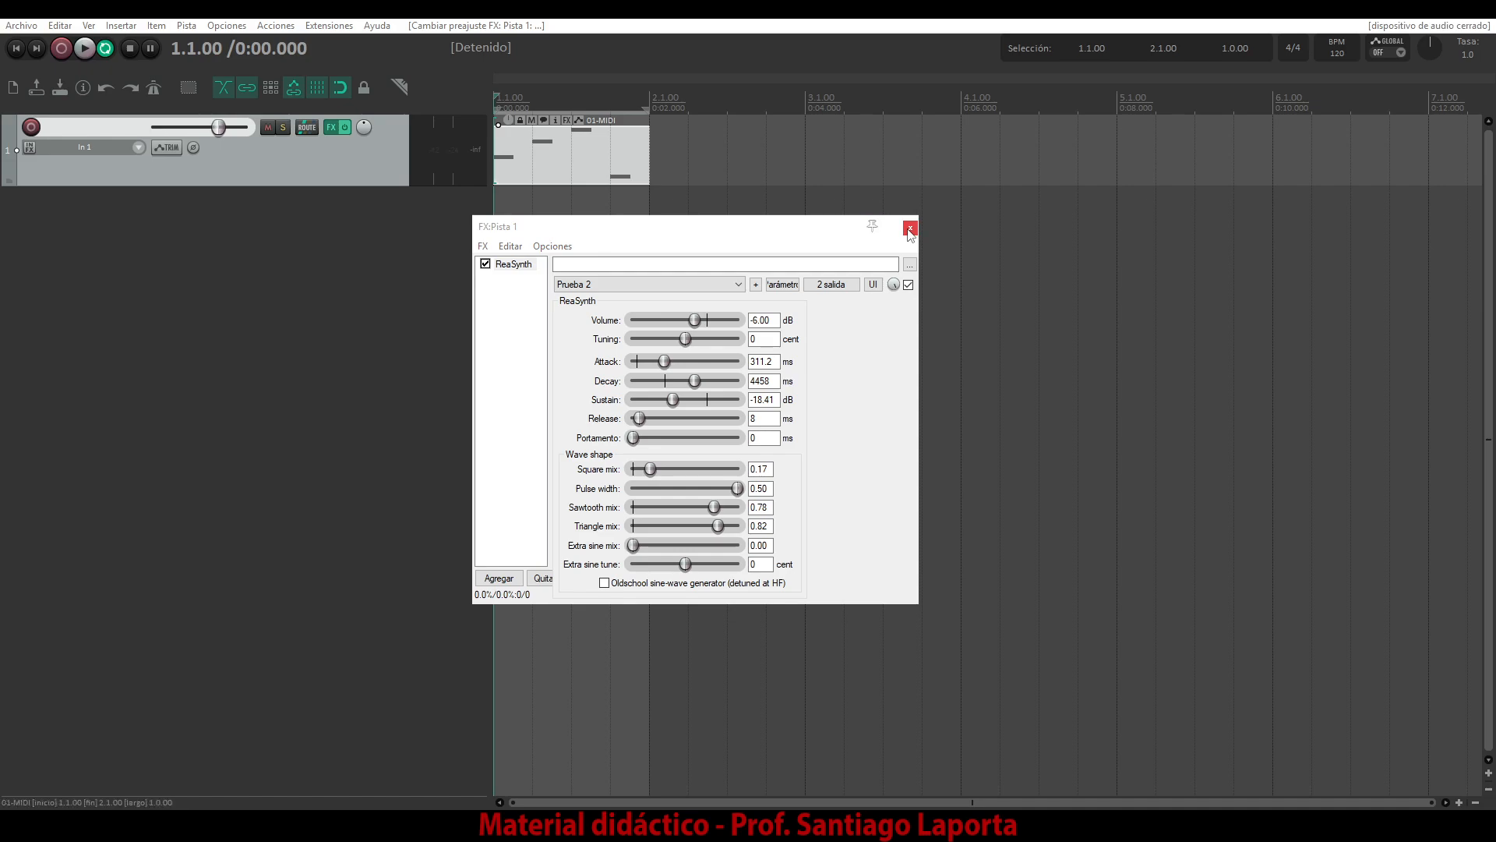
click(910, 229)
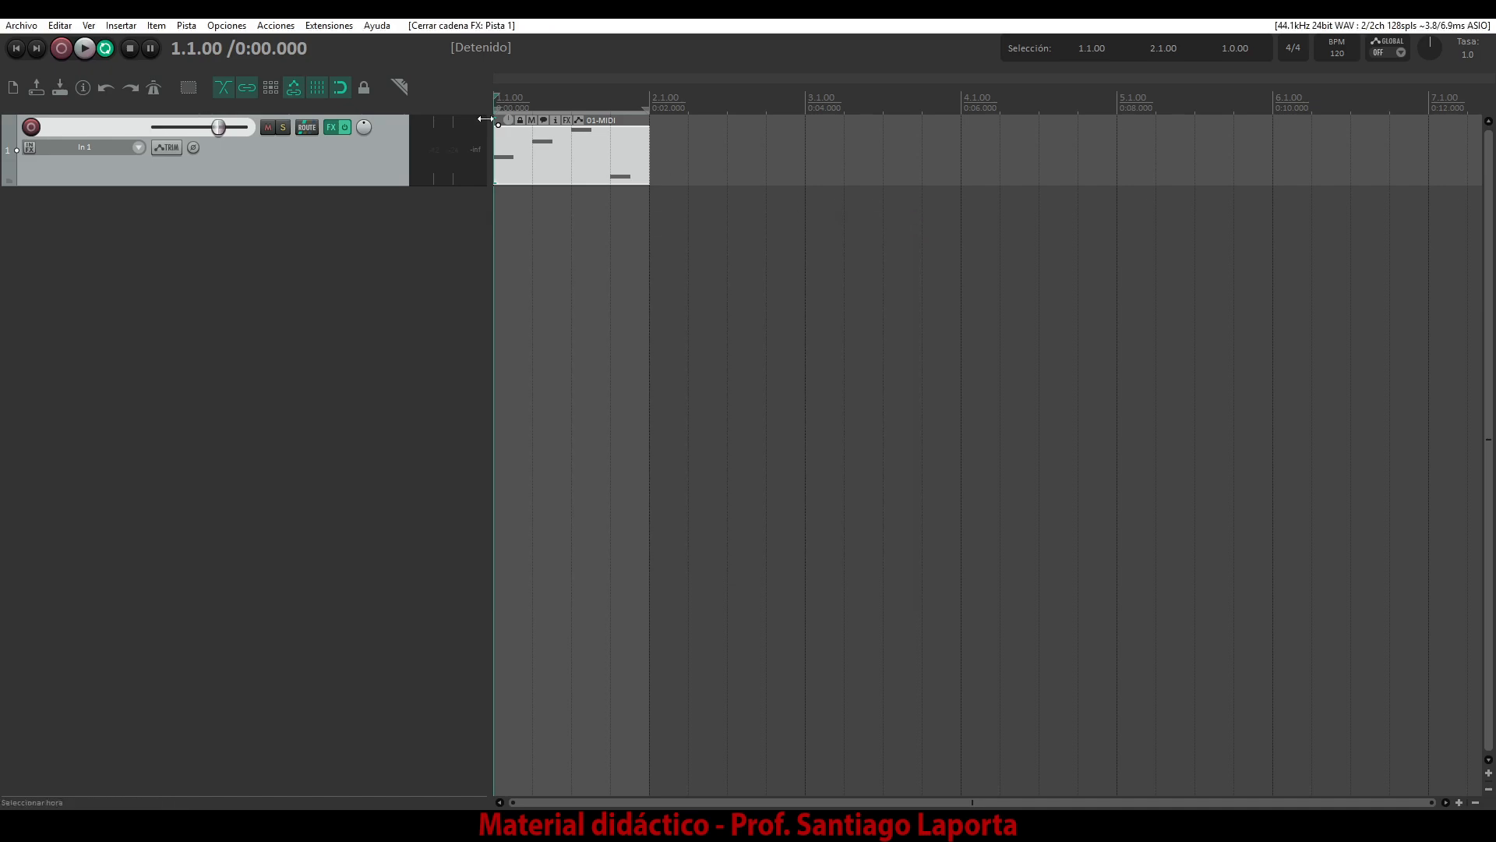
click(331, 128)
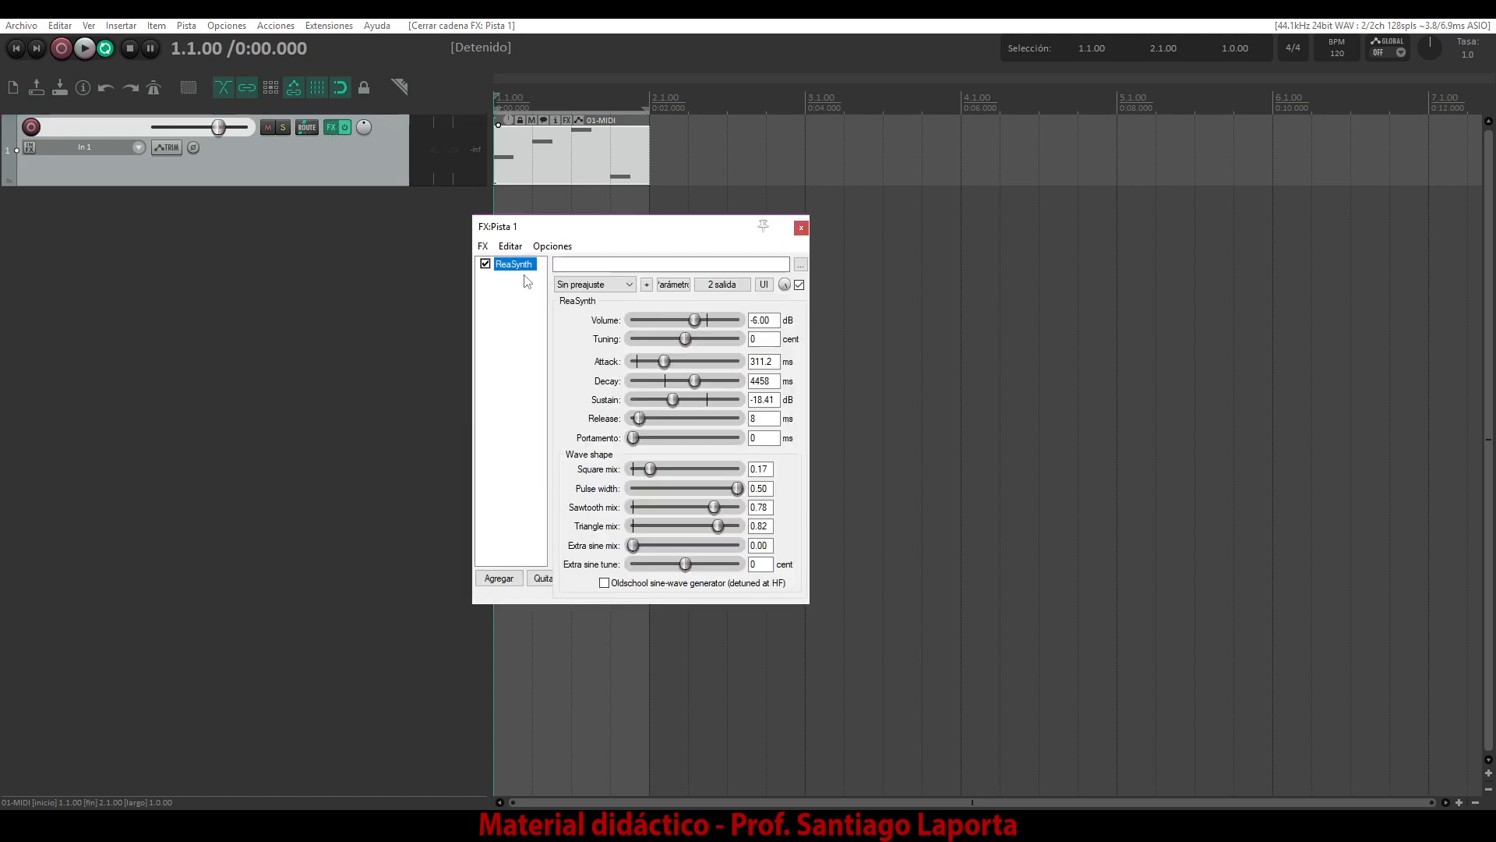
Check which presets ReaSynth offers in the reopened FX window and widen that window
click(630, 285)
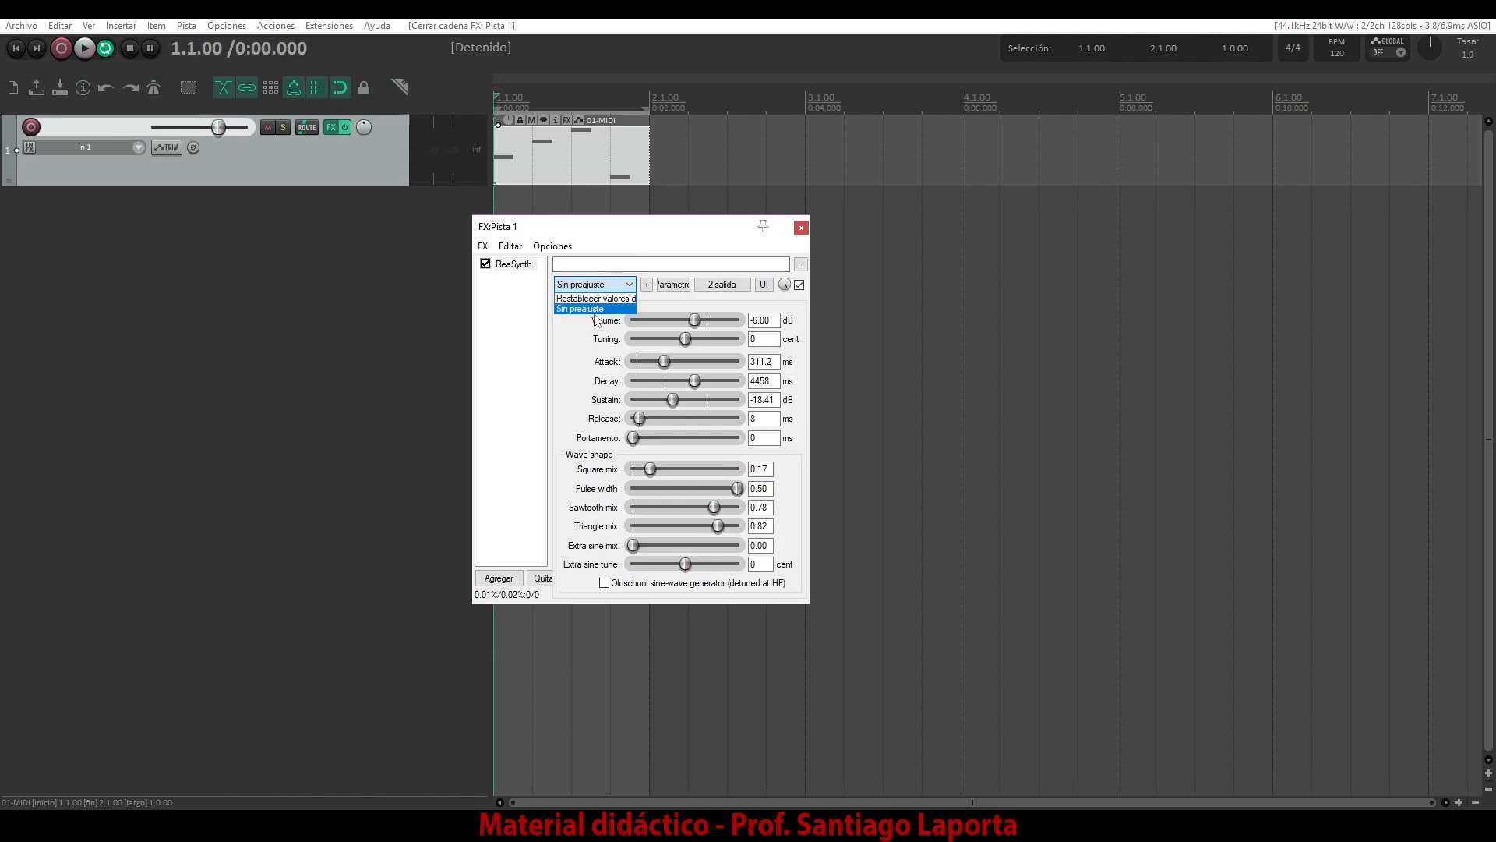
click(811, 391)
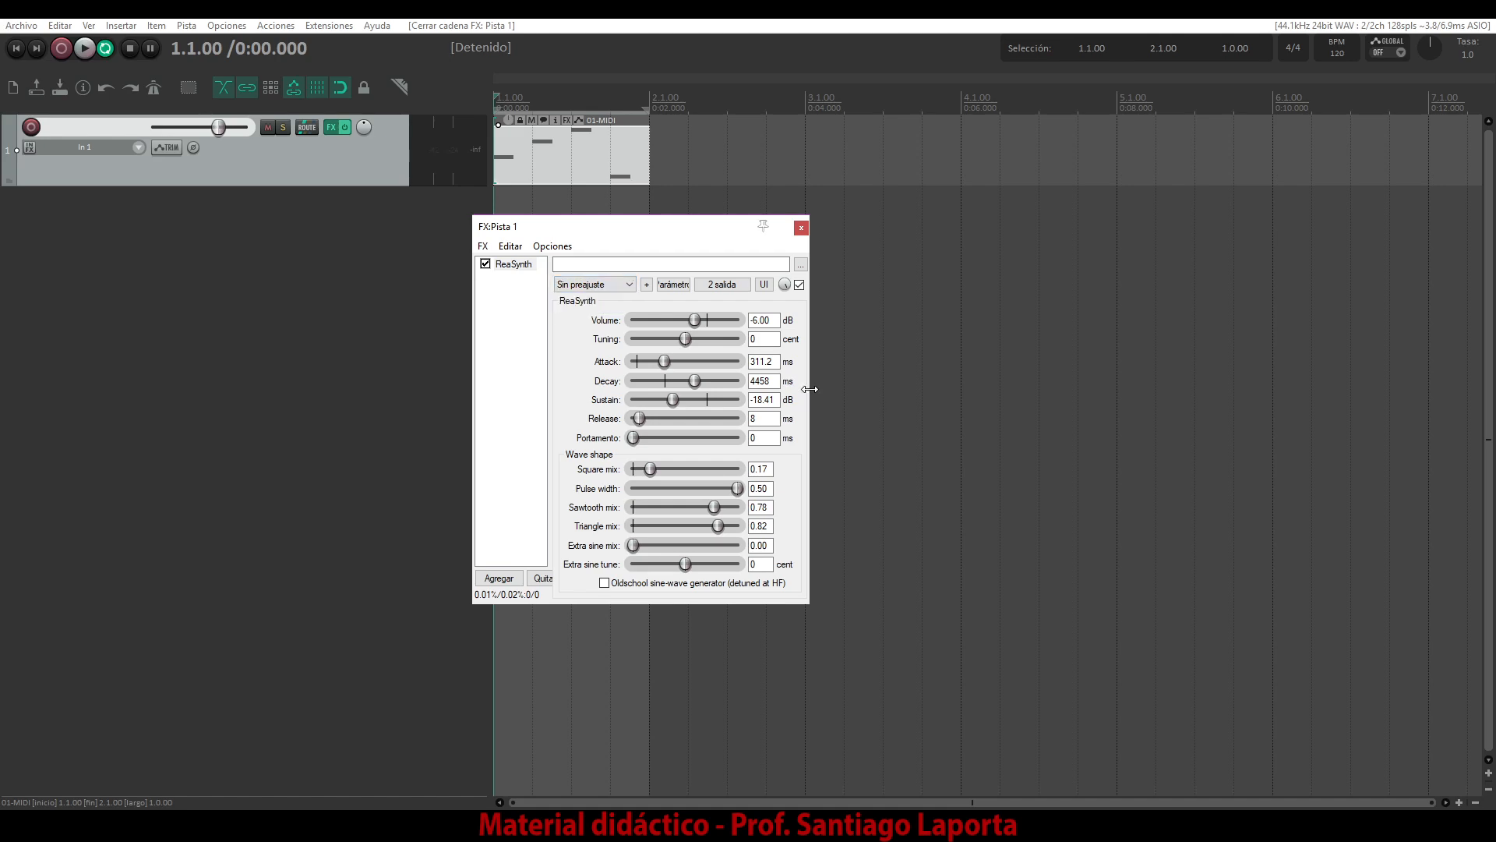
drag(809, 389, 954, 384)
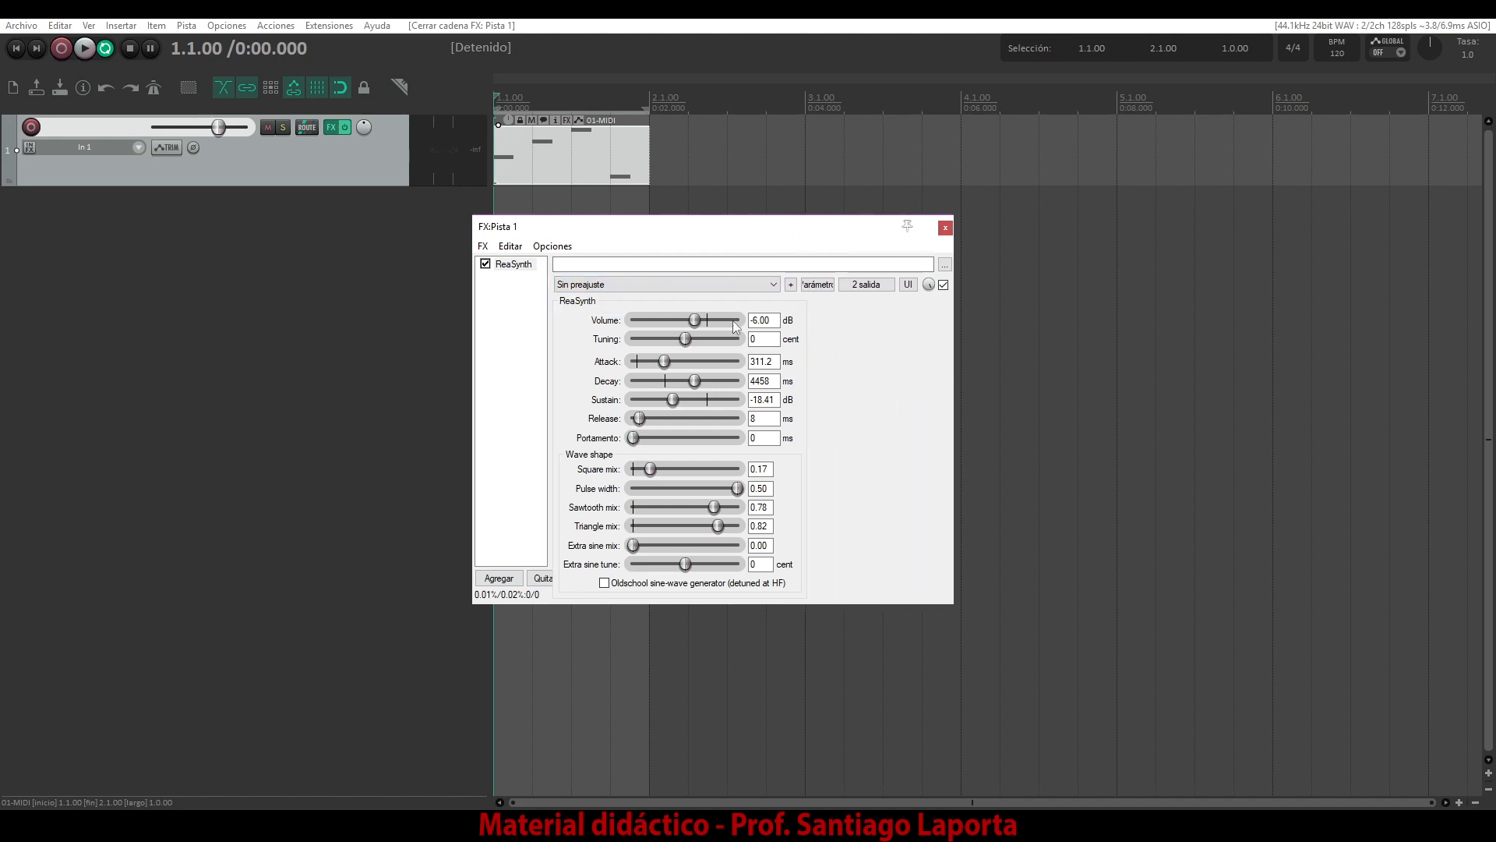
Restore ReaSynth's factory values and play the loop with them
click(771, 285)
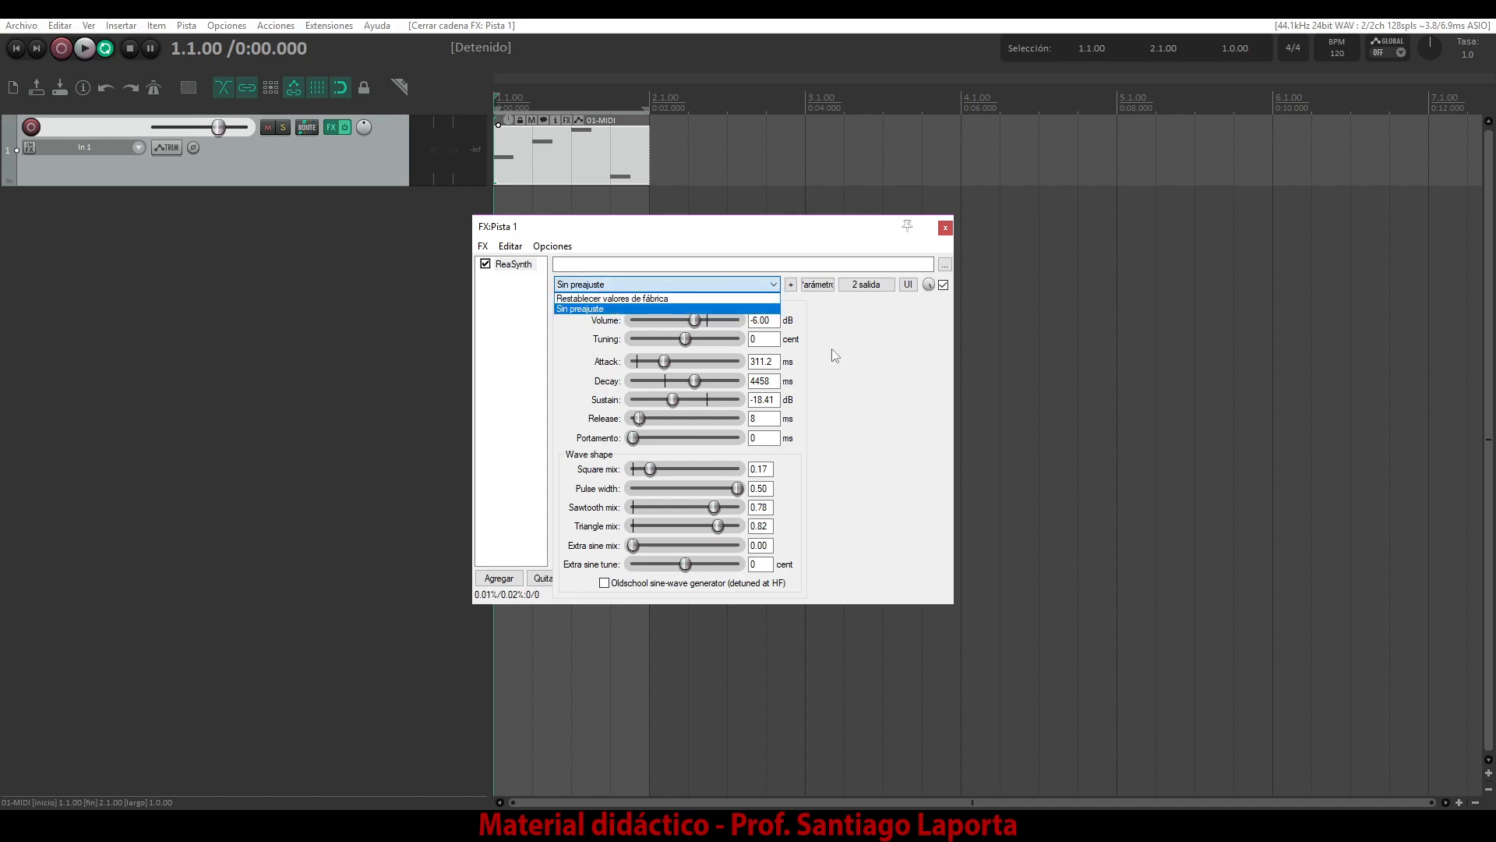
click(746, 299)
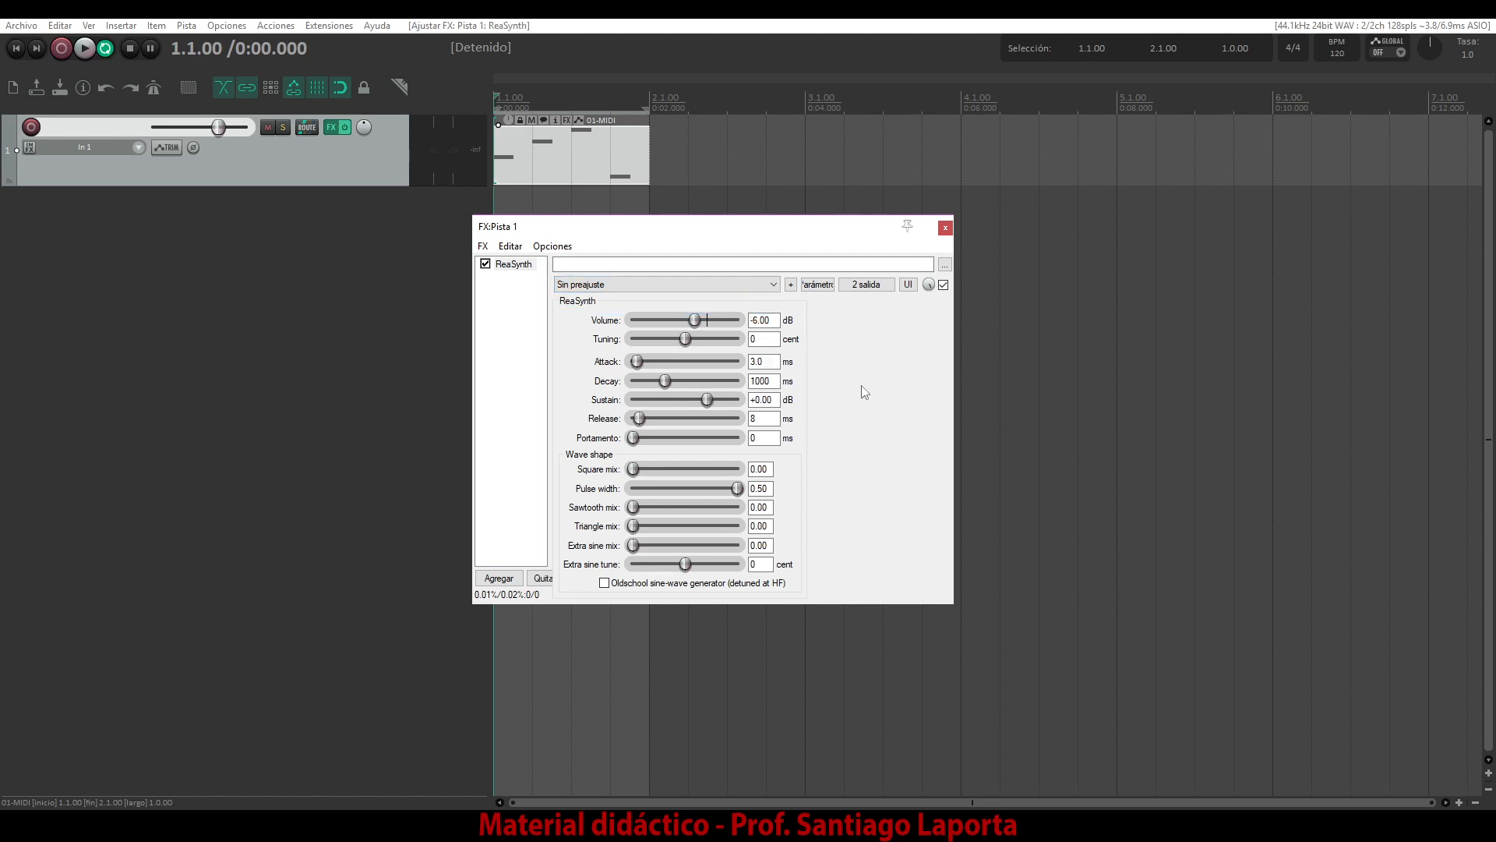
key(space)
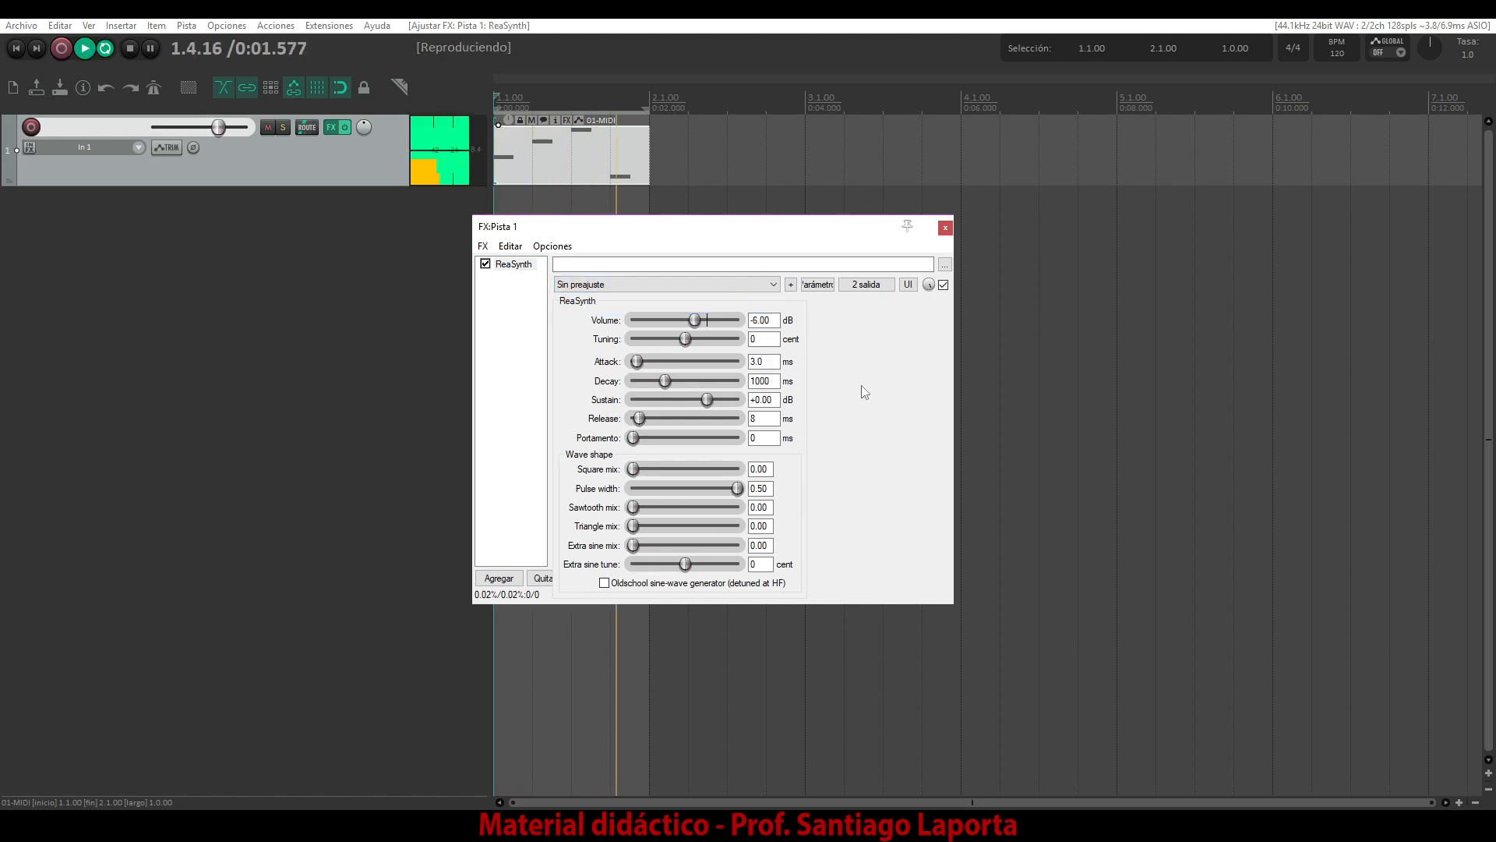
key(space)
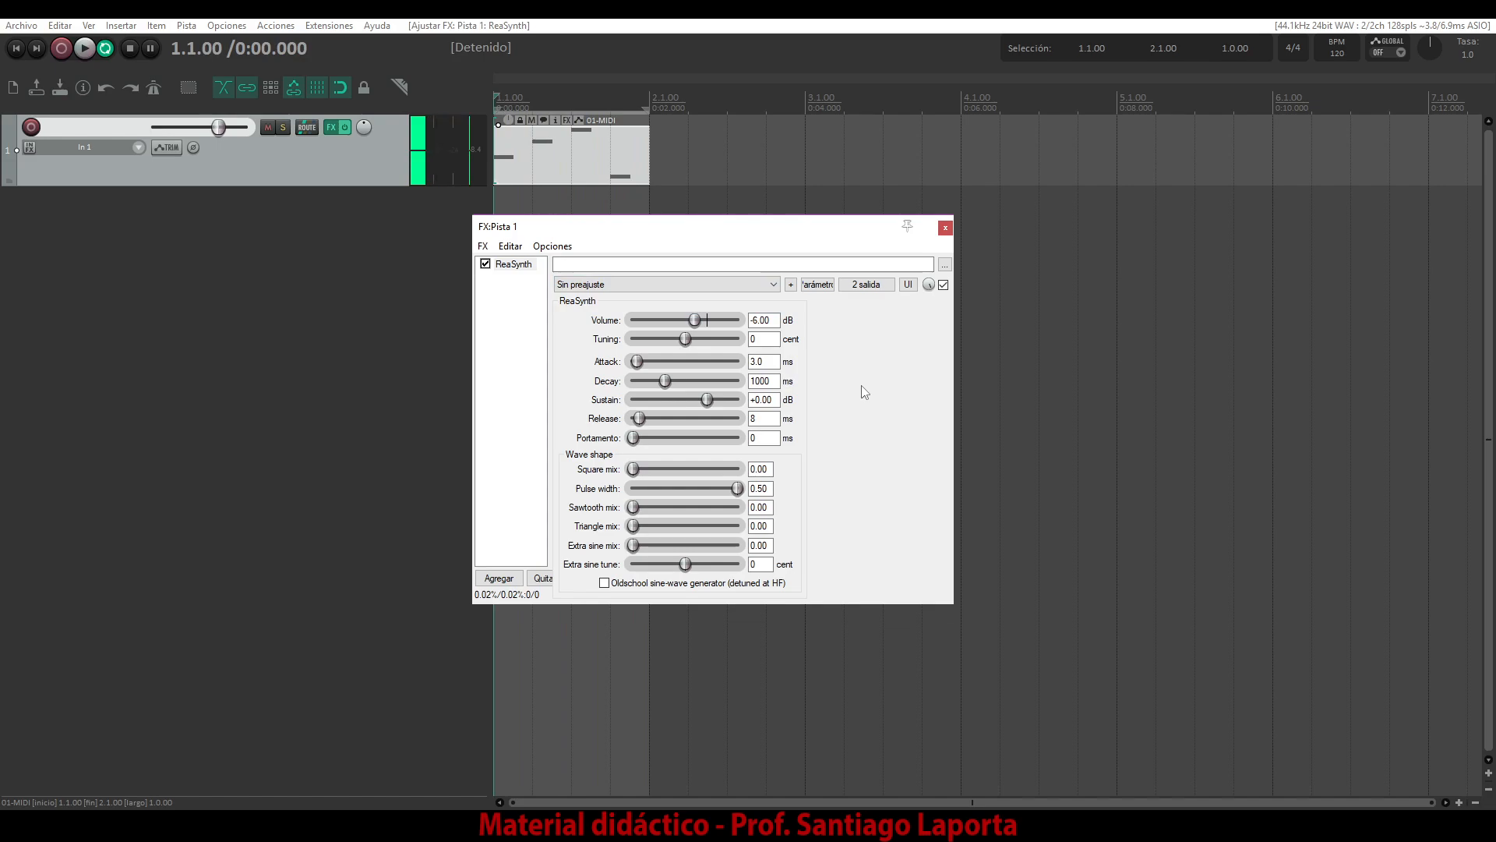
Adjust ReaSynth to attack 278.7 ms, decay 73 ms, release 328 ms, portamento 62 ms, square mix 0.45 and sawtooth mix 0.52
click(791, 286)
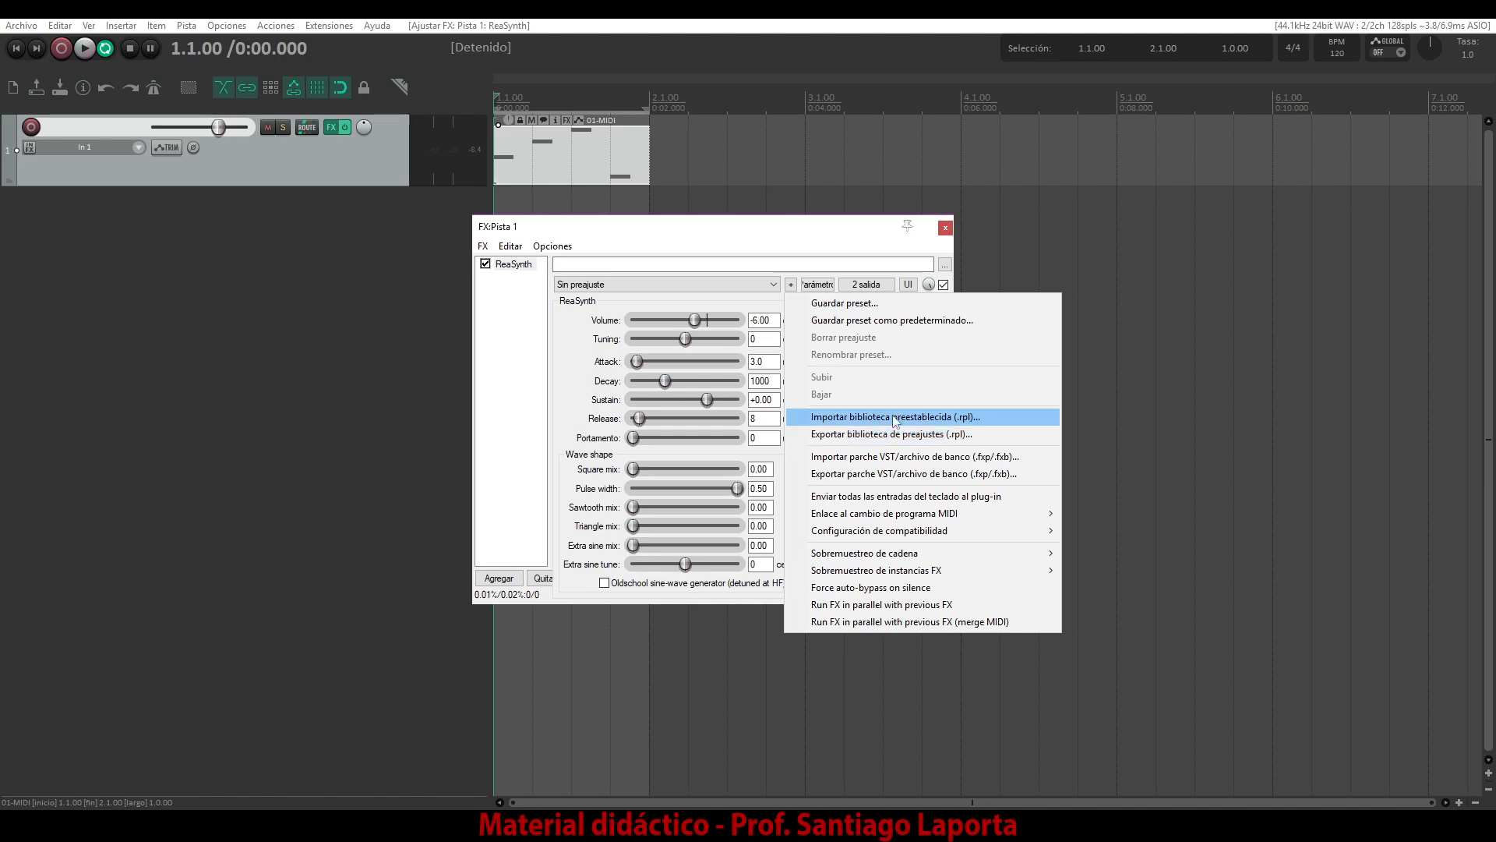
click(835, 237)
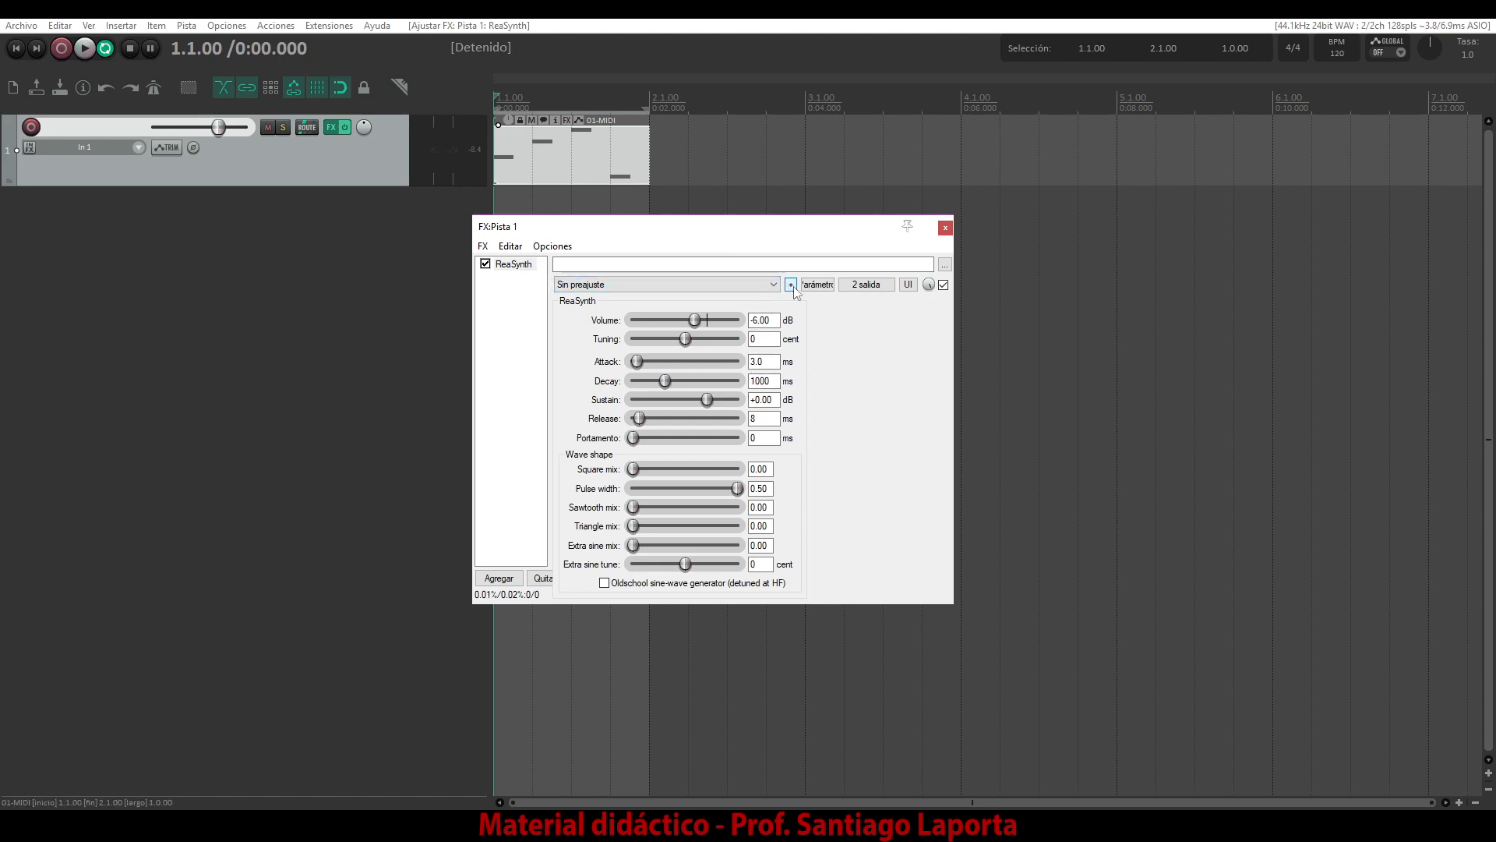
drag(637, 360, 665, 419)
drag(633, 438, 686, 508)
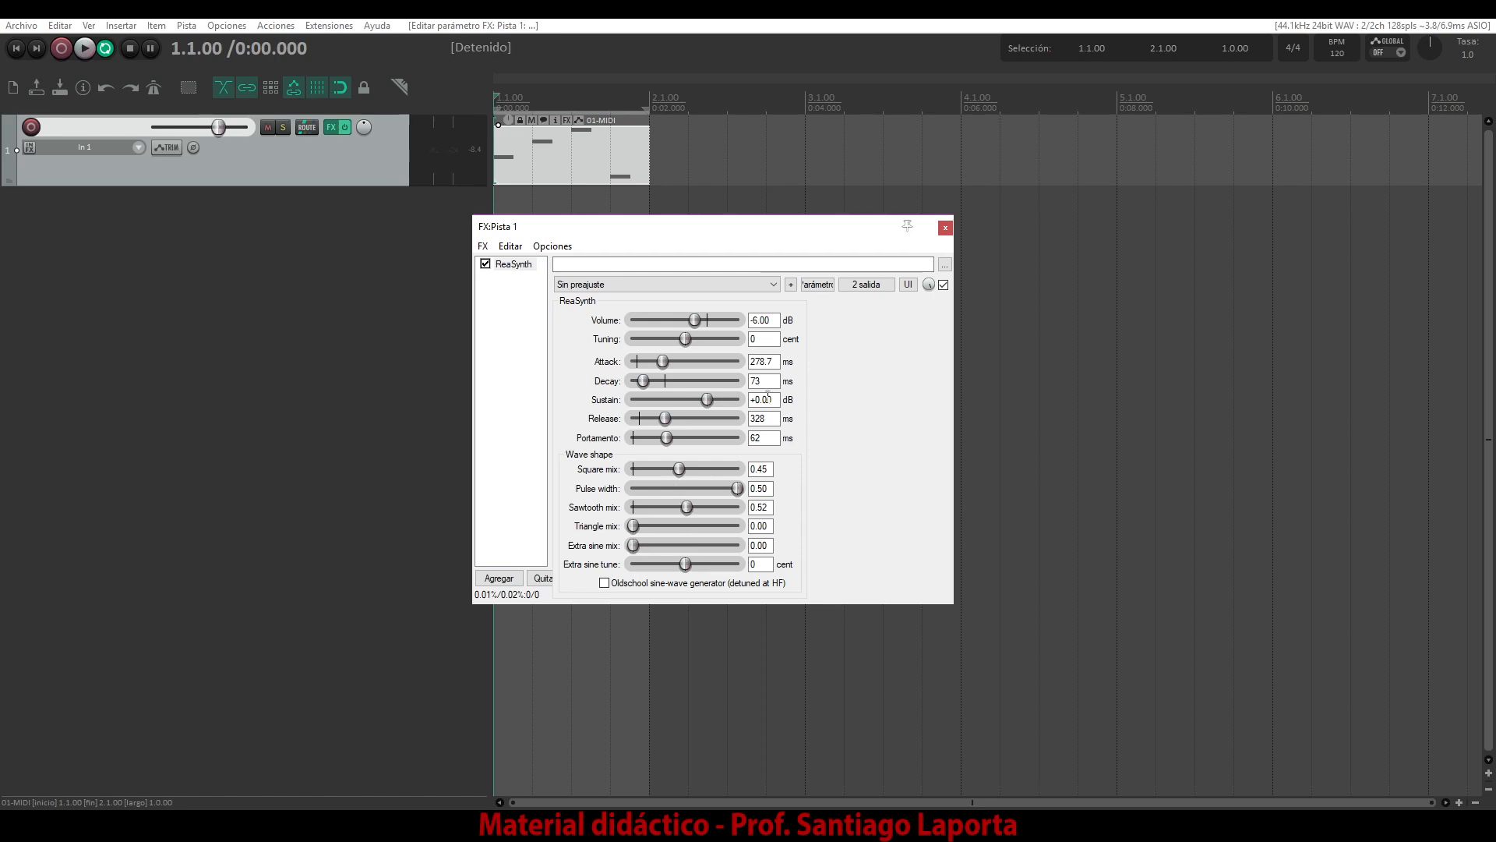
Save the current ReaSynth settings as the preset "Prueba en compu de destino" and check it in the preset list
click(791, 285)
click(817, 305)
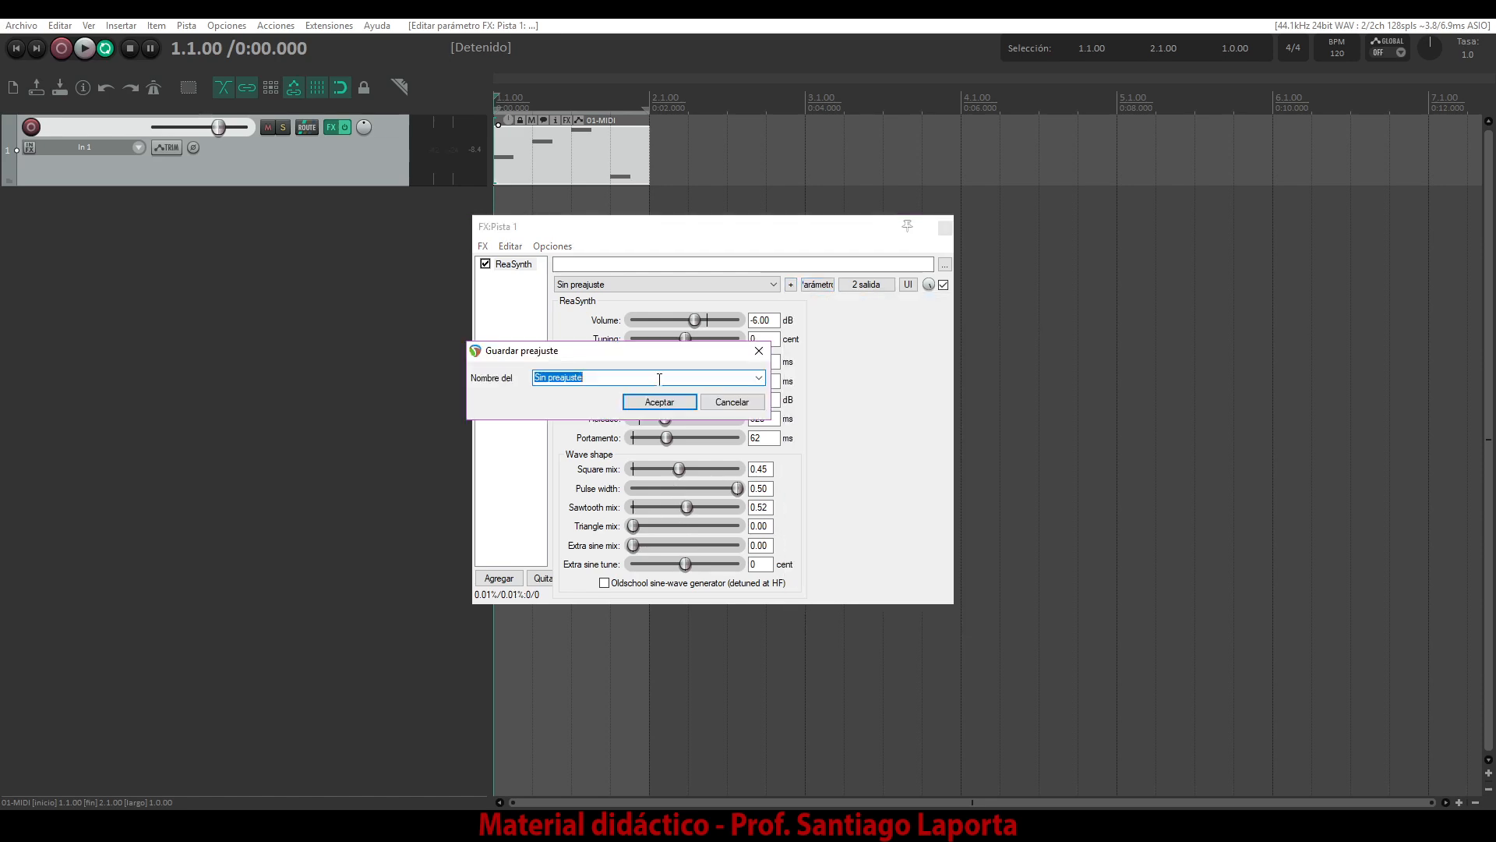
text(Prueba )
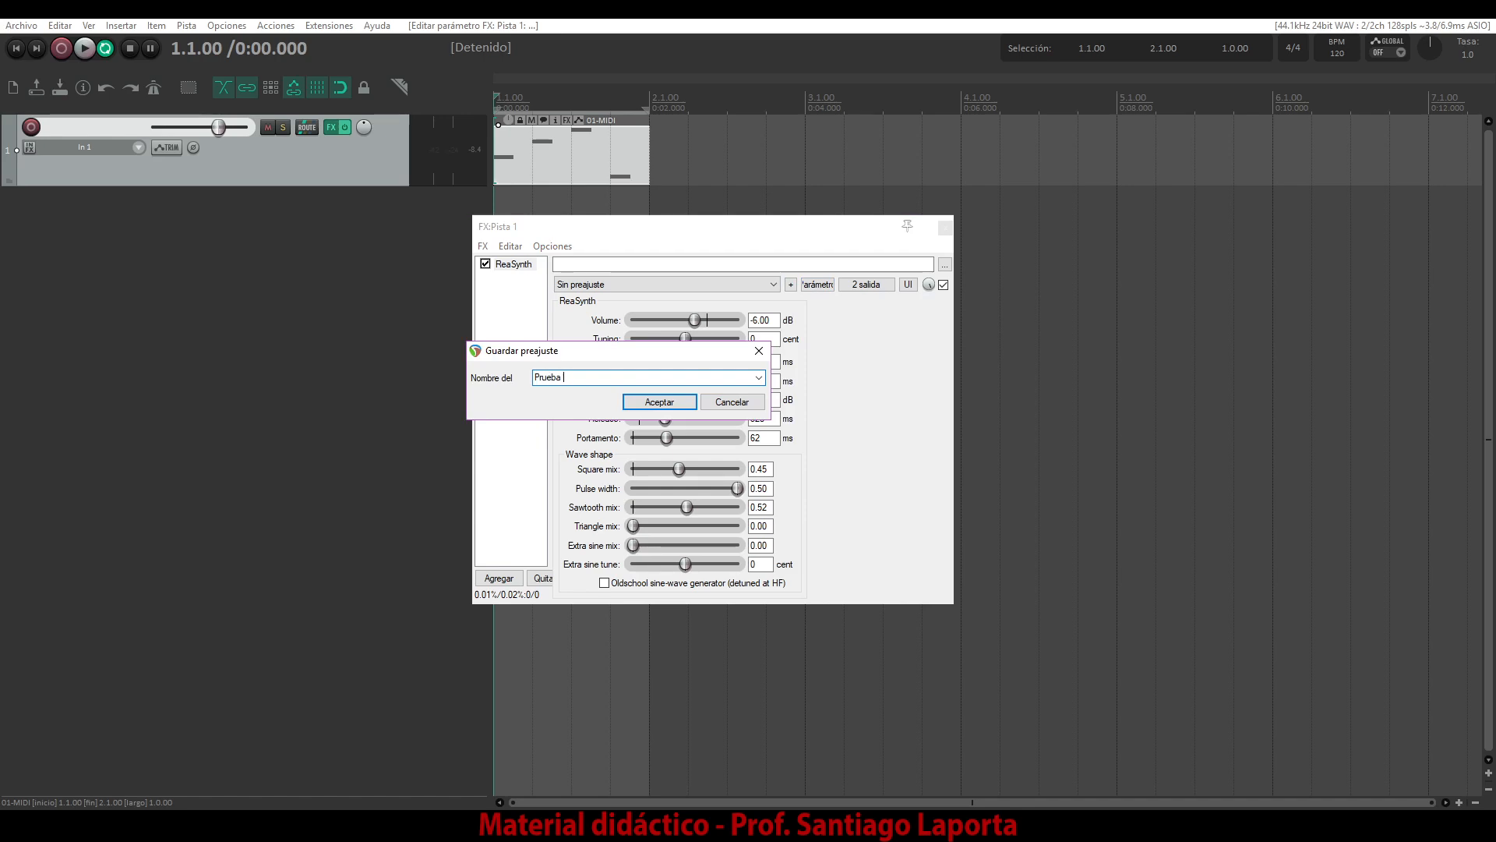
text(en compu de destino)
key(Return)
click(677, 285)
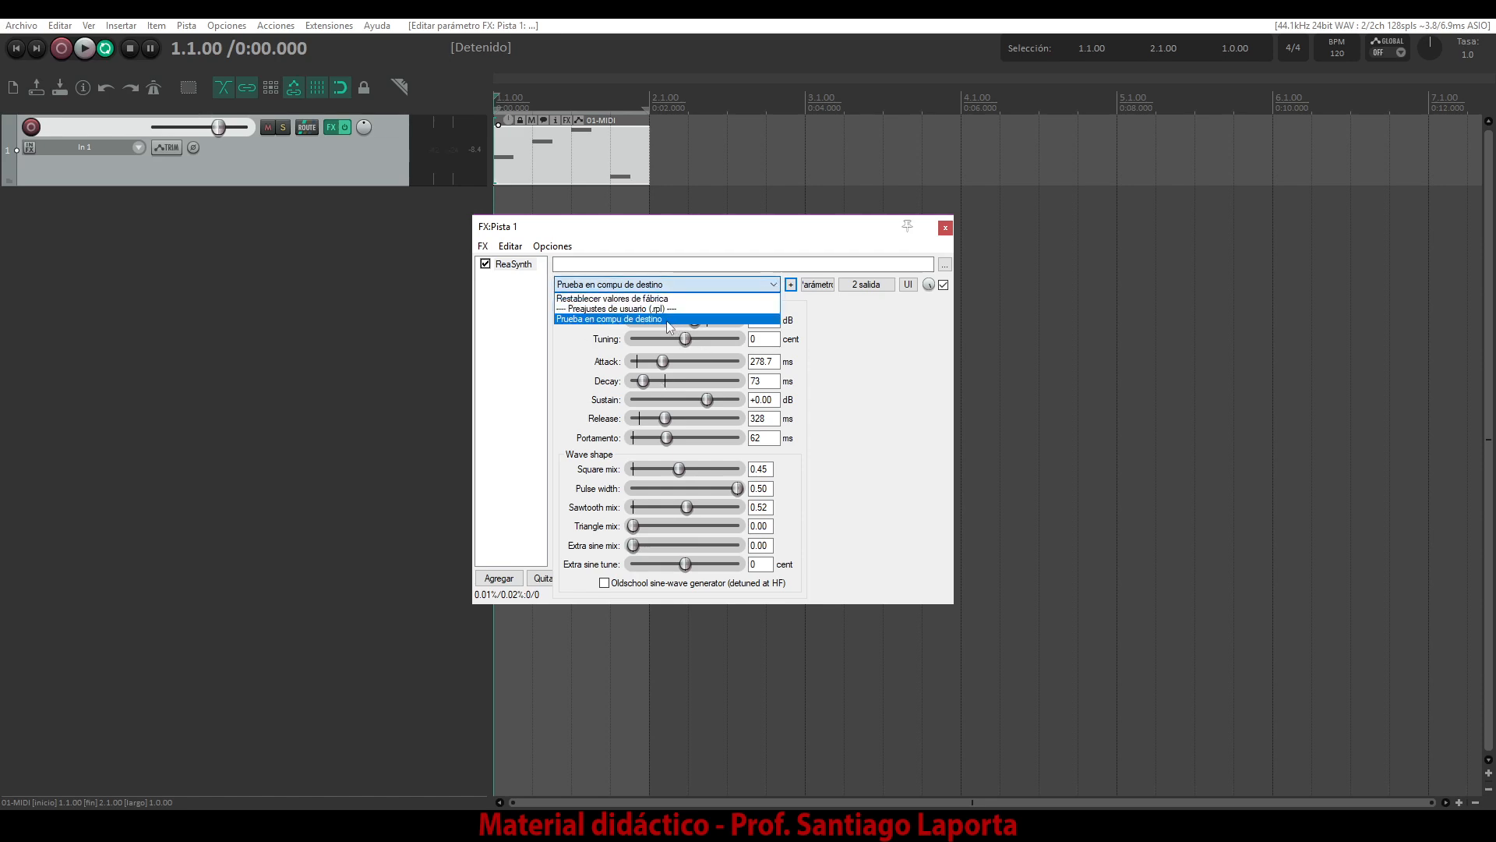
click(893, 334)
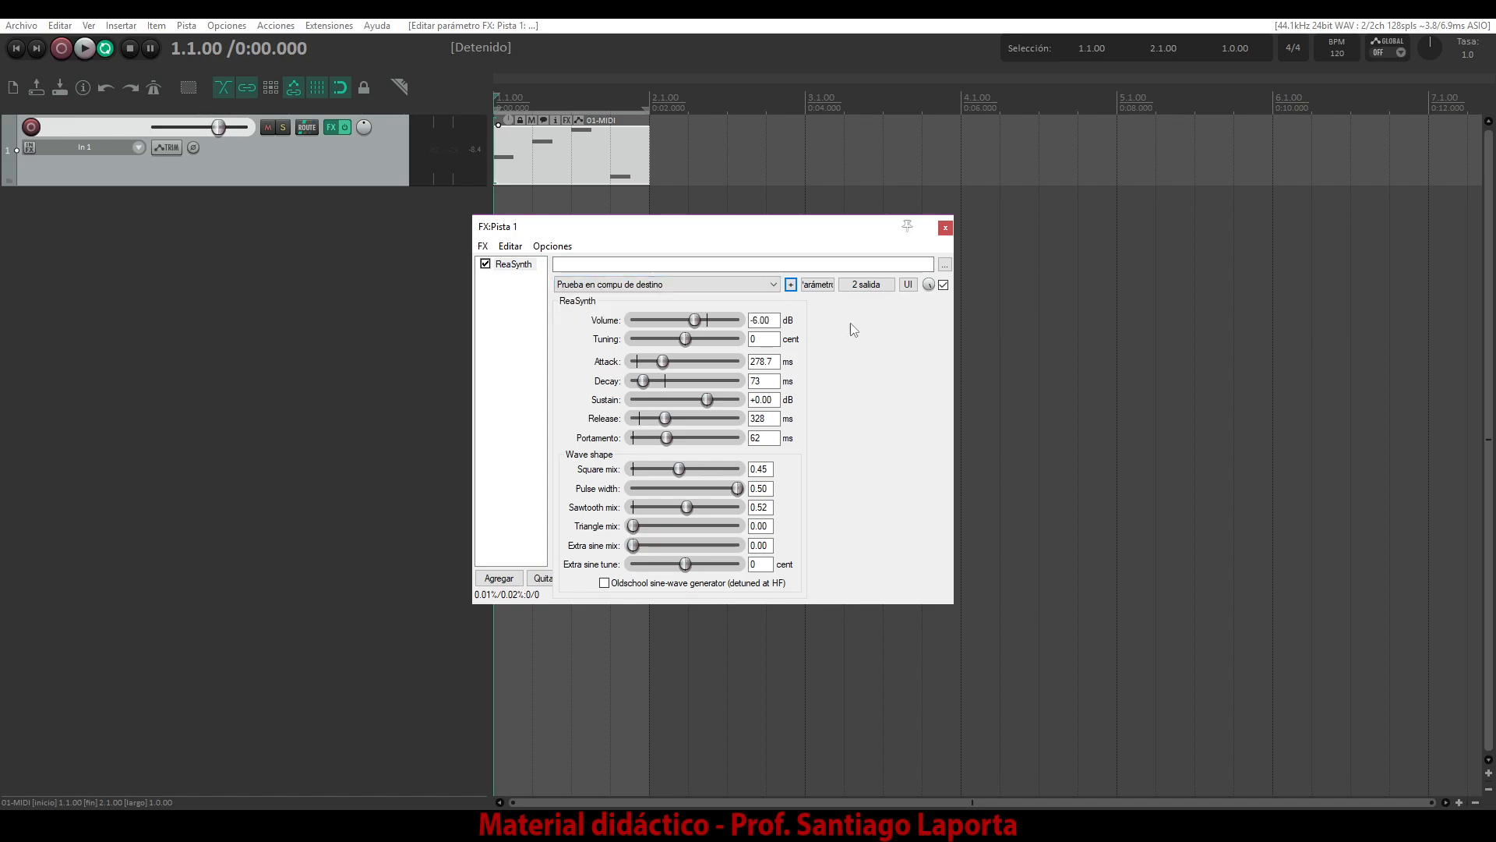
Import the exported .RPL preset library from the Escritorio folder into ReaSynth
click(791, 286)
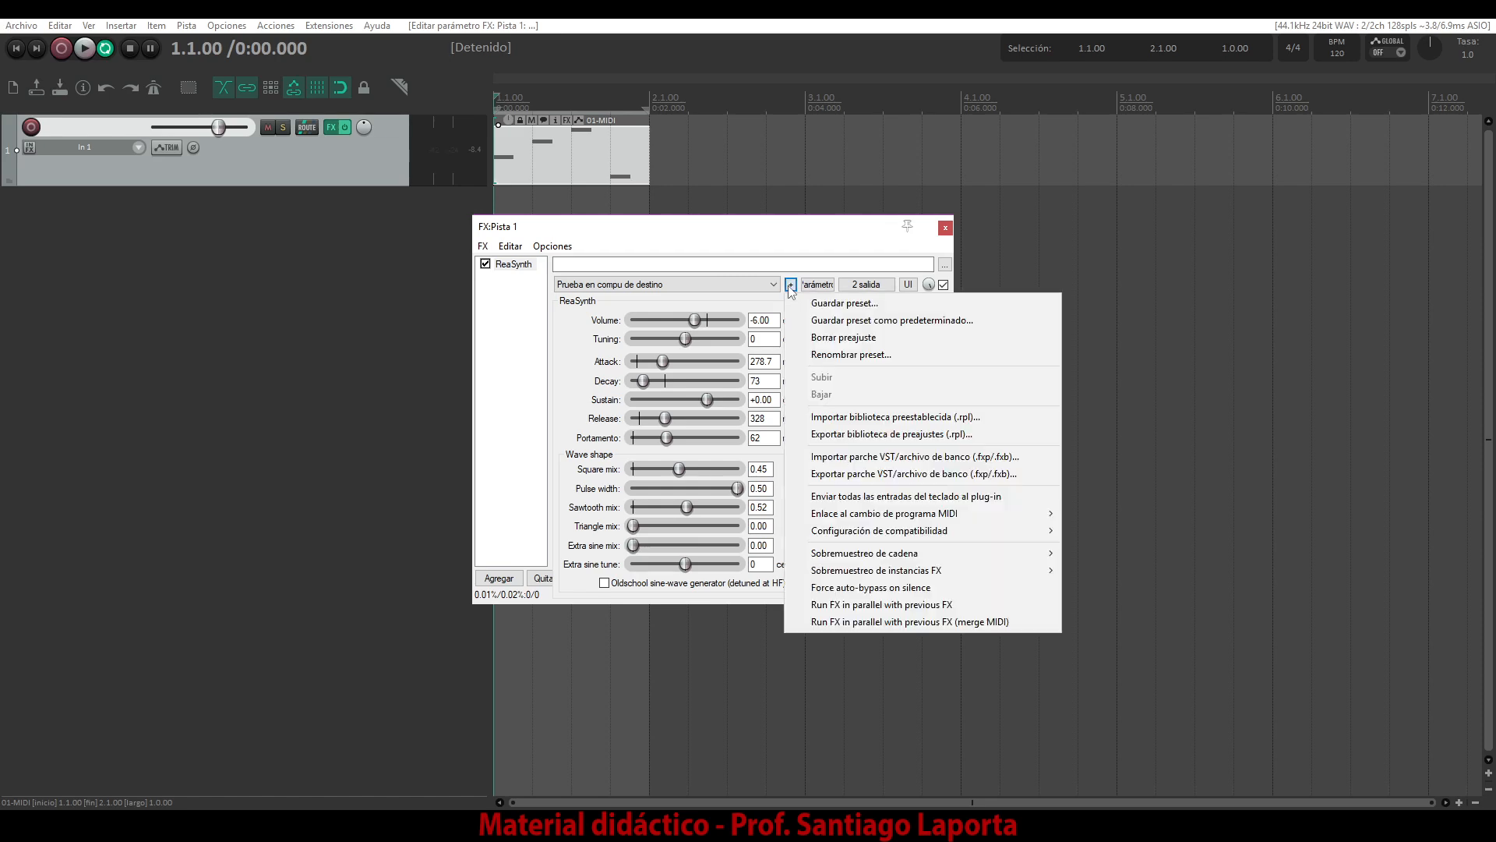
click(827, 421)
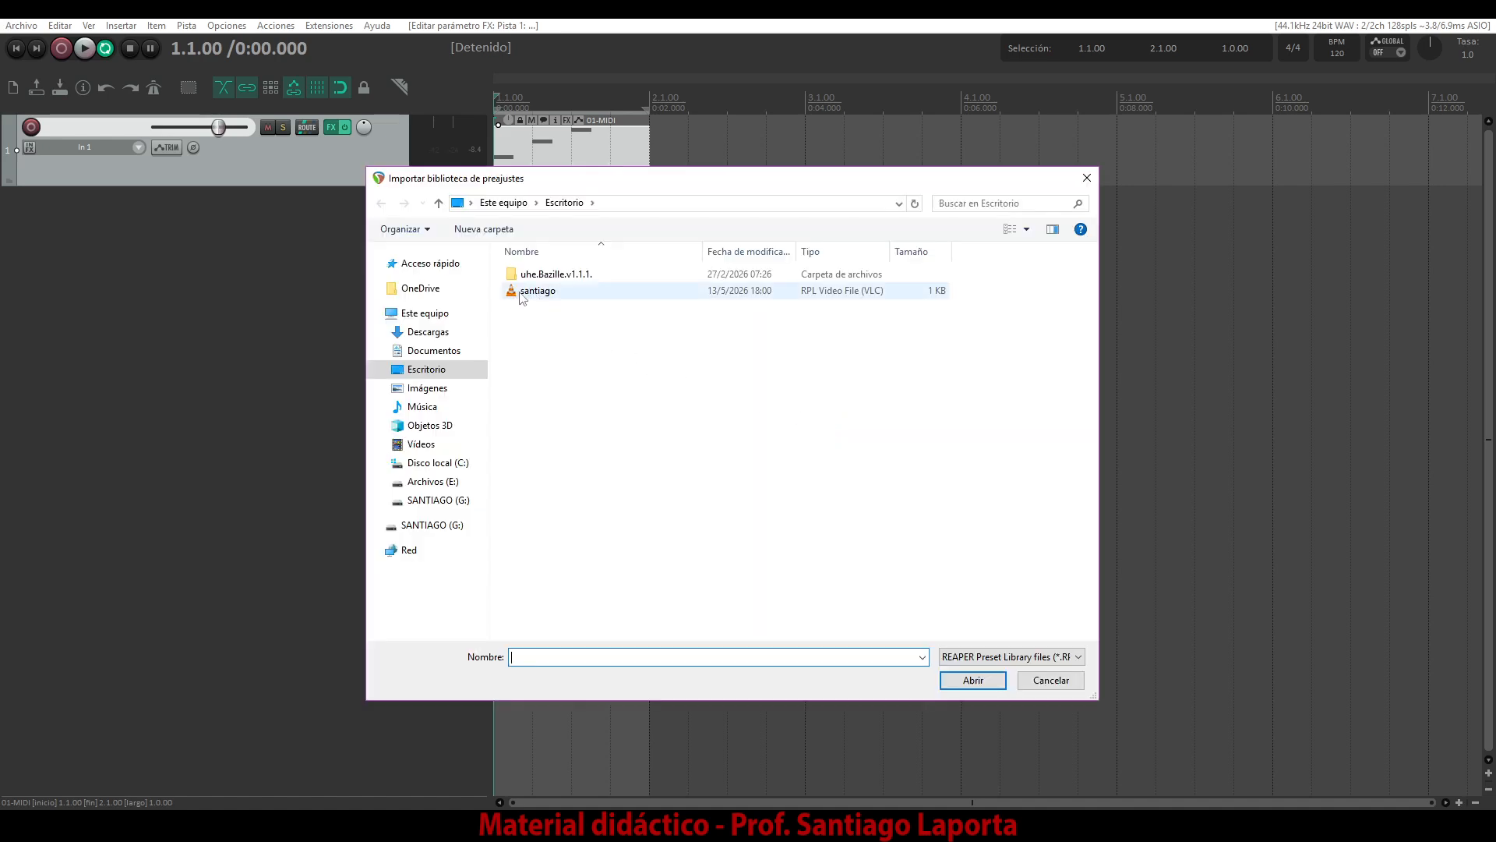
double_click(521, 292)
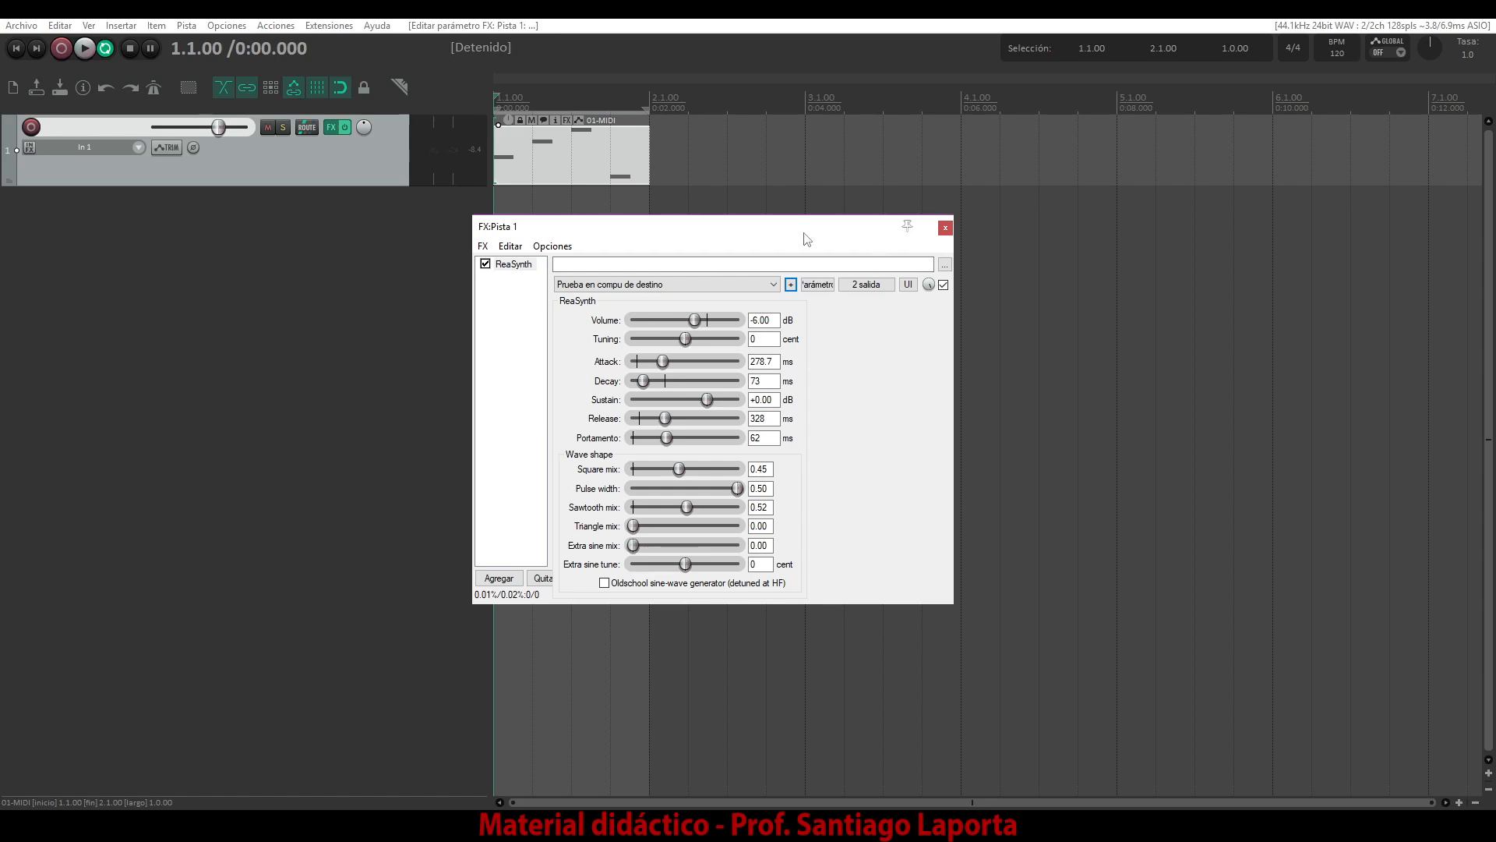
Examine the user preset list after the library import and review the import option again
click(775, 286)
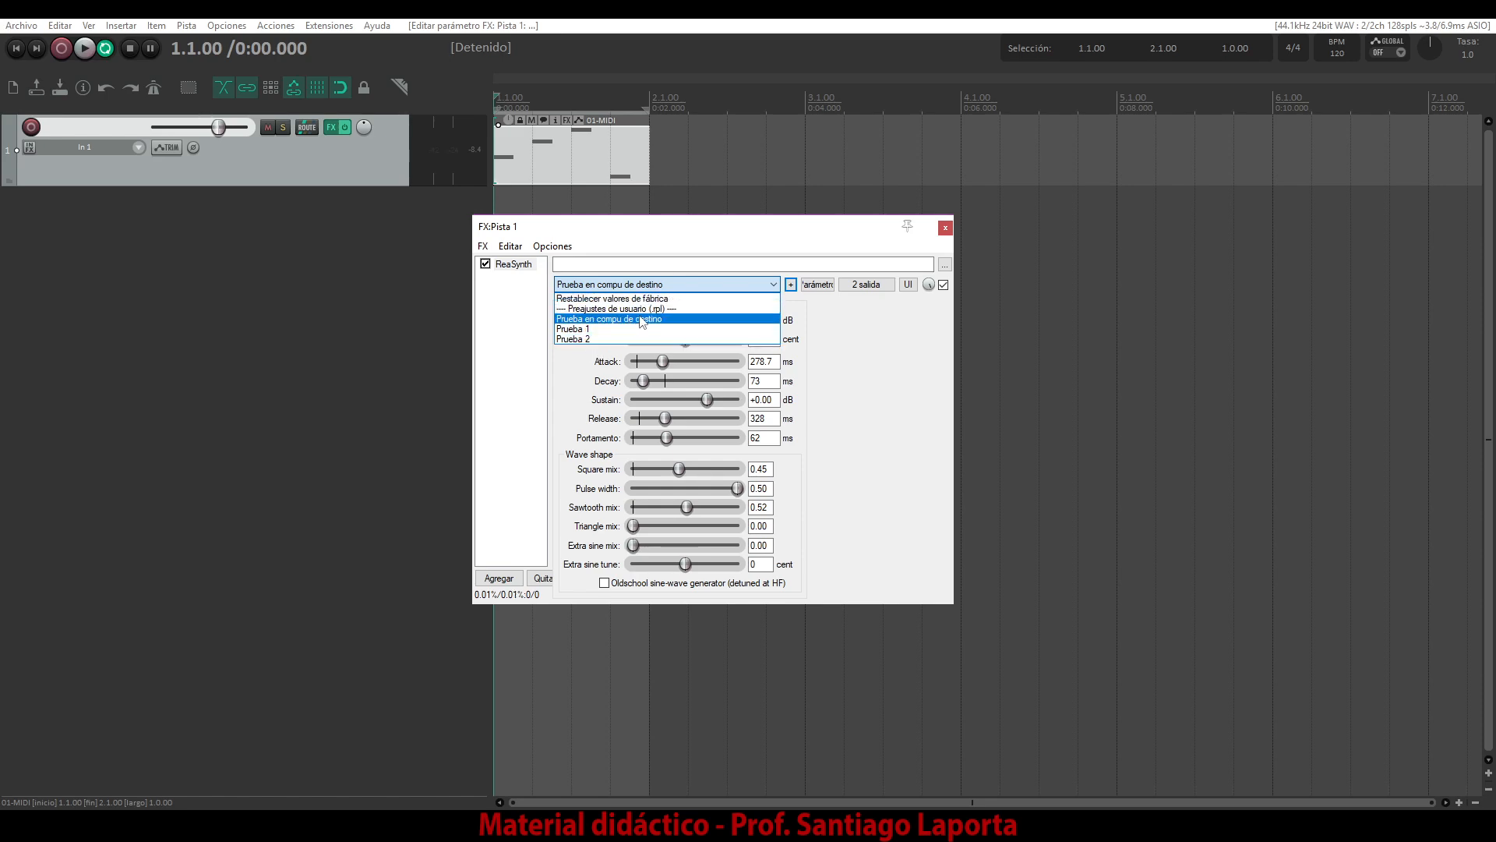
click(823, 314)
click(790, 284)
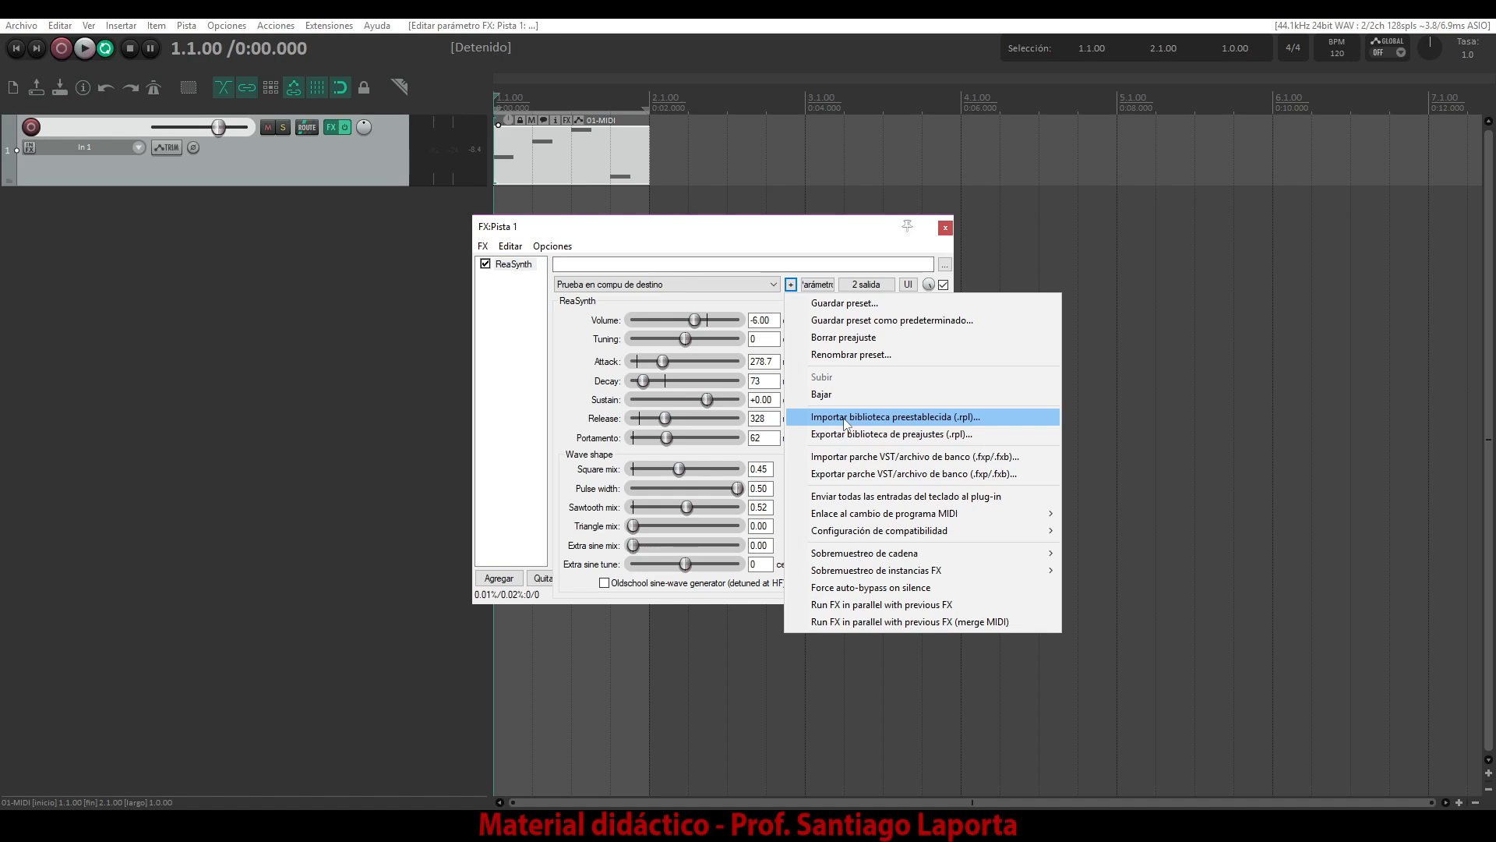
click(774, 284)
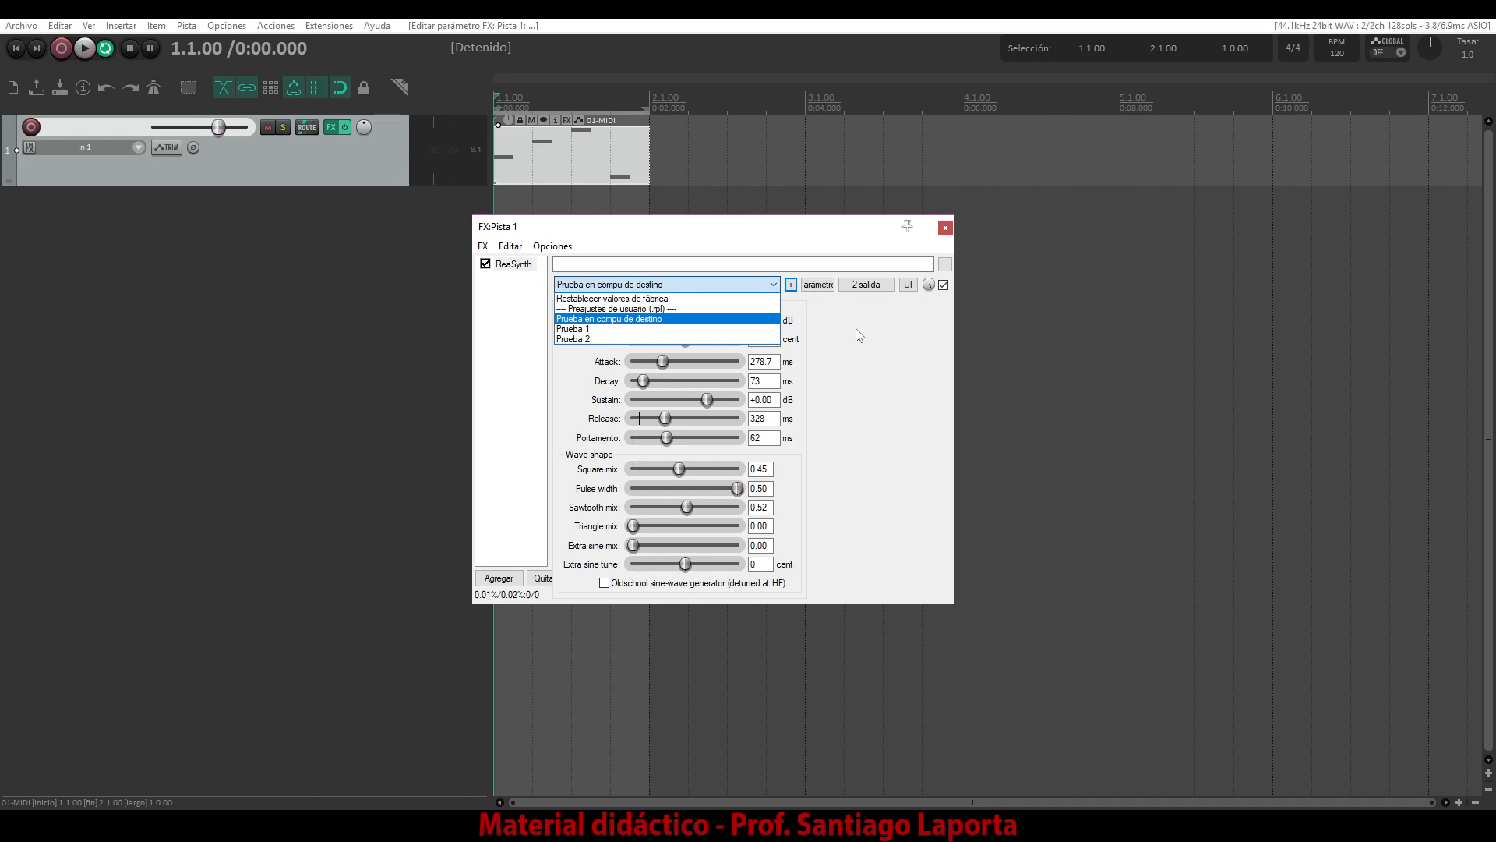
Audition the user presets "Prueba en compu de destino" and "Prueba 1" by loading each one and briefly playing the project
click(673, 326)
key(space)
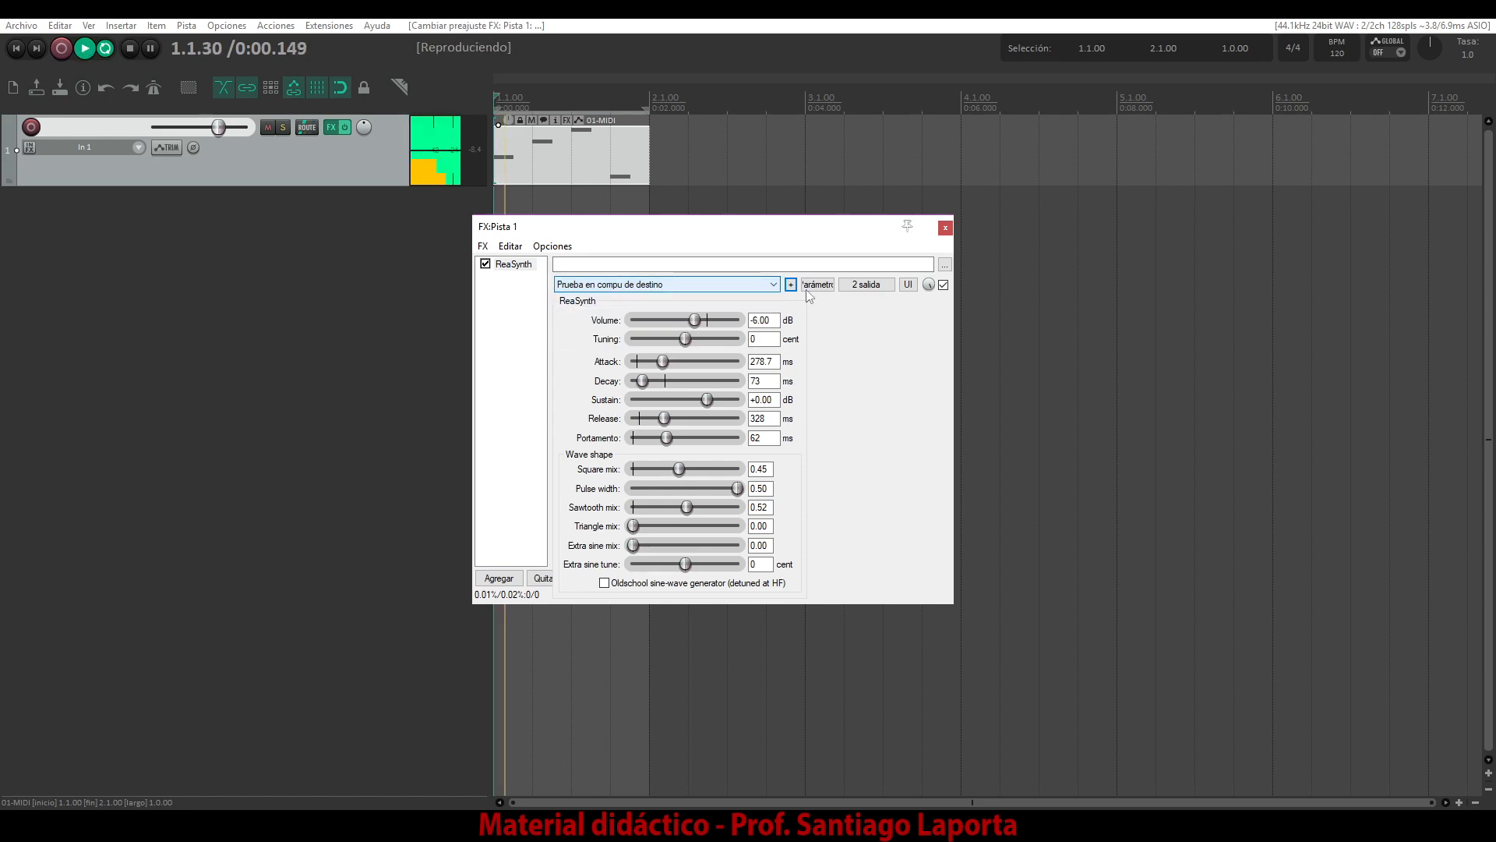
key(space)
click(774, 285)
click(760, 329)
key(space)
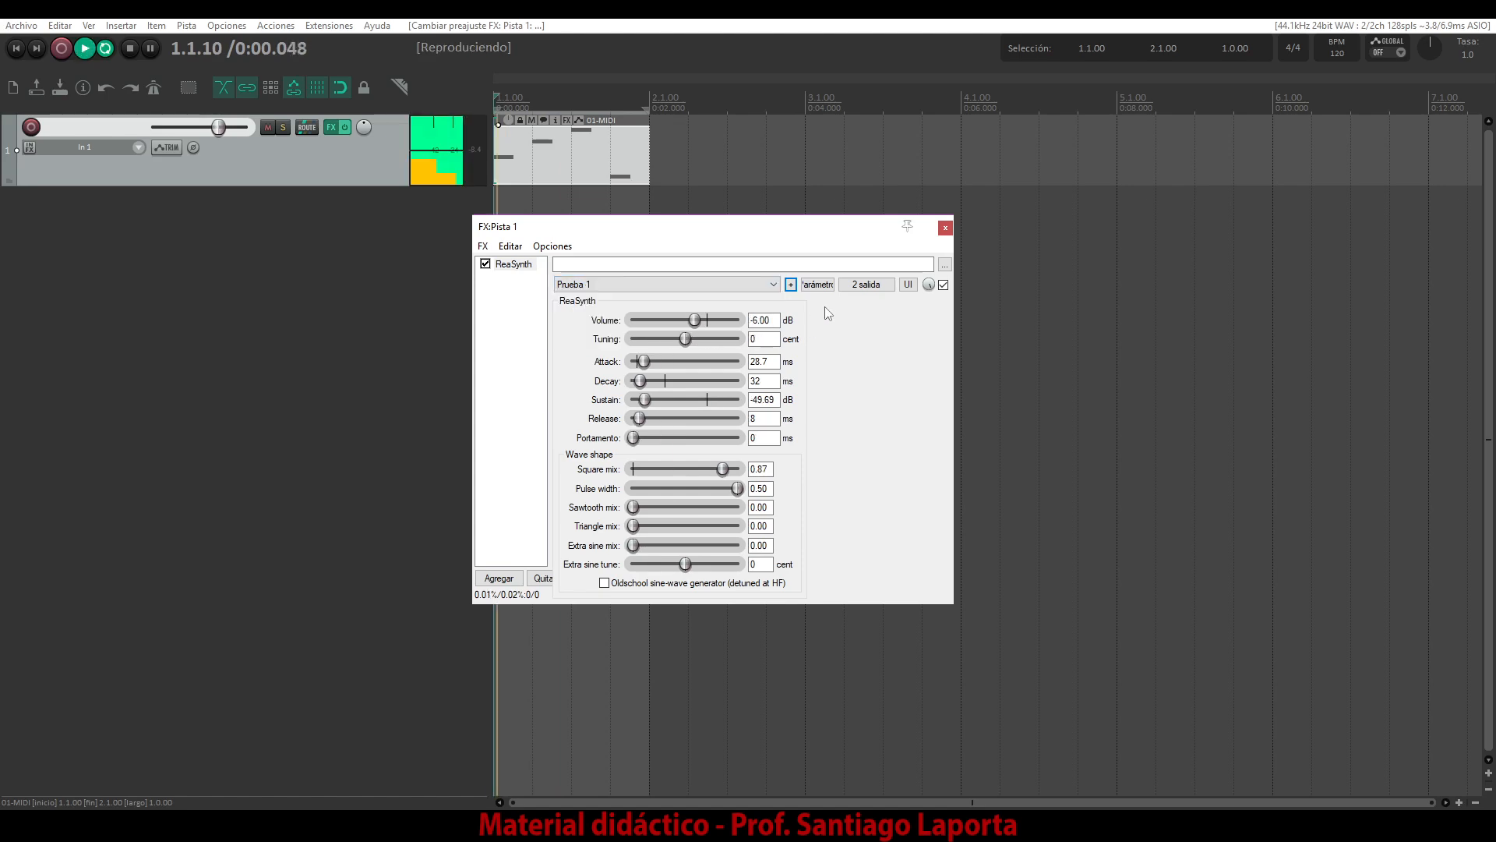
key(space)
Load the user preset "Prueba 2" in ReaSynth and briefly play the project to hear it
click(774, 285)
click(760, 339)
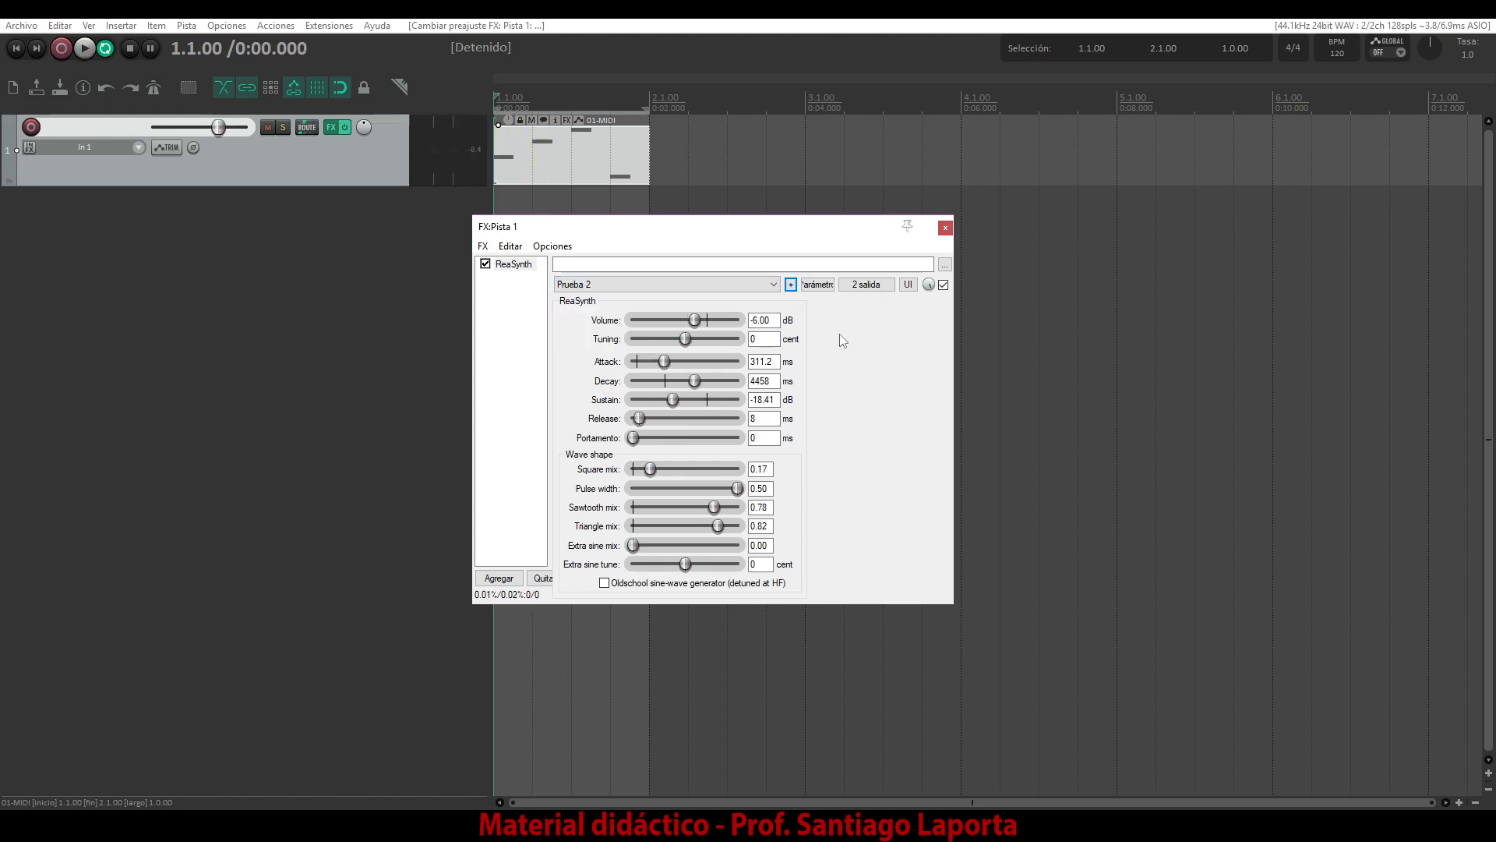
key(space)
key(space)
Restore ReaSynth's factory settings and briefly play the project to hear the default sound
click(774, 286)
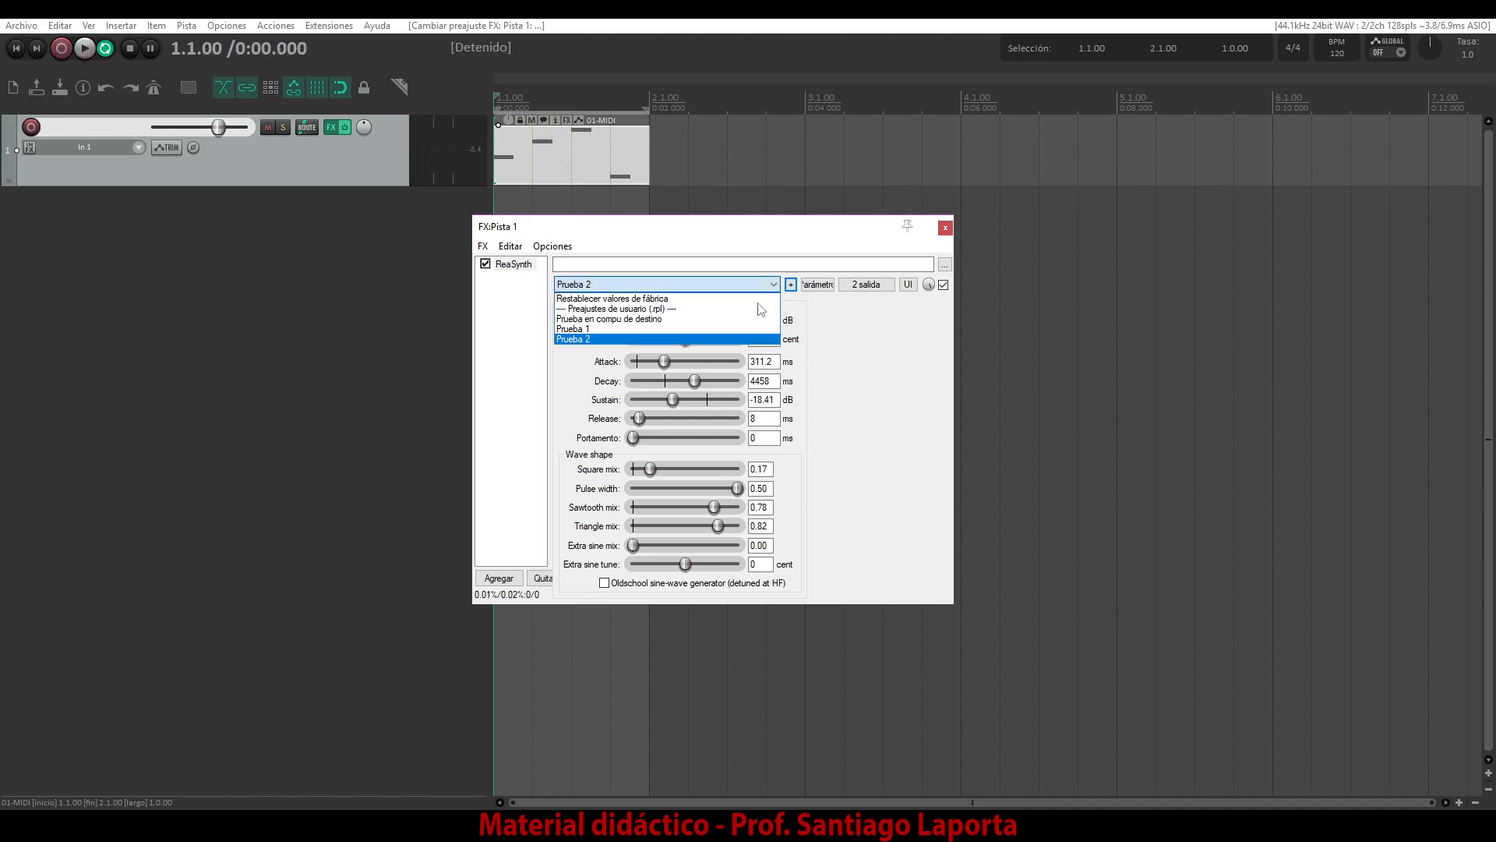
click(744, 303)
key(space)
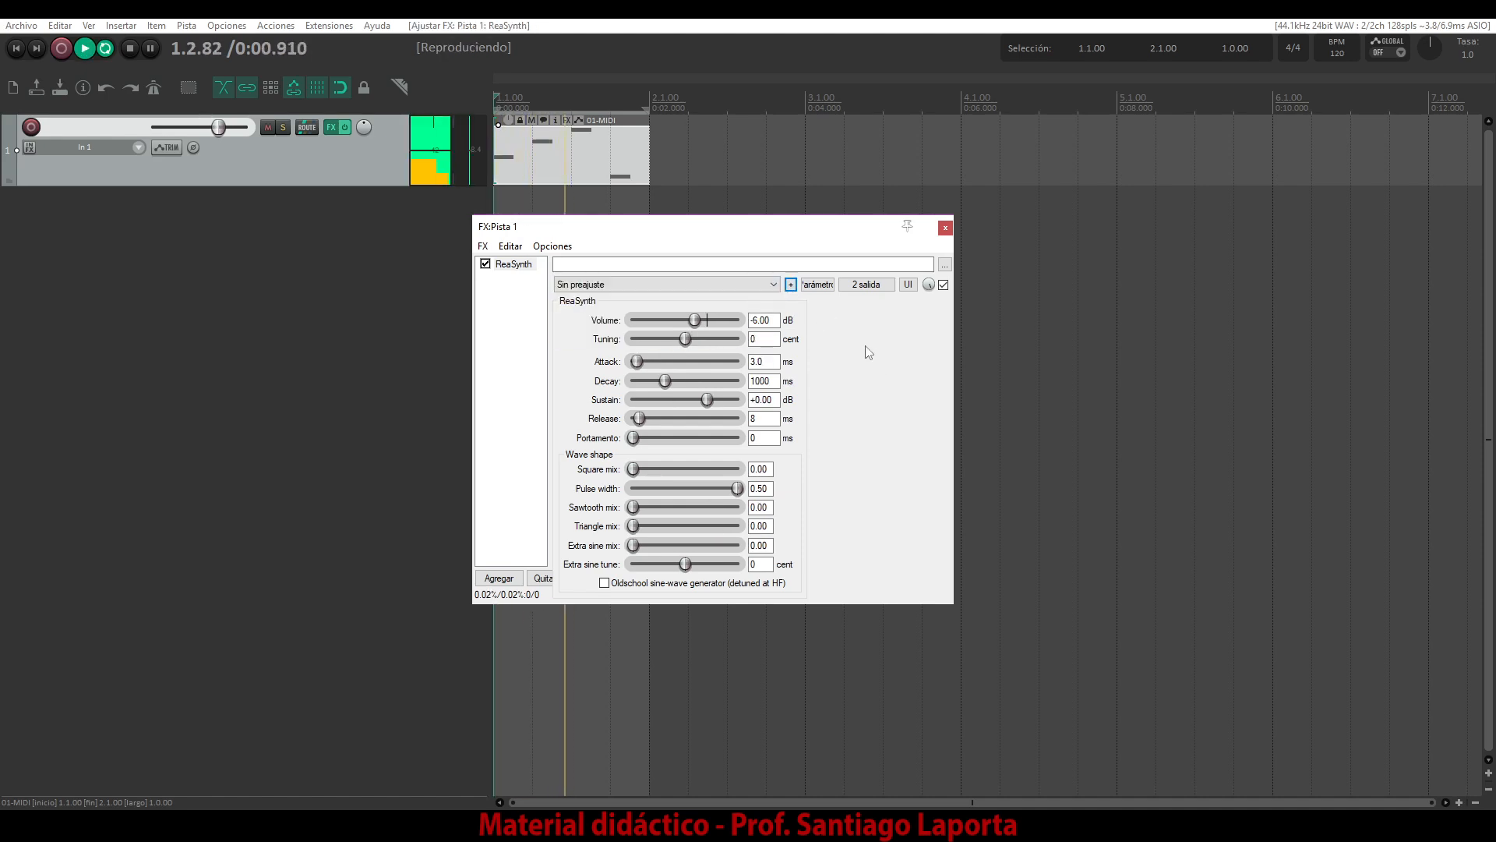
key(space)
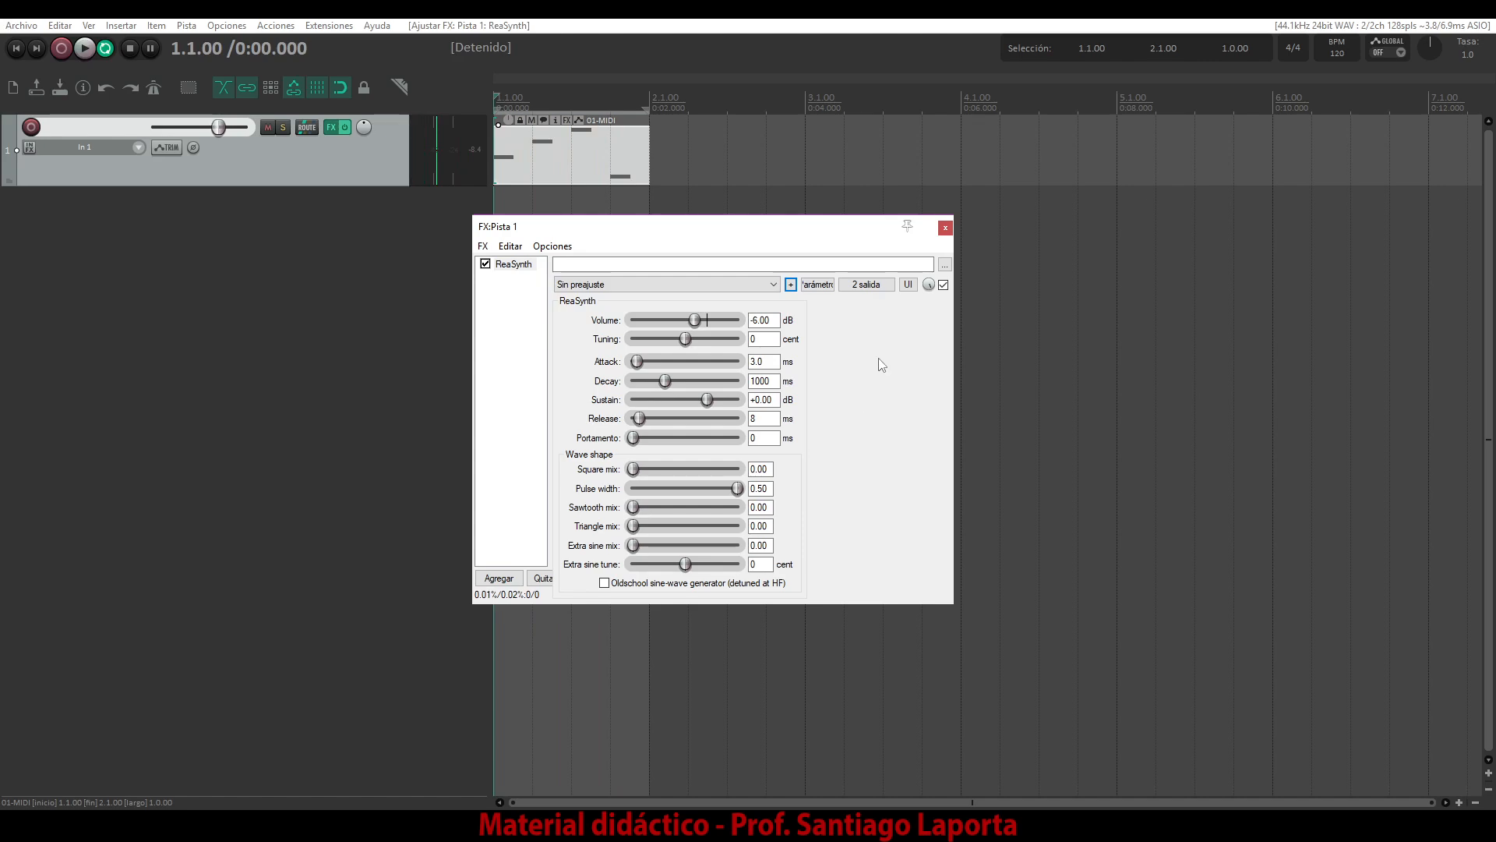
Review the user preset list and the preset library (.rpl) export option without applying either
click(774, 284)
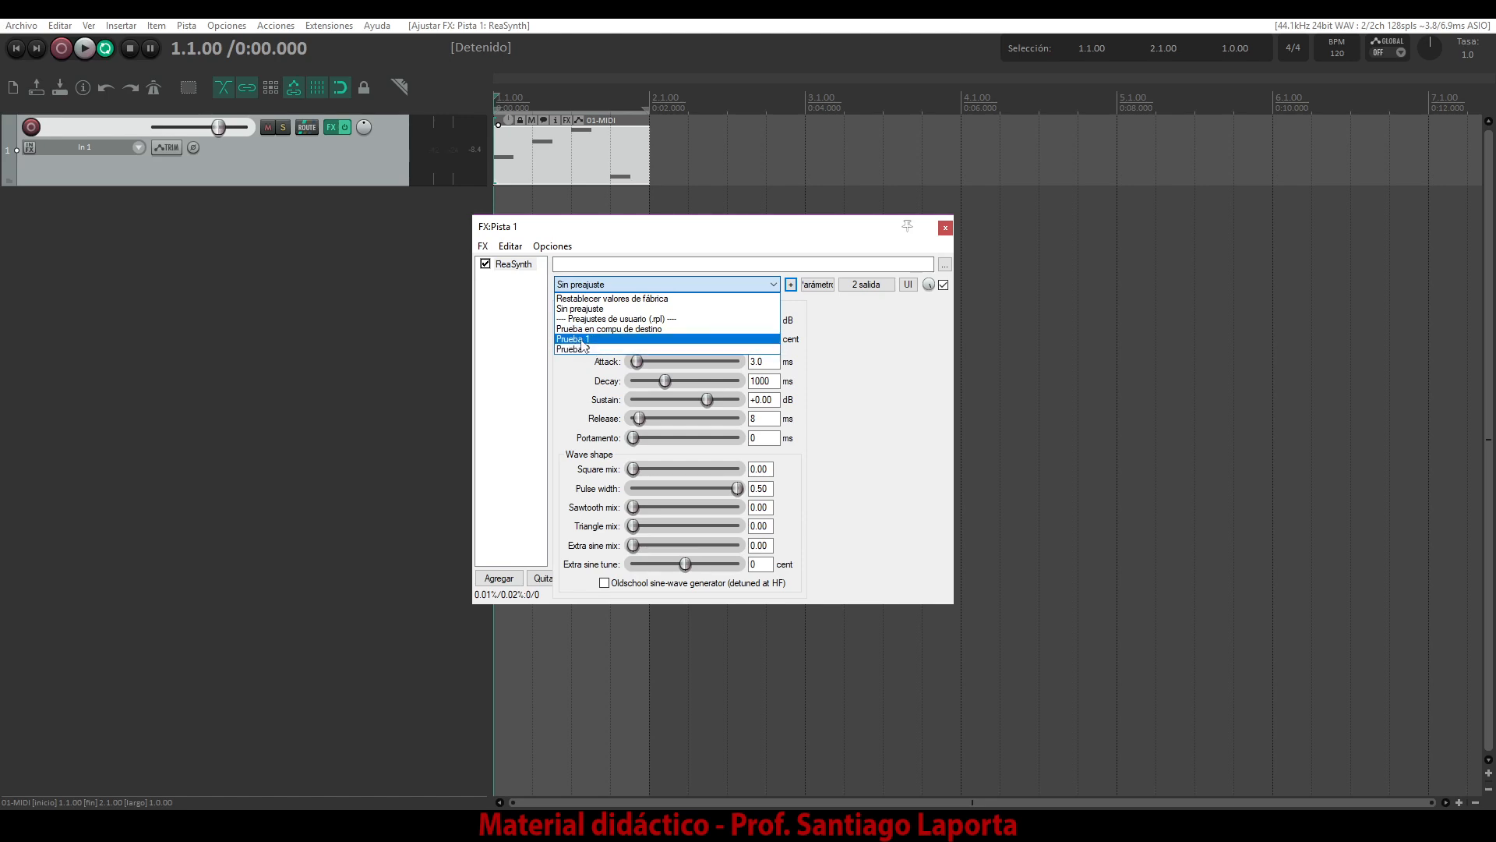
click(901, 357)
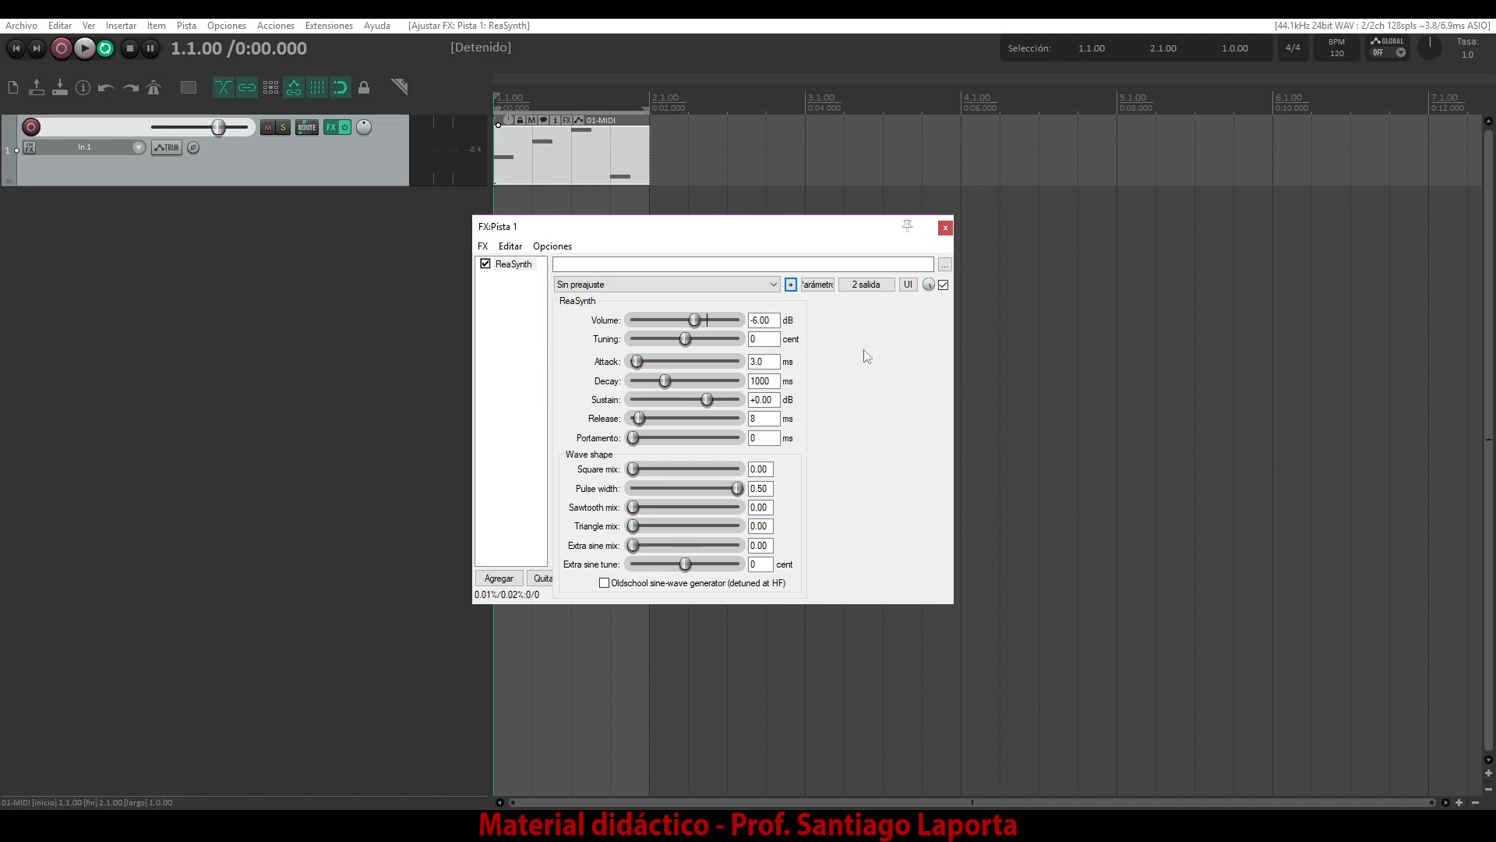
click(791, 285)
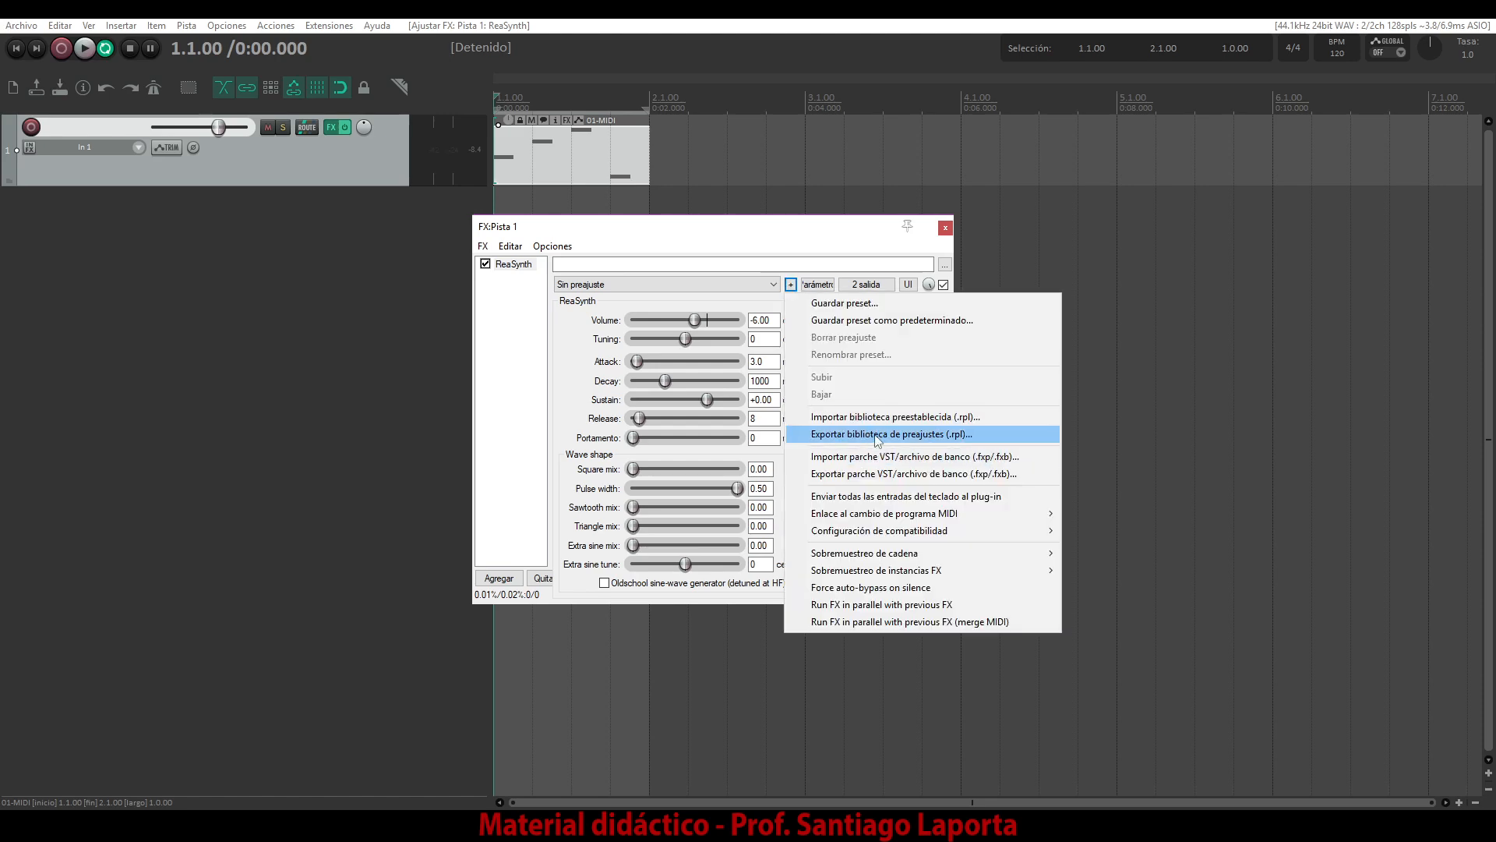
click(811, 275)
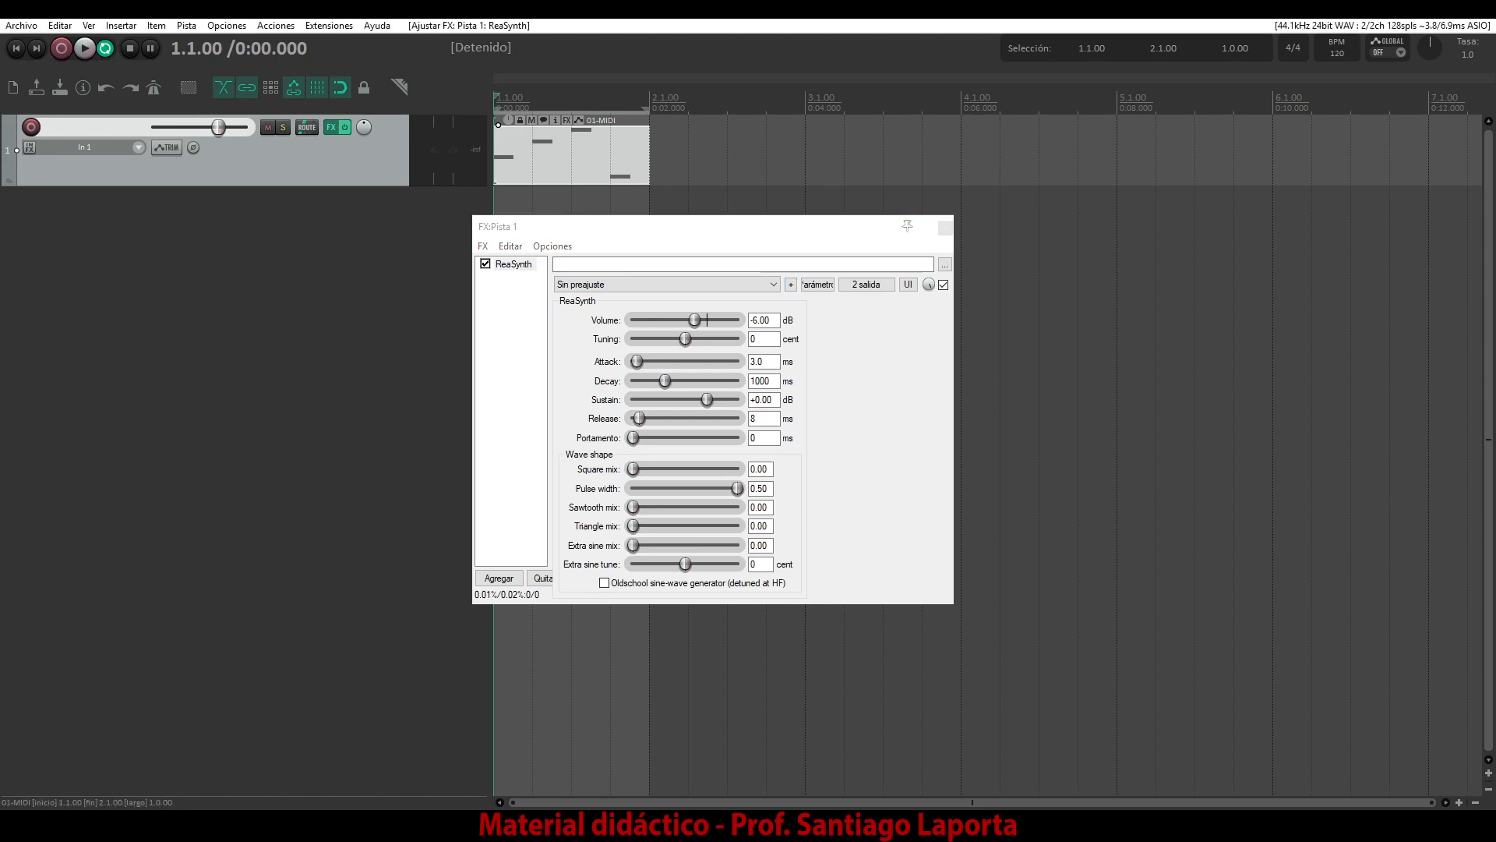
Switch to the Notepad note, highlight the full REAPER presets folder path and shift the note window slightly down
click(870, 838)
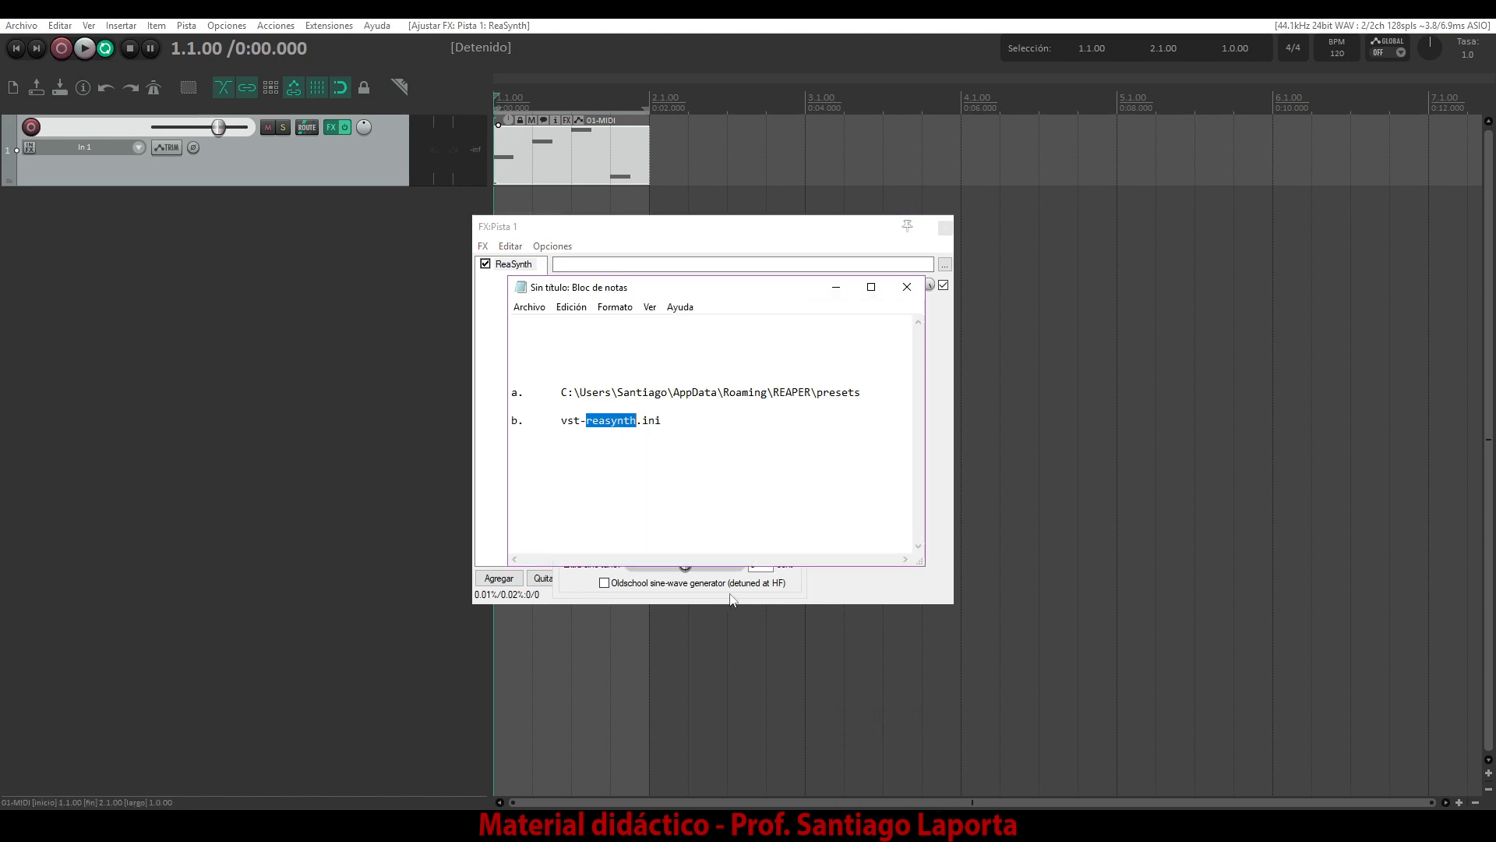
click(772, 435)
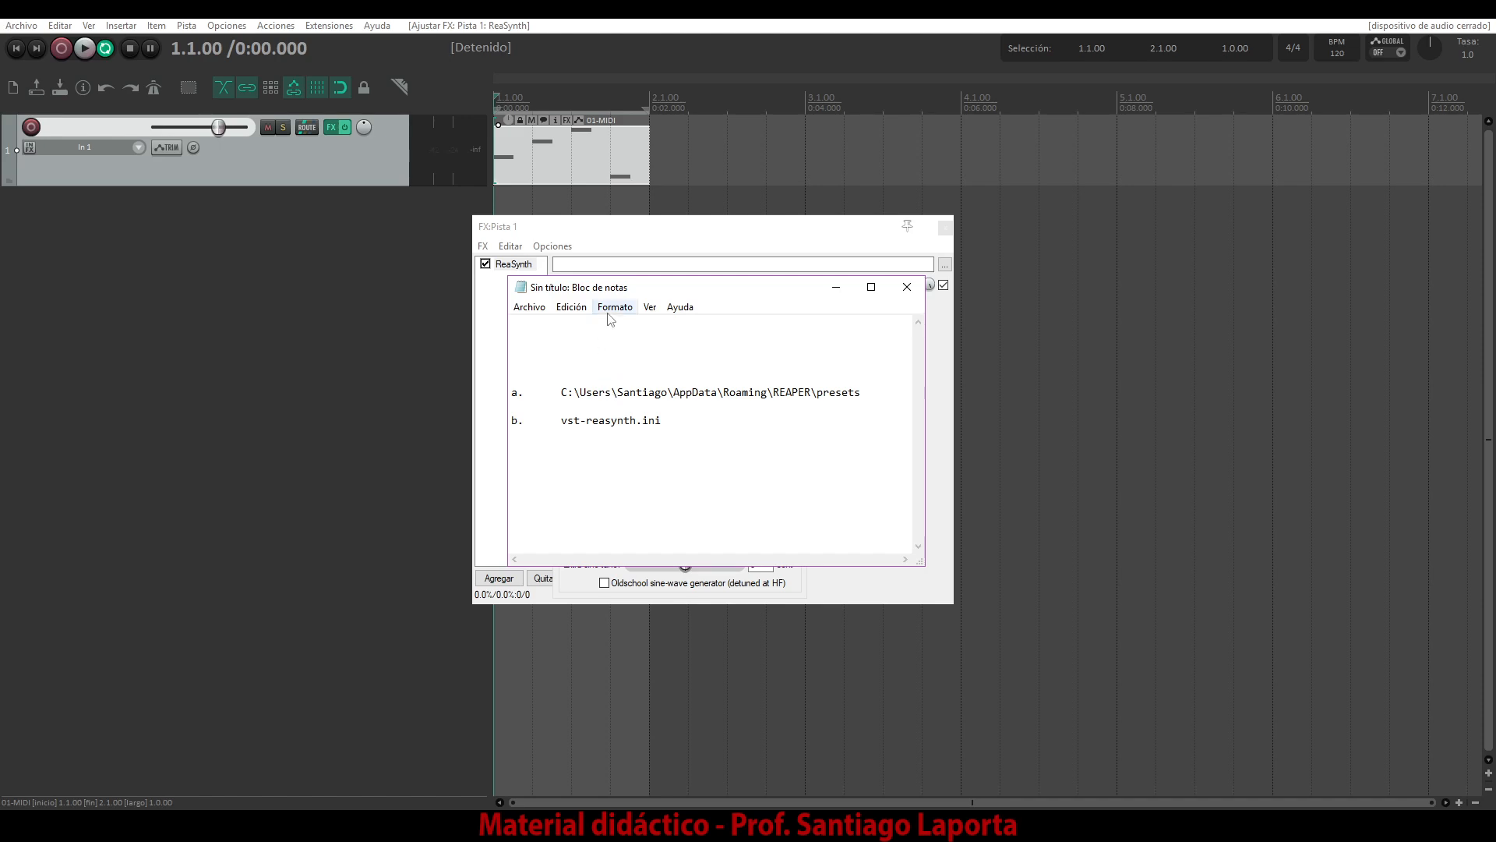
drag(561, 392, 873, 394)
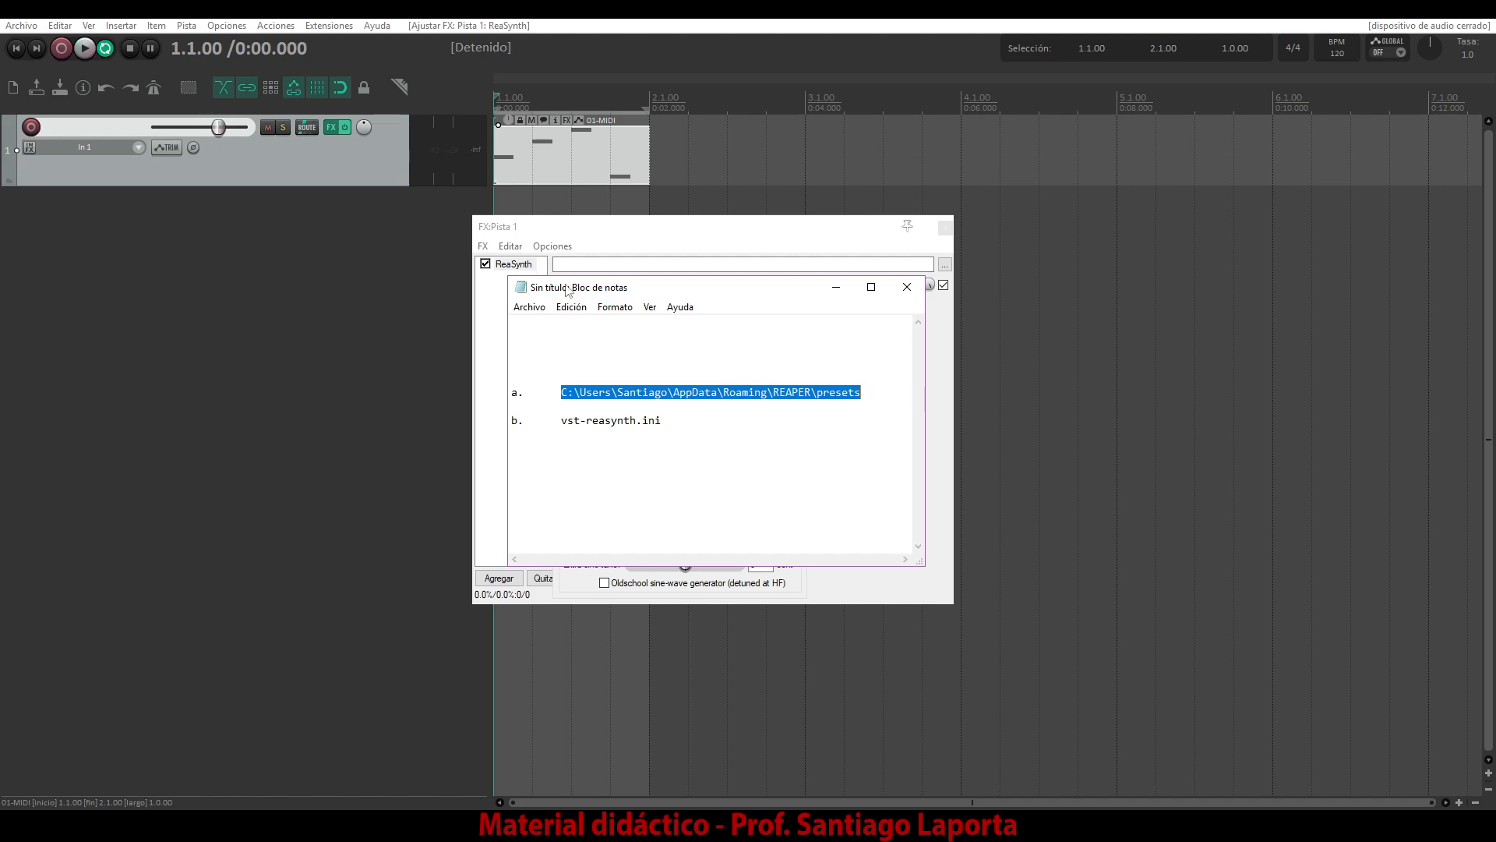
drag(593, 290, 595, 320)
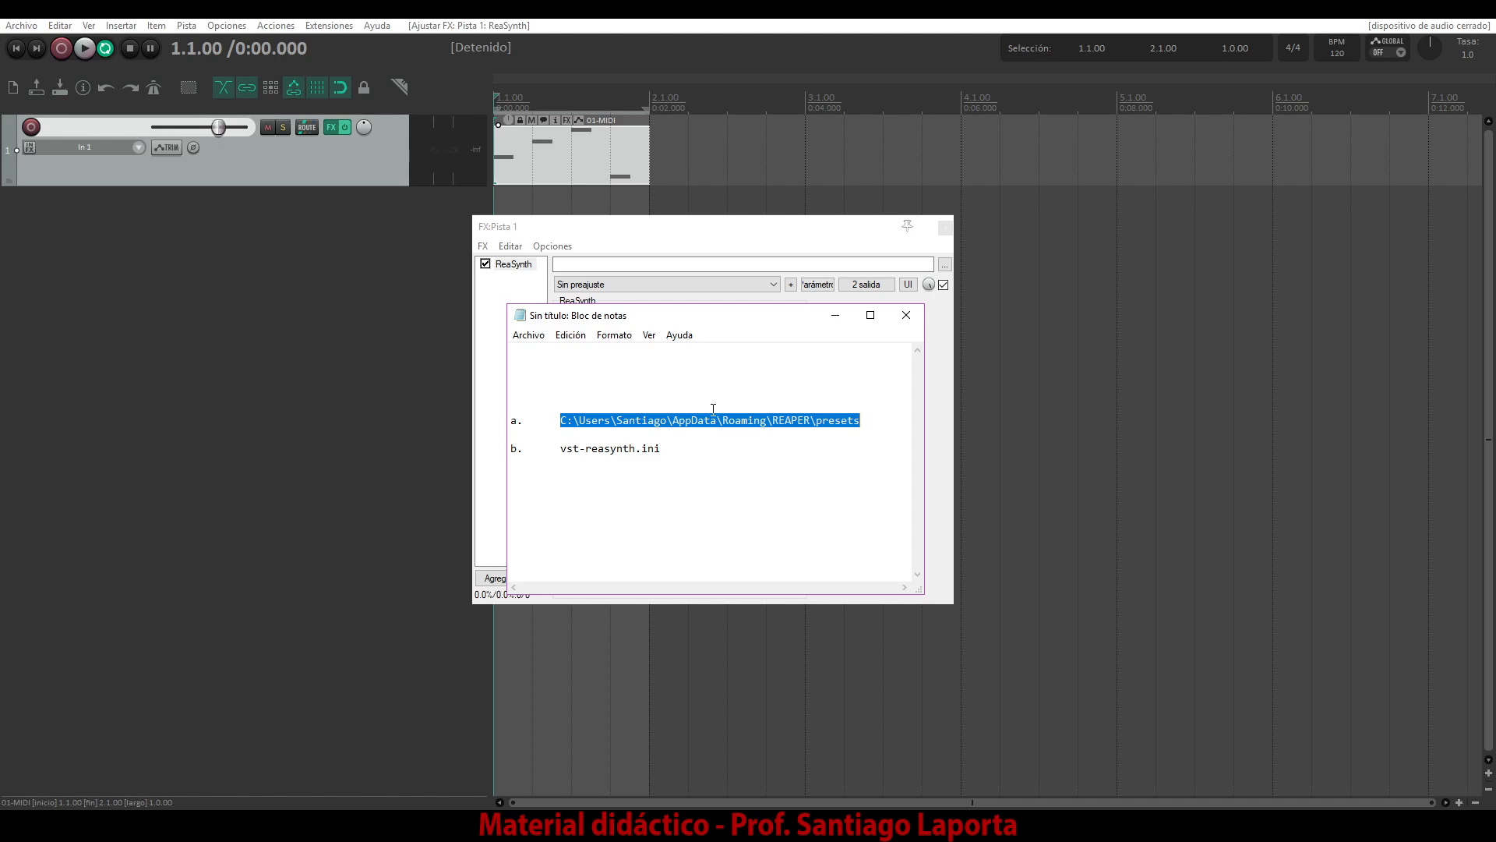
Highlight the path's parts one by one: the C: drive, Users, the user name folder and AppData\Roaming\REAPER\presets
click(569, 422)
drag(560, 422, 574, 420)
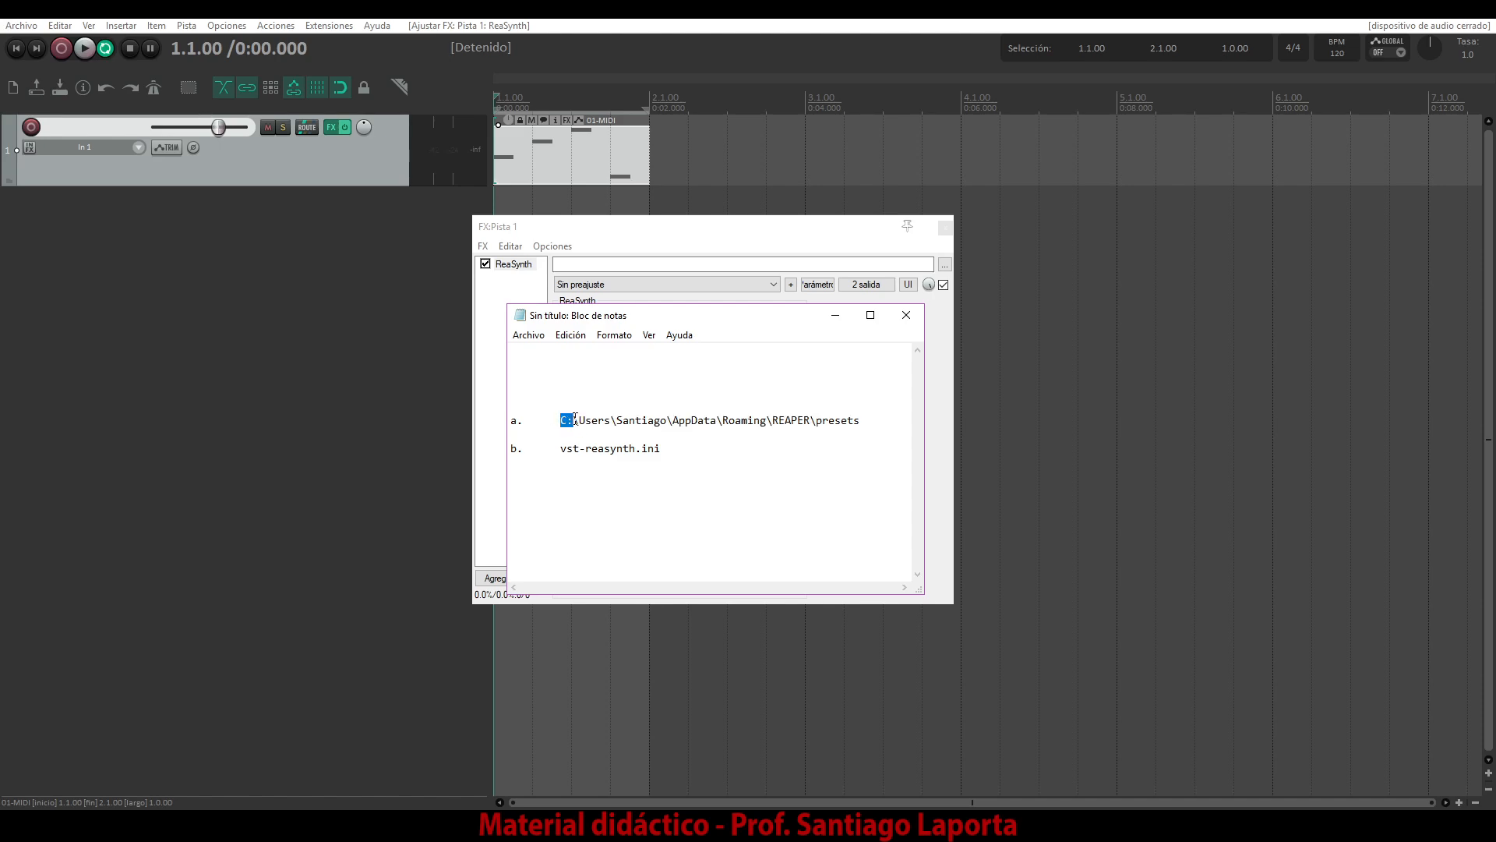
click(629, 434)
drag(579, 420, 619, 423)
double_click(634, 419)
click(698, 420)
drag(675, 419, 864, 417)
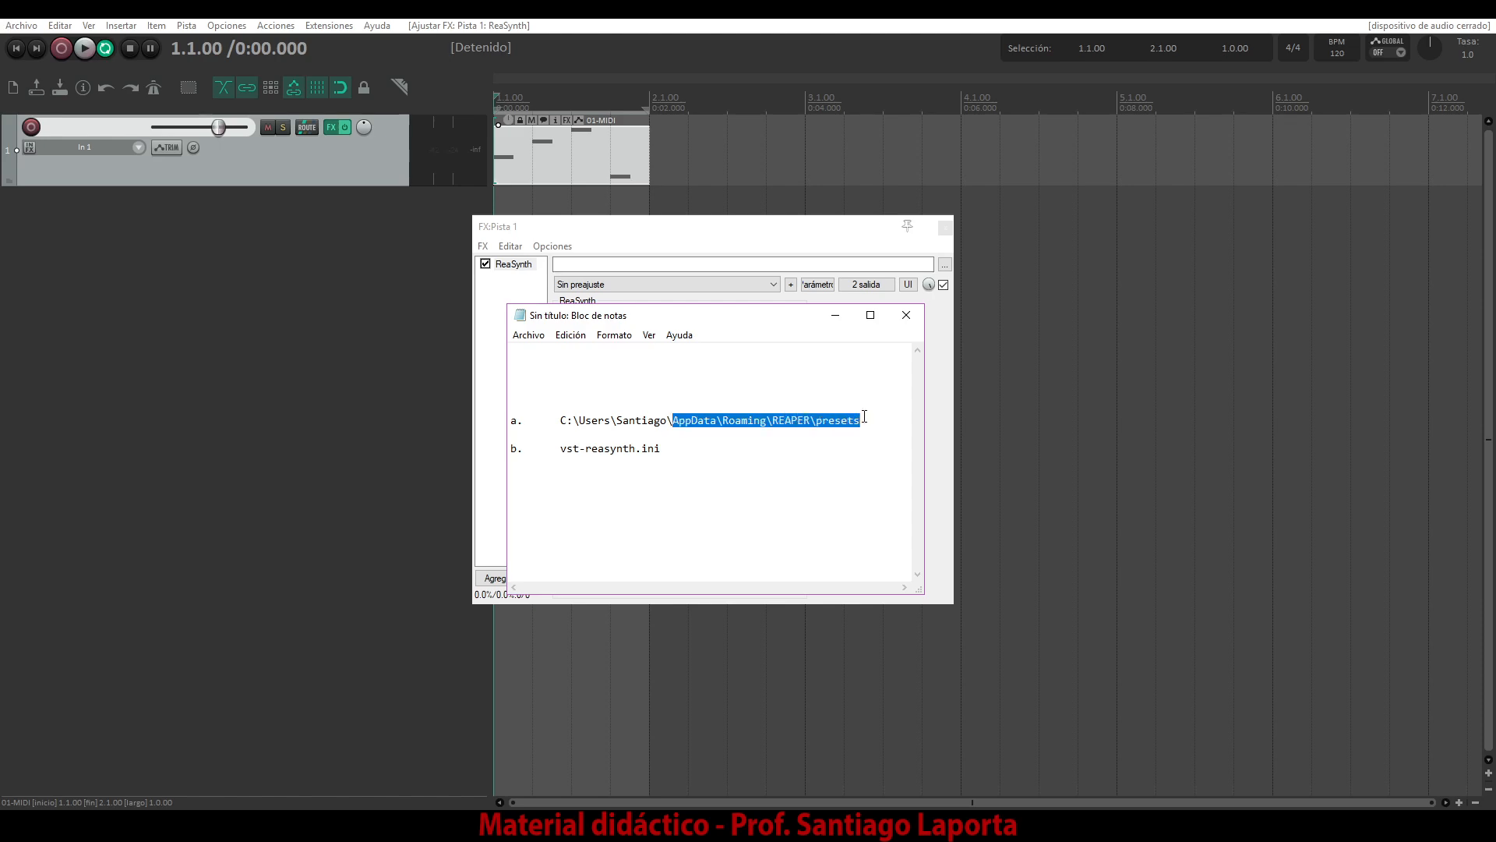
Examine the preset file name vst-reasynth.ini in the note by highlighting the full name and its parts
click(741, 449)
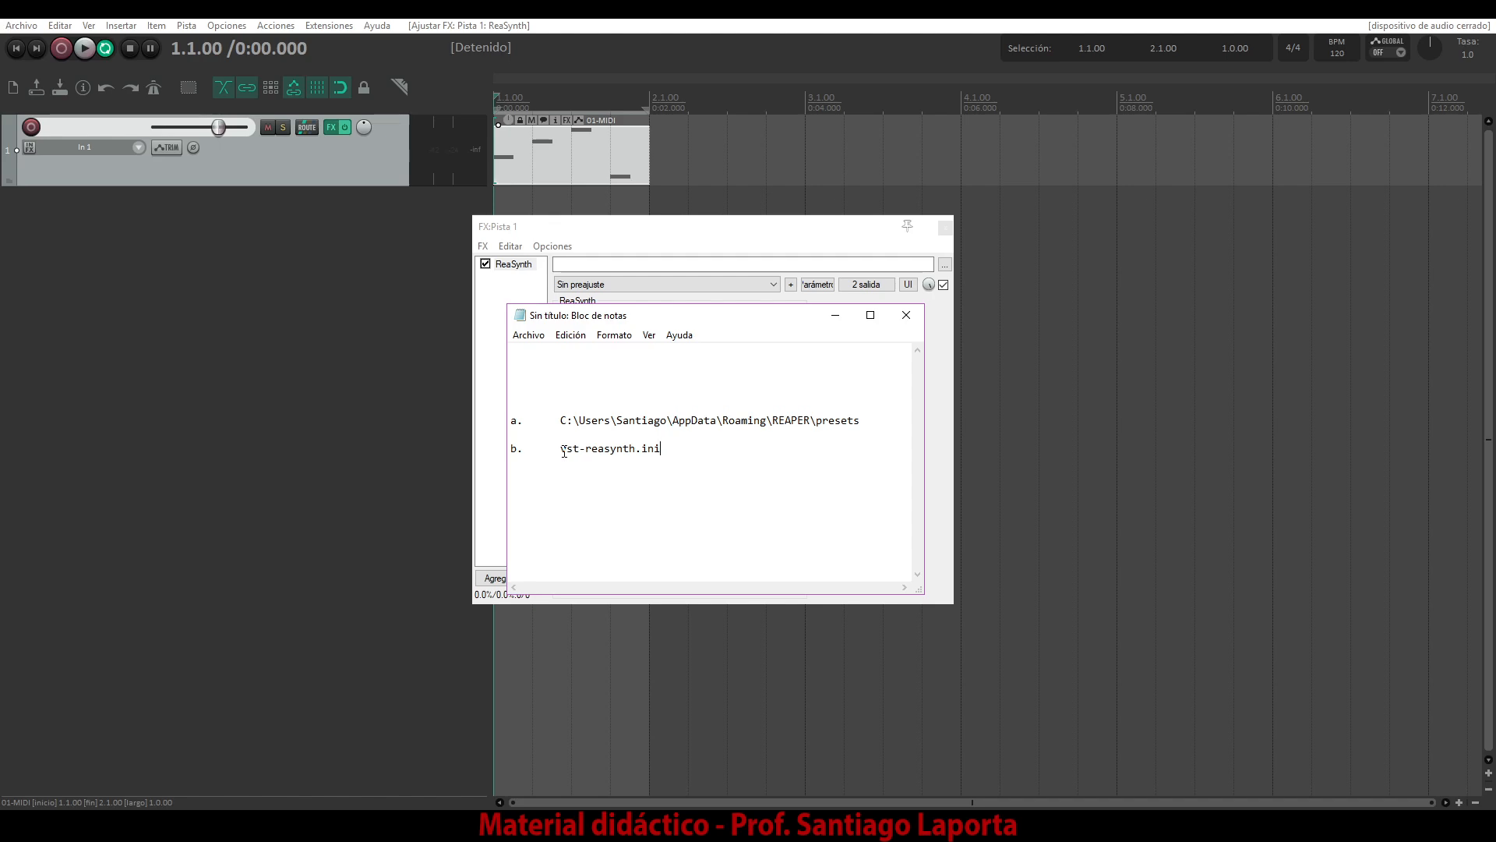
drag(562, 450, 667, 449)
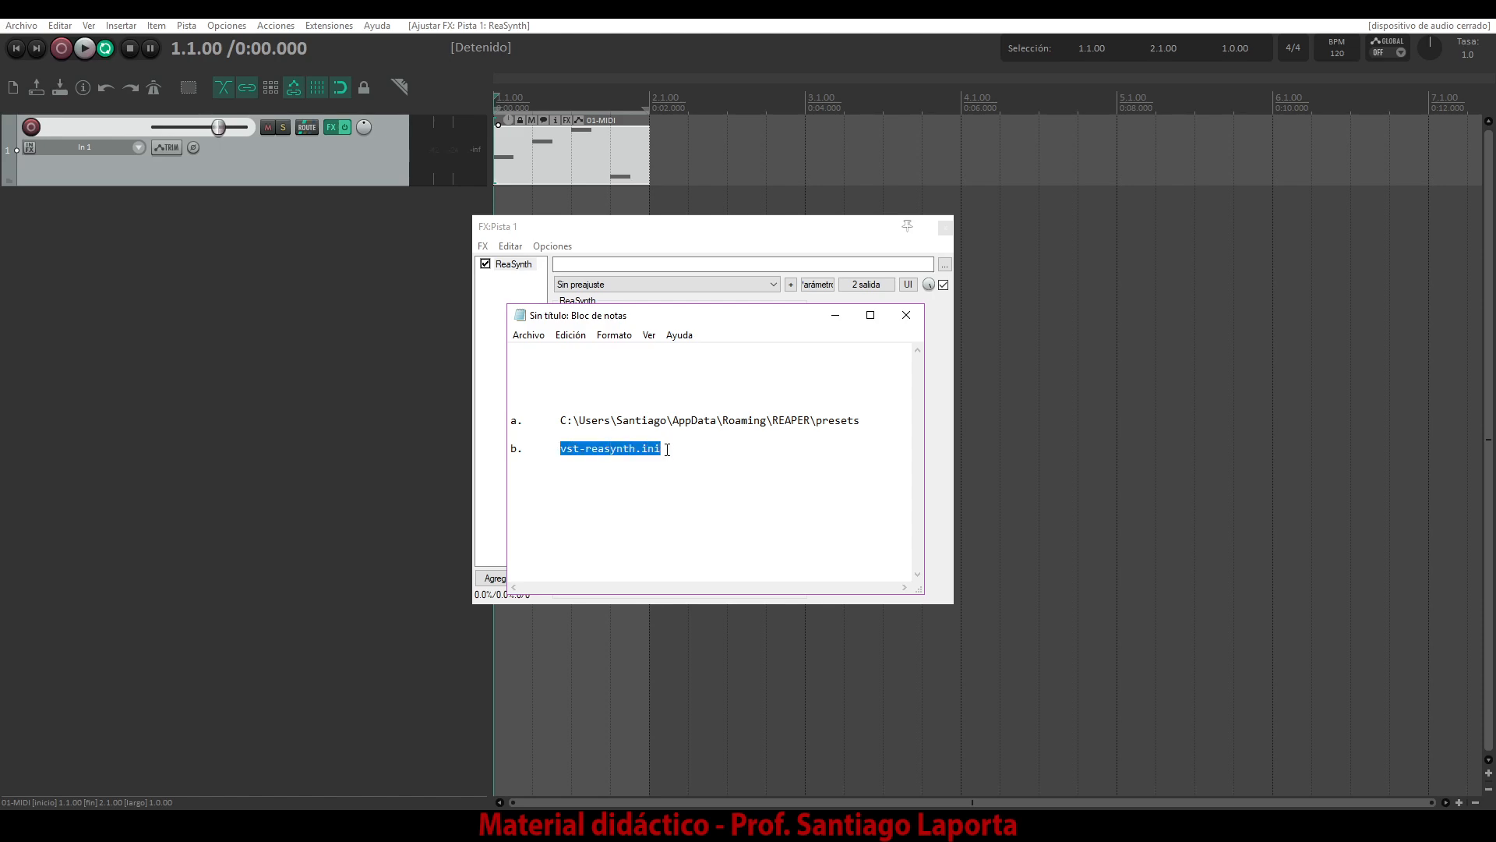
click(716, 454)
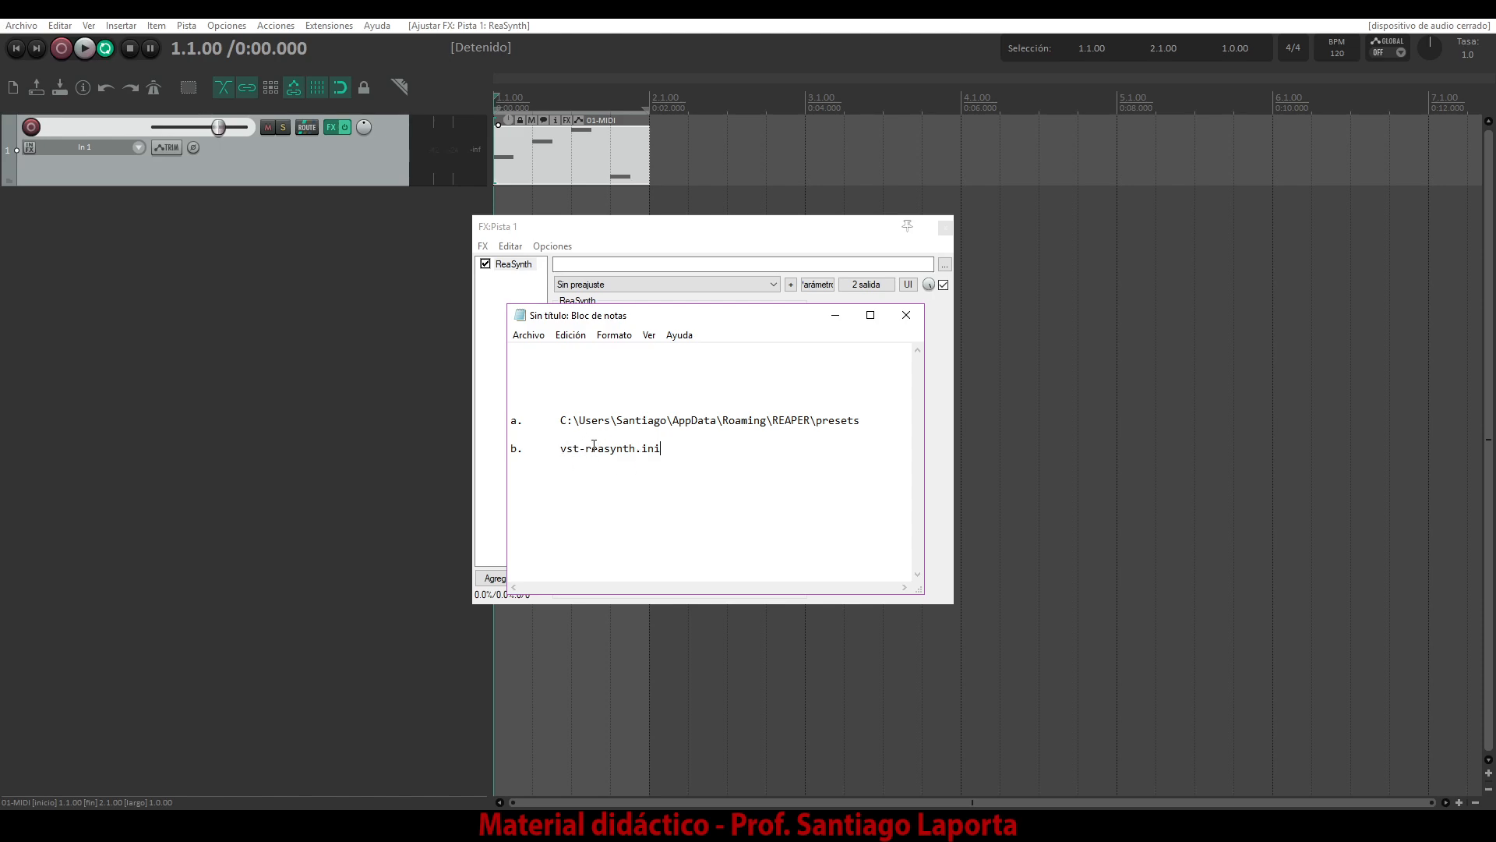
drag(562, 449, 659, 449)
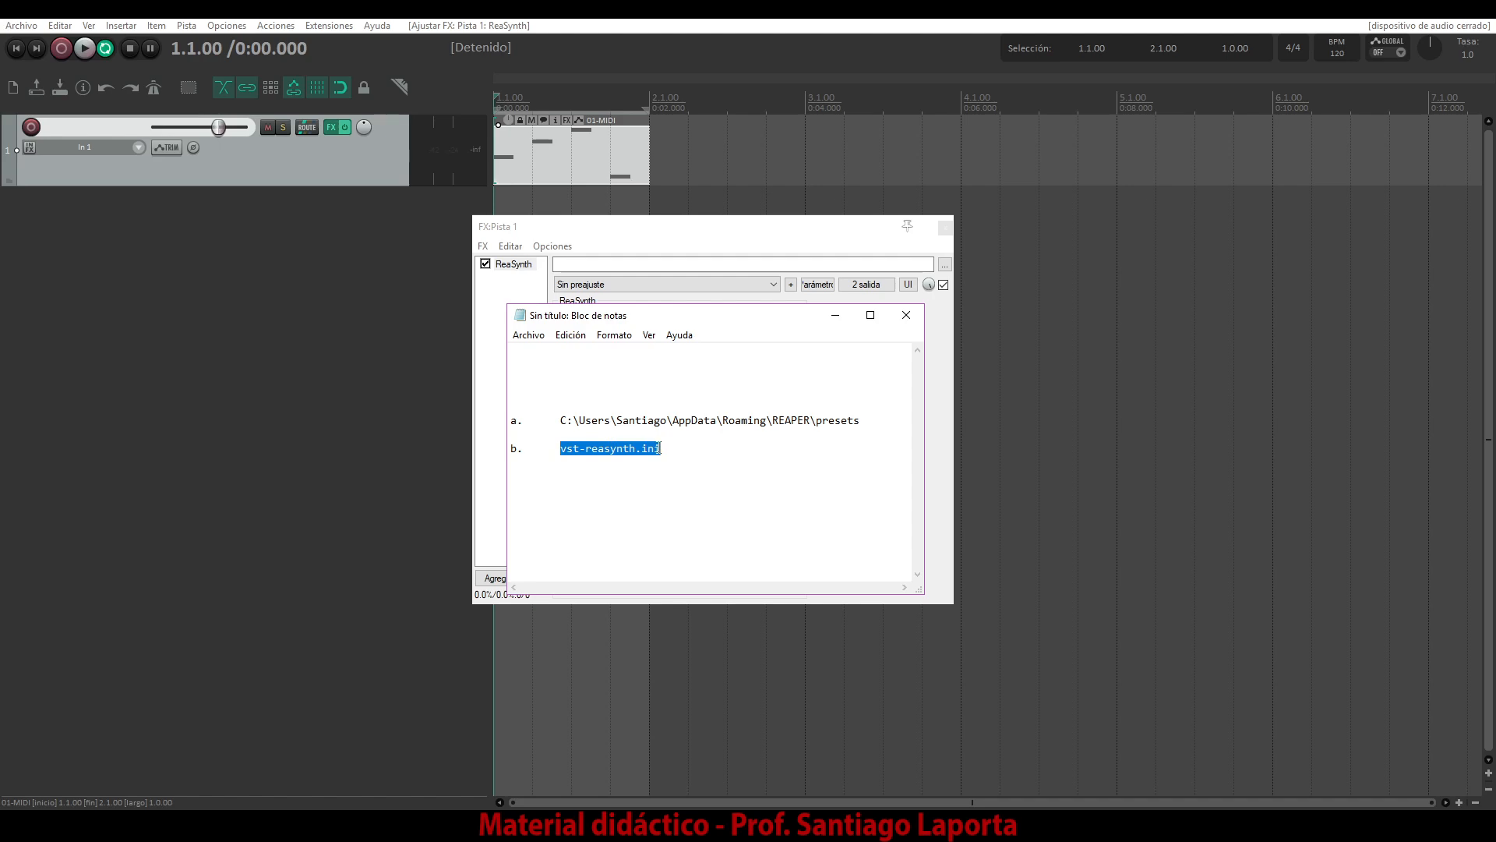
click(699, 448)
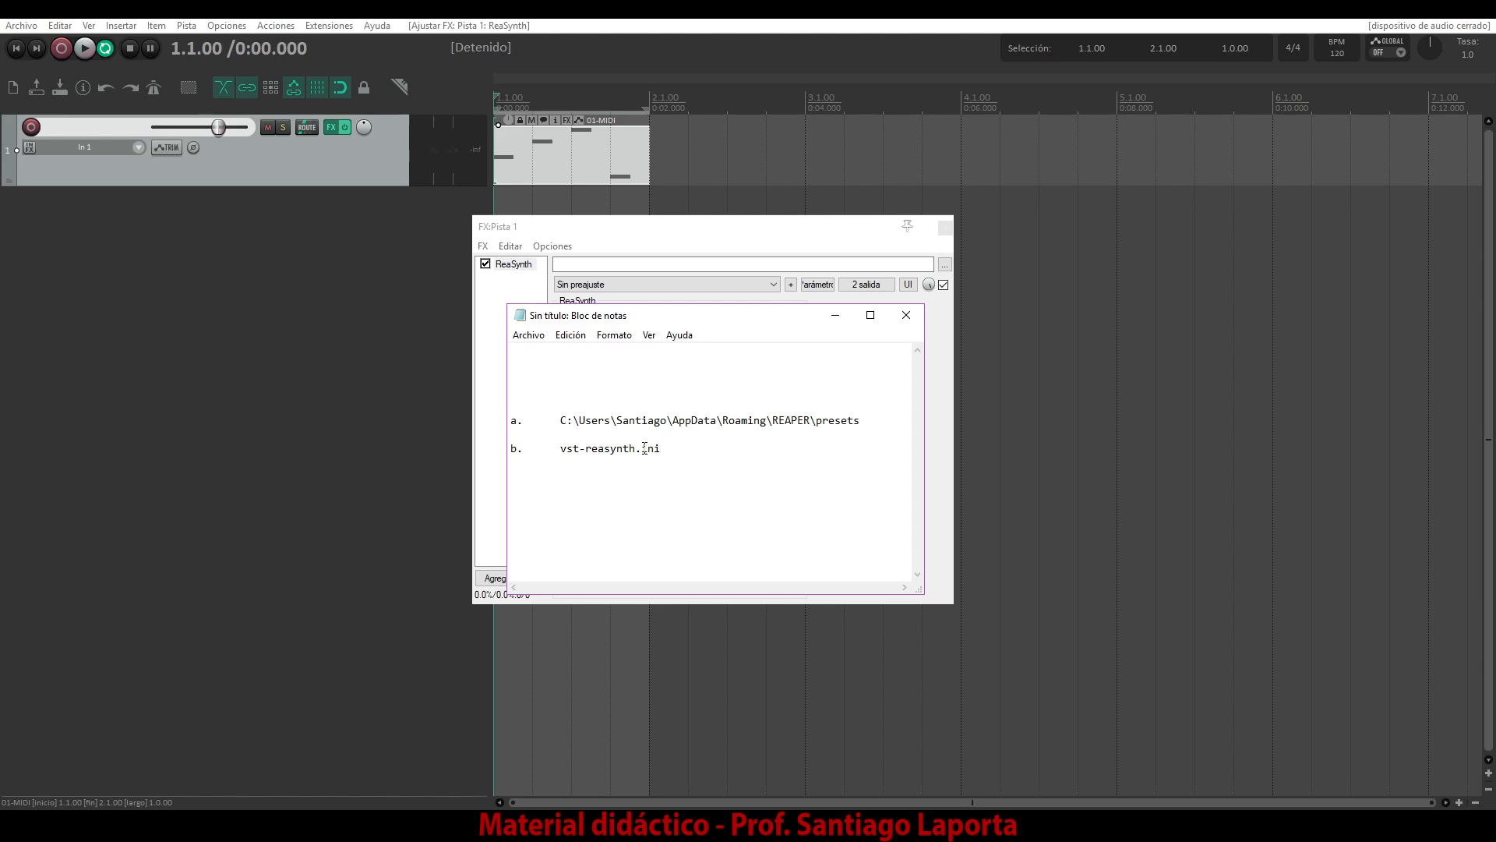
mouse_move(641, 448)
mouse_down()
mouse_move(661, 448)
mouse_move(590, 449)
mouse_move(636, 448)
mouse_up()
click(679, 454)
Highlight the presets folder path and vst-reasynth.ini once more, and close the note to return to REAPER
drag(574, 421, 857, 421)
drag(669, 449, 551, 453)
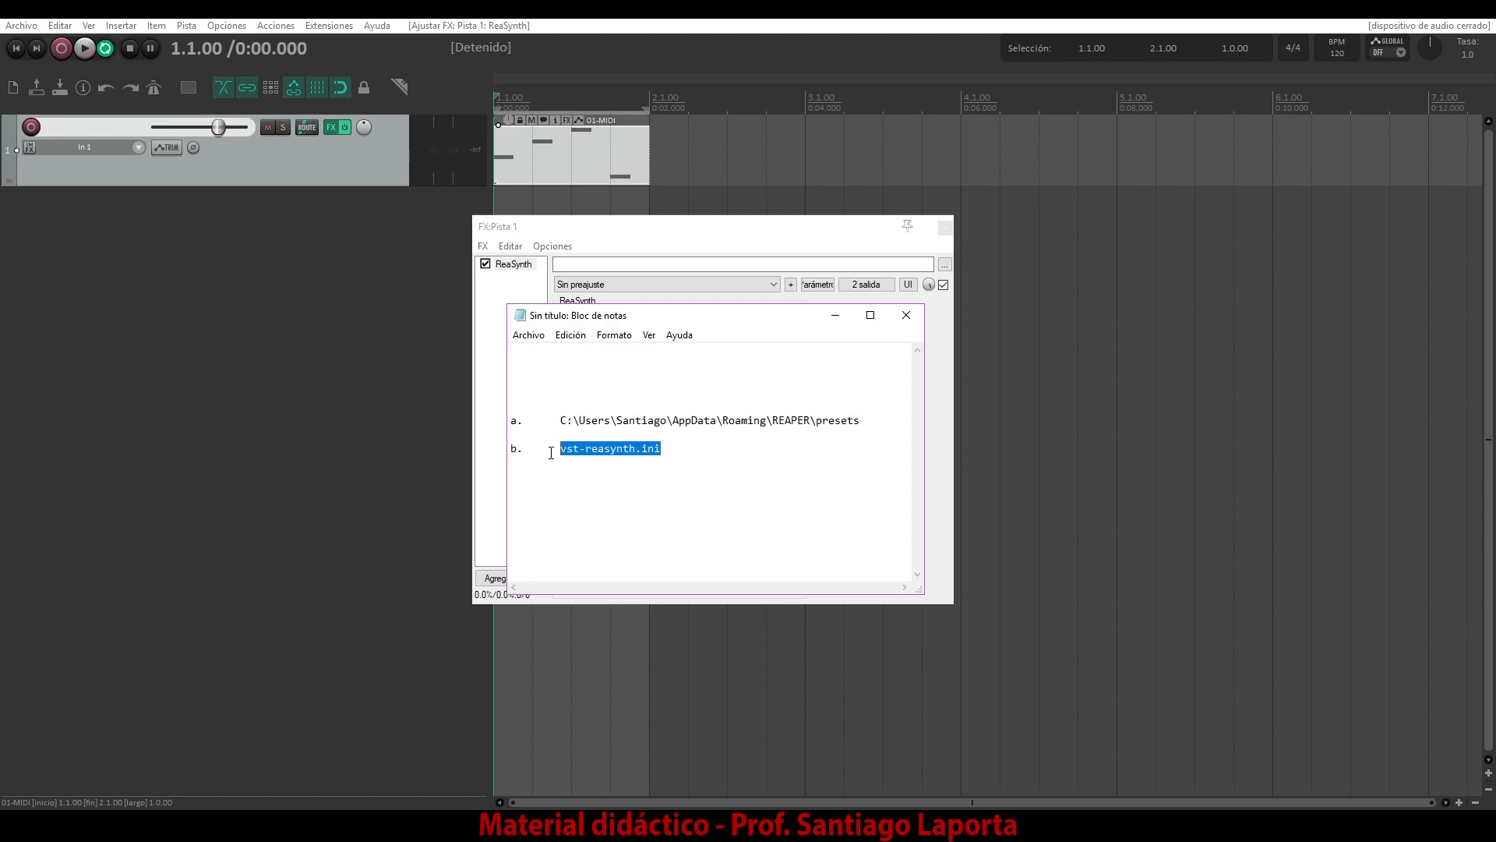
click(698, 450)
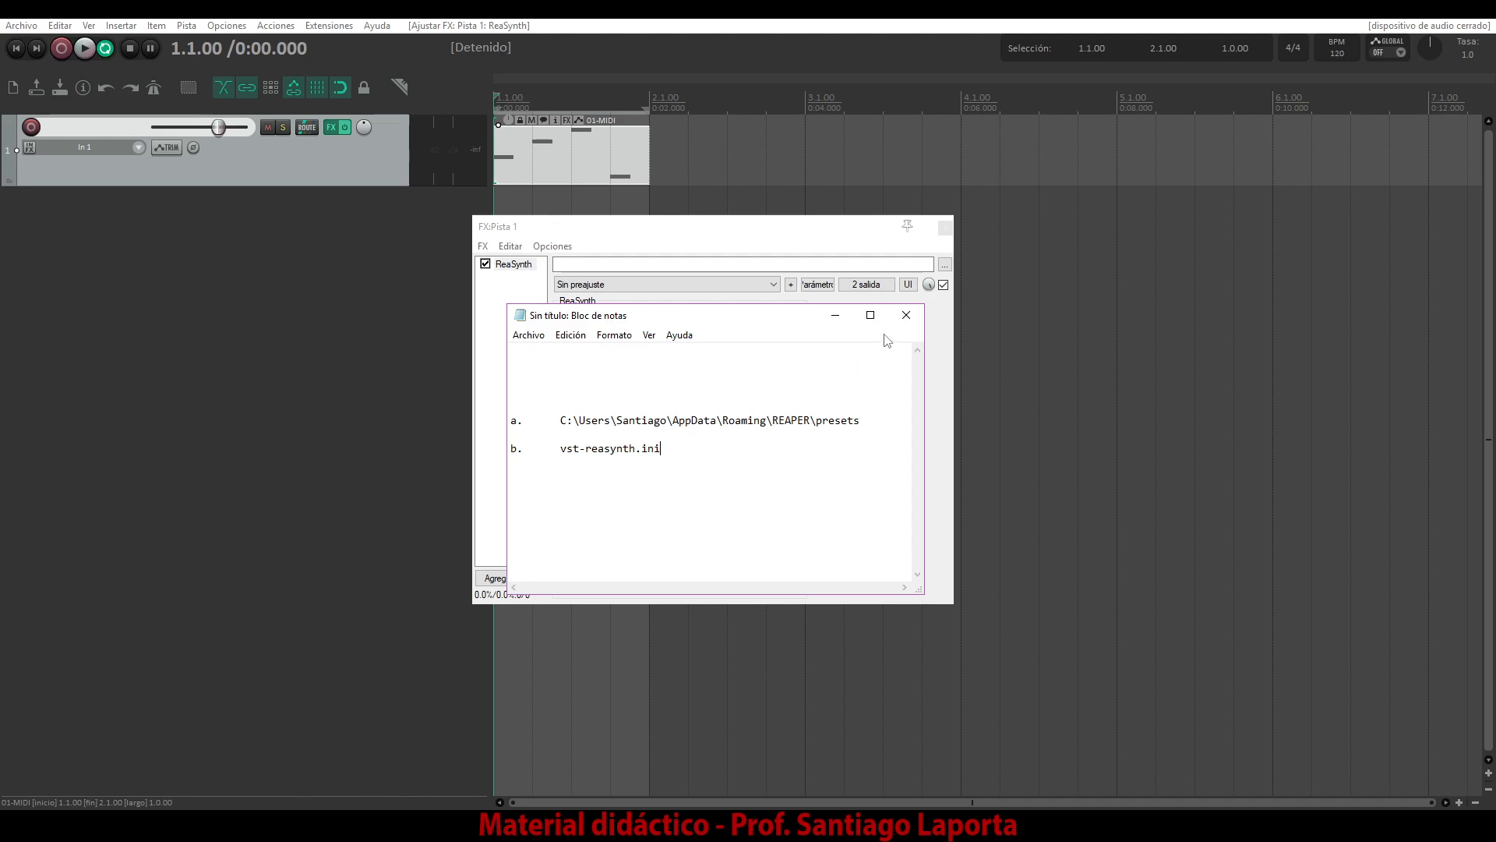
click(905, 317)
click(771, 424)
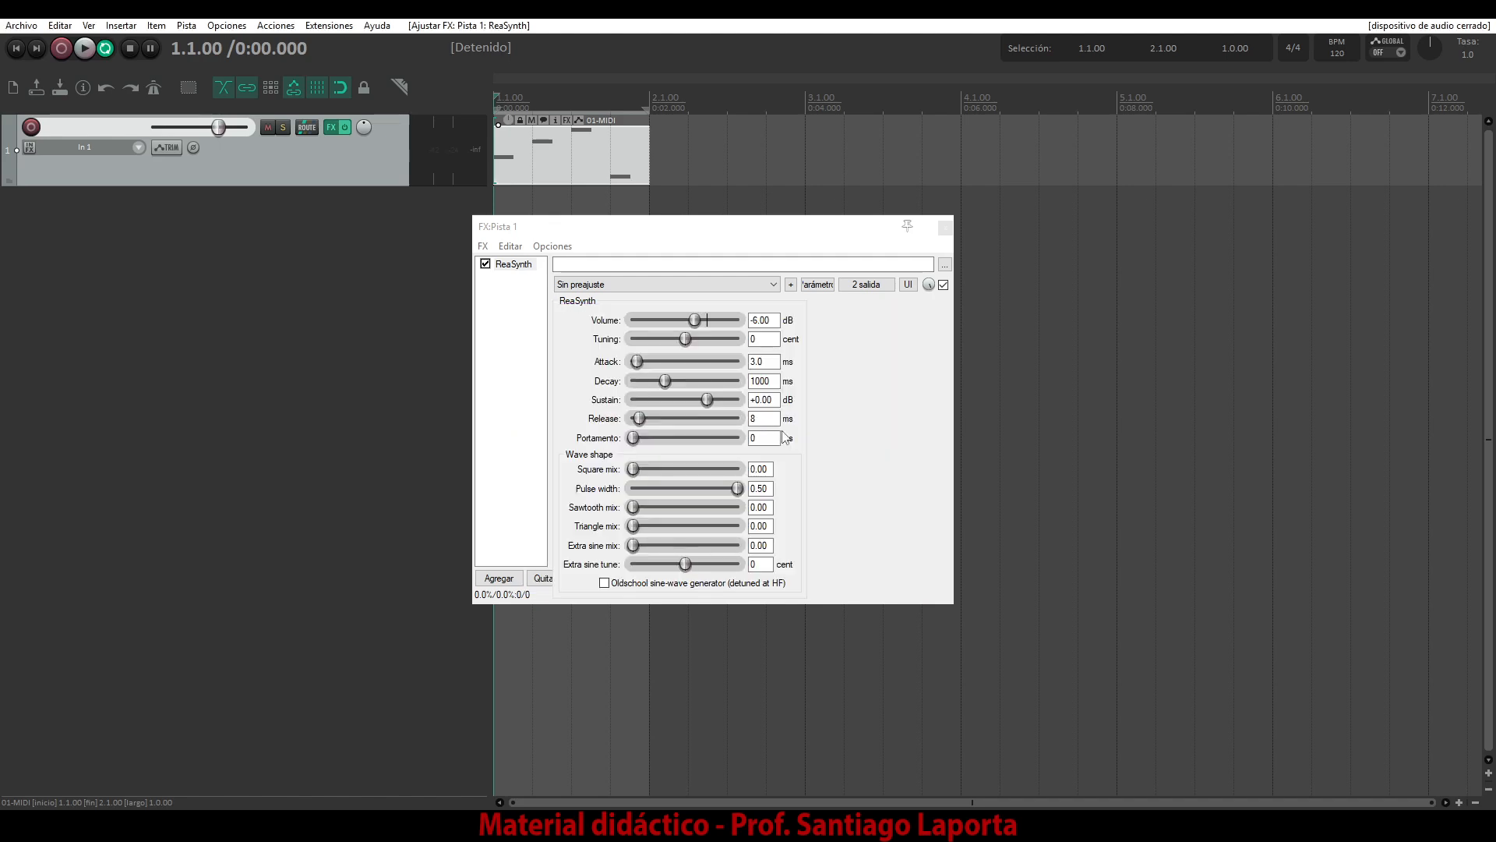